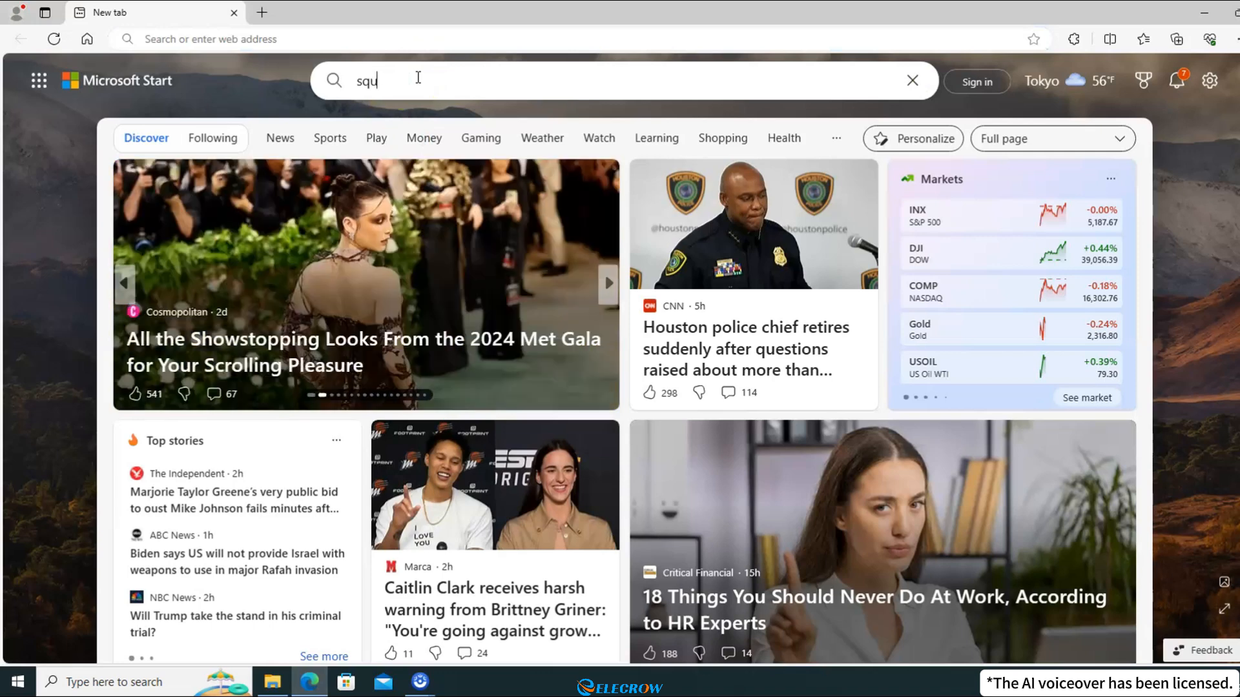
- Search the web for squareline_studio, open the SquareLine site and download the Windows version of SquareLine Studio 1.4.0
click(425, 152)
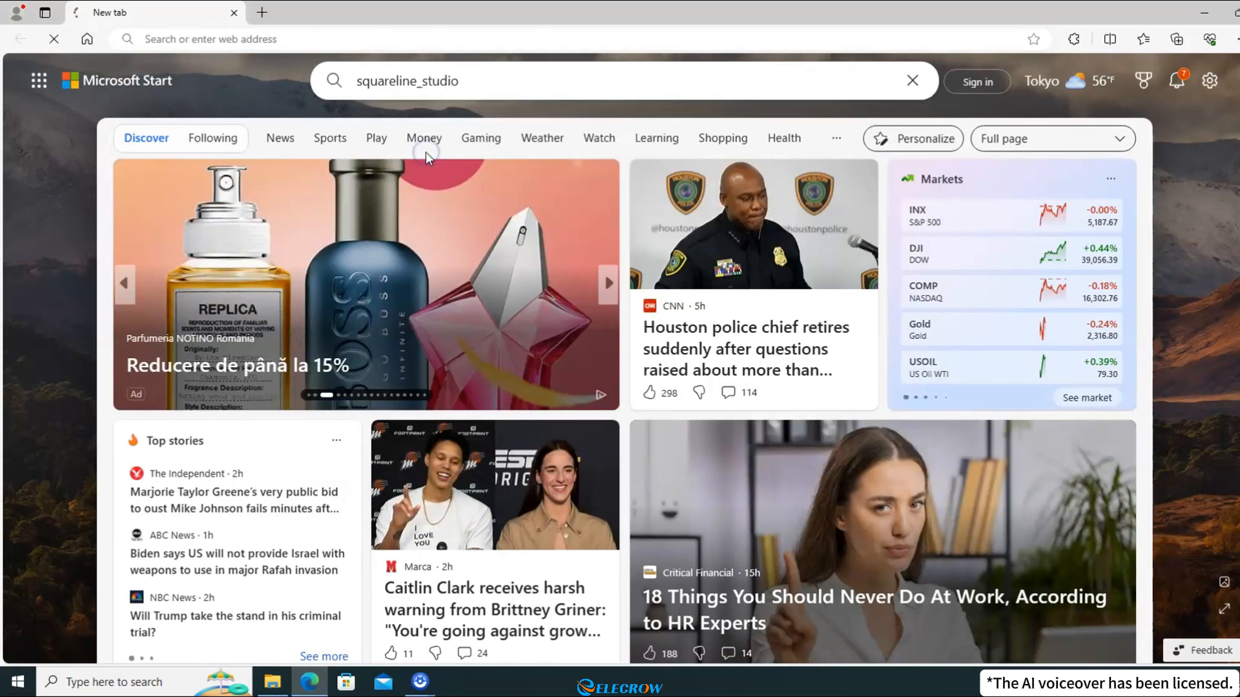
click(320, 273)
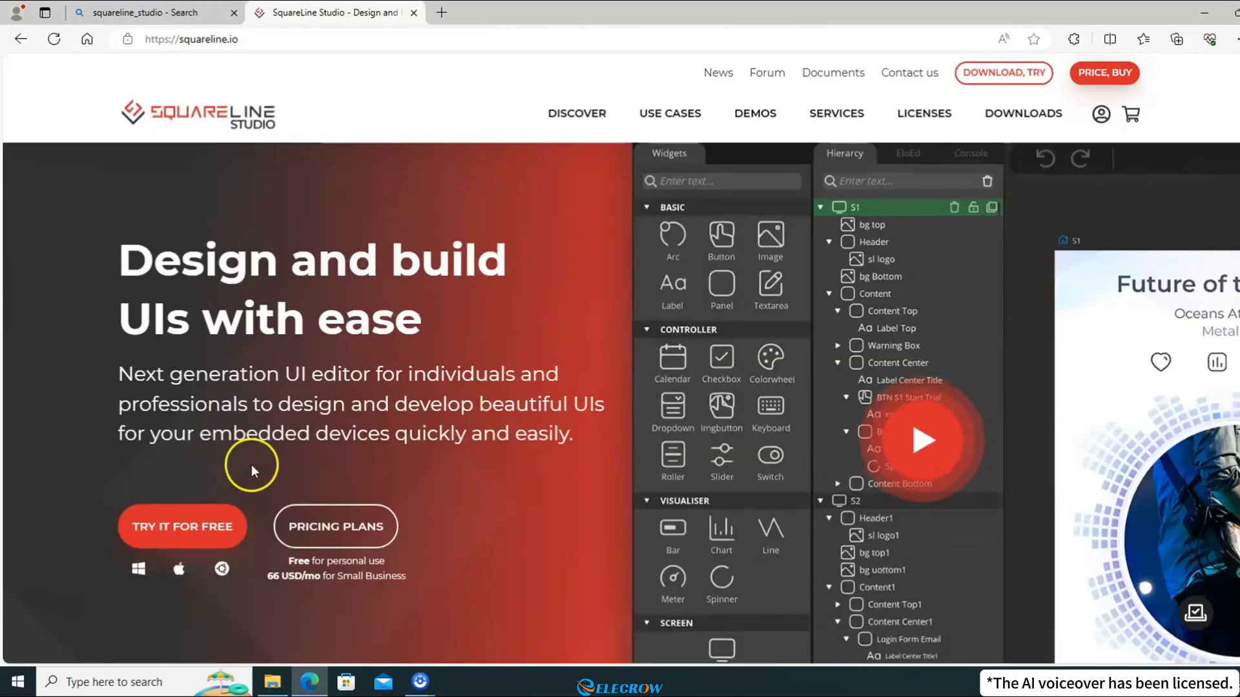
click(202, 527)
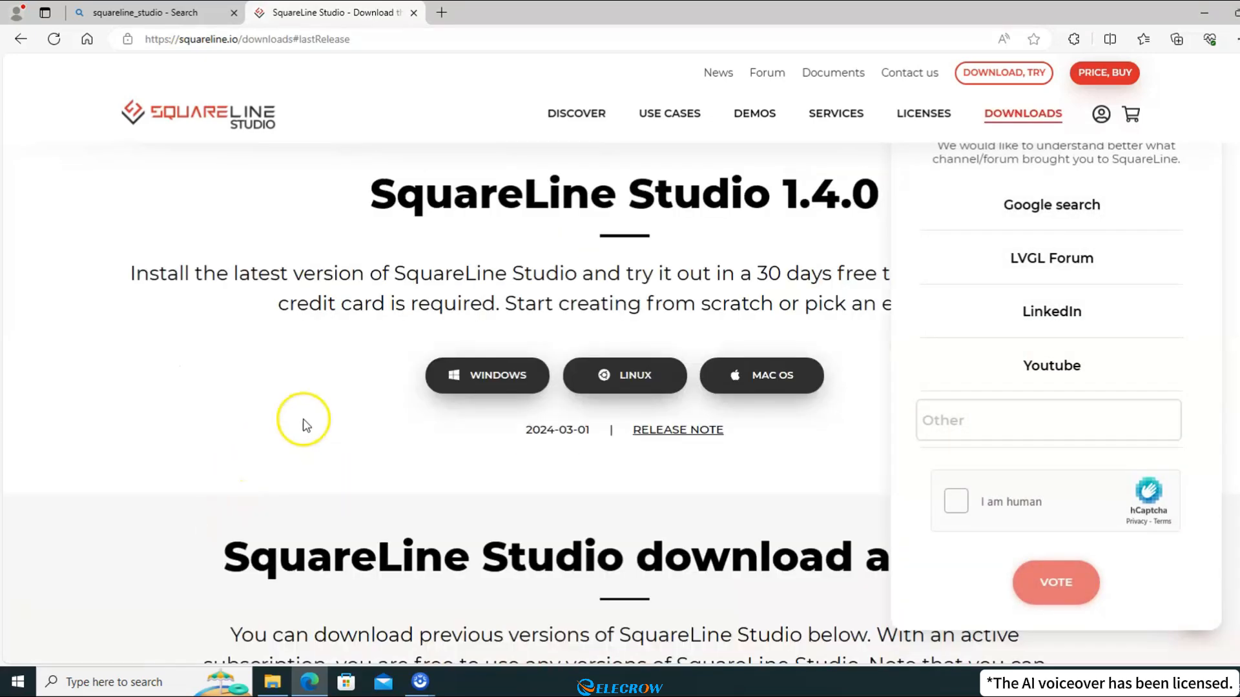
click(495, 379)
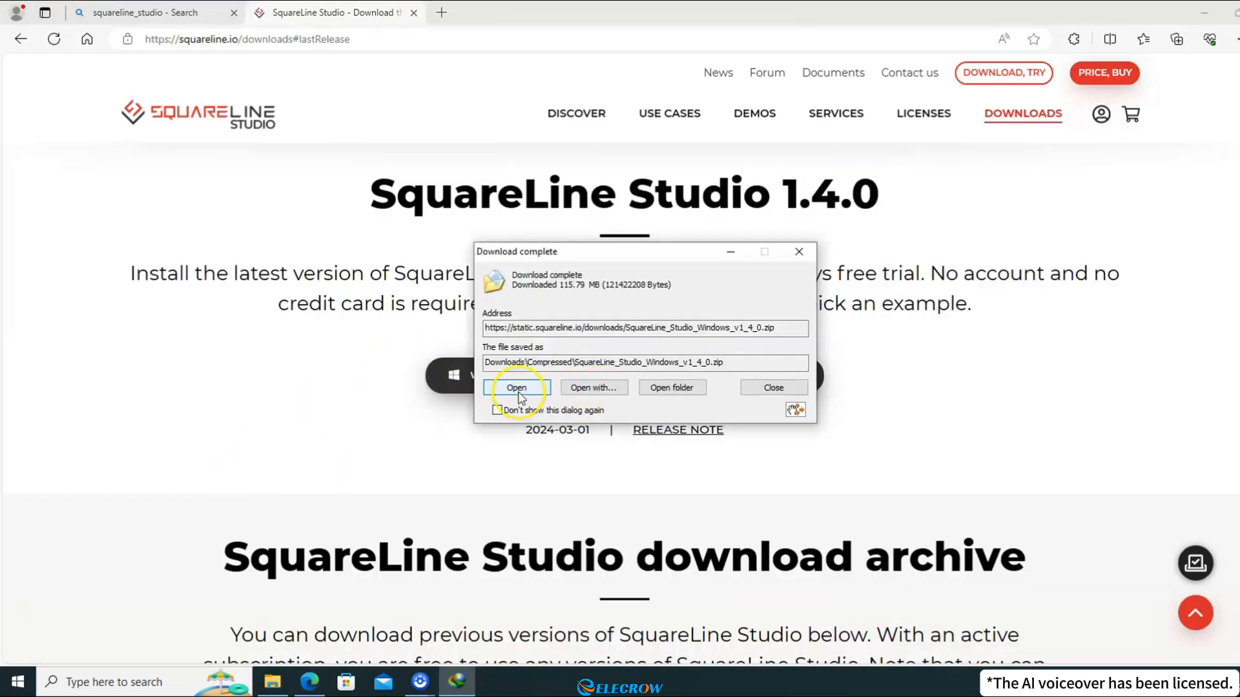
- Open the downloaded SquareLine_Studio_Windows_v1_4_0.zip and run SquareLine_Studio_1.4.0_Setup.exe
click(518, 394)
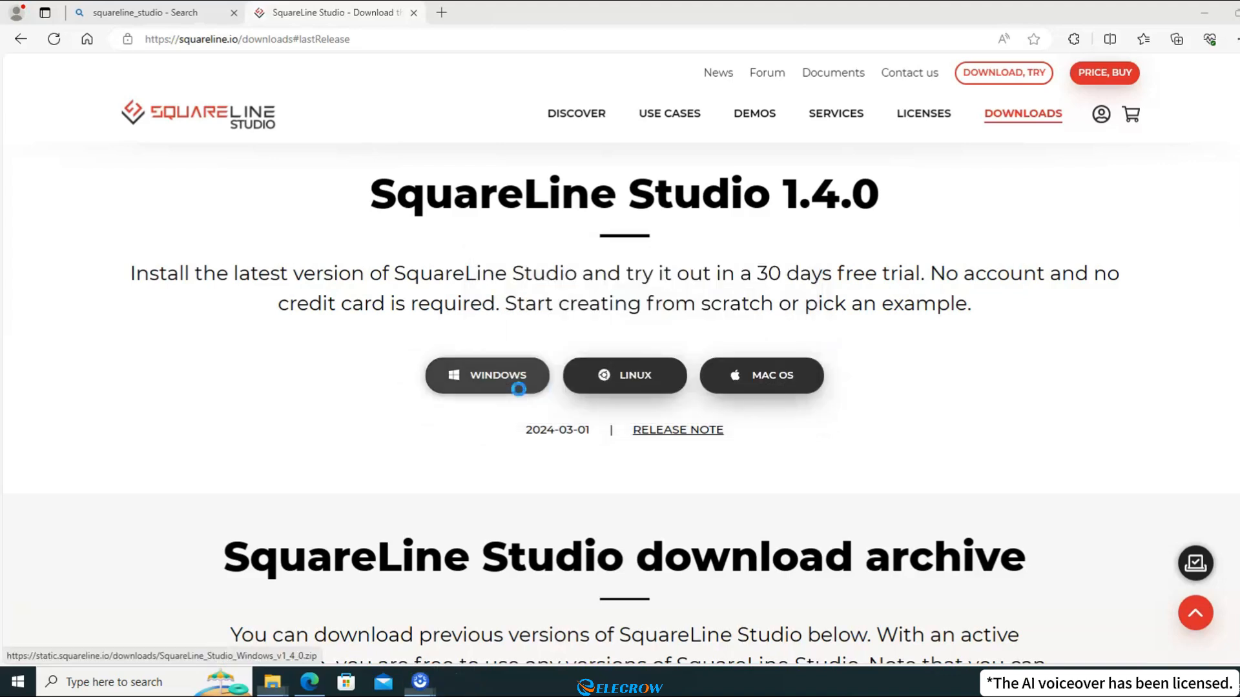
click(441, 155)
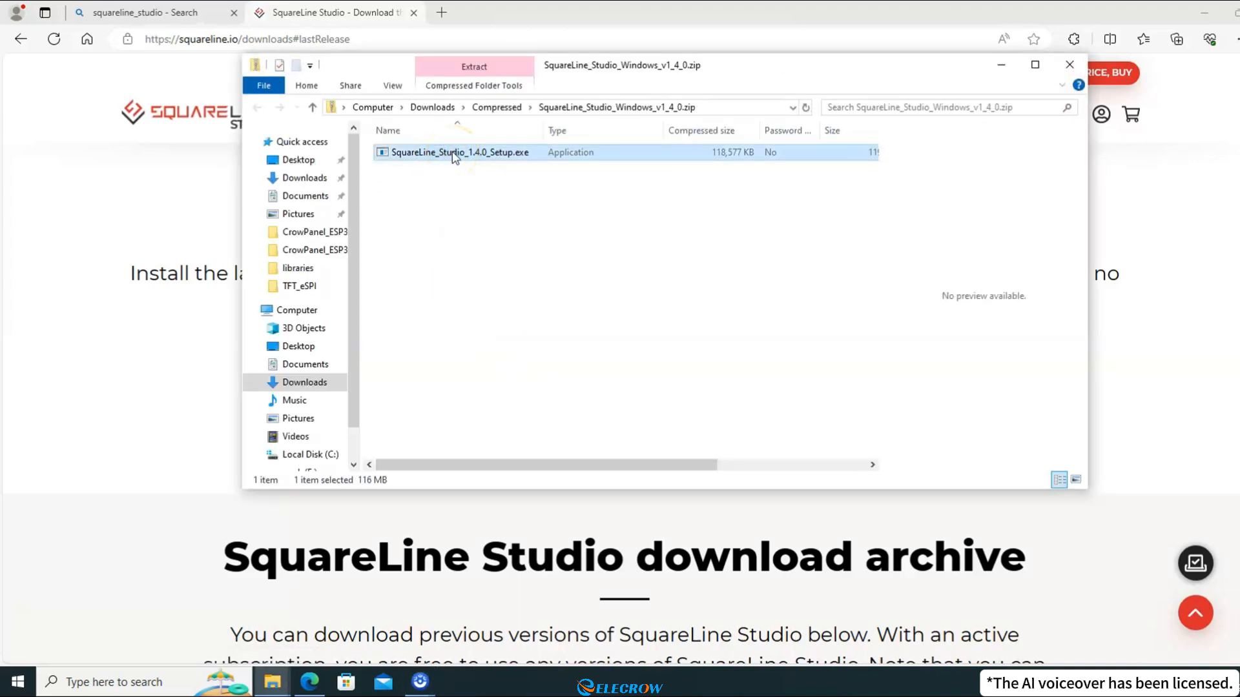
double_click(455, 153)
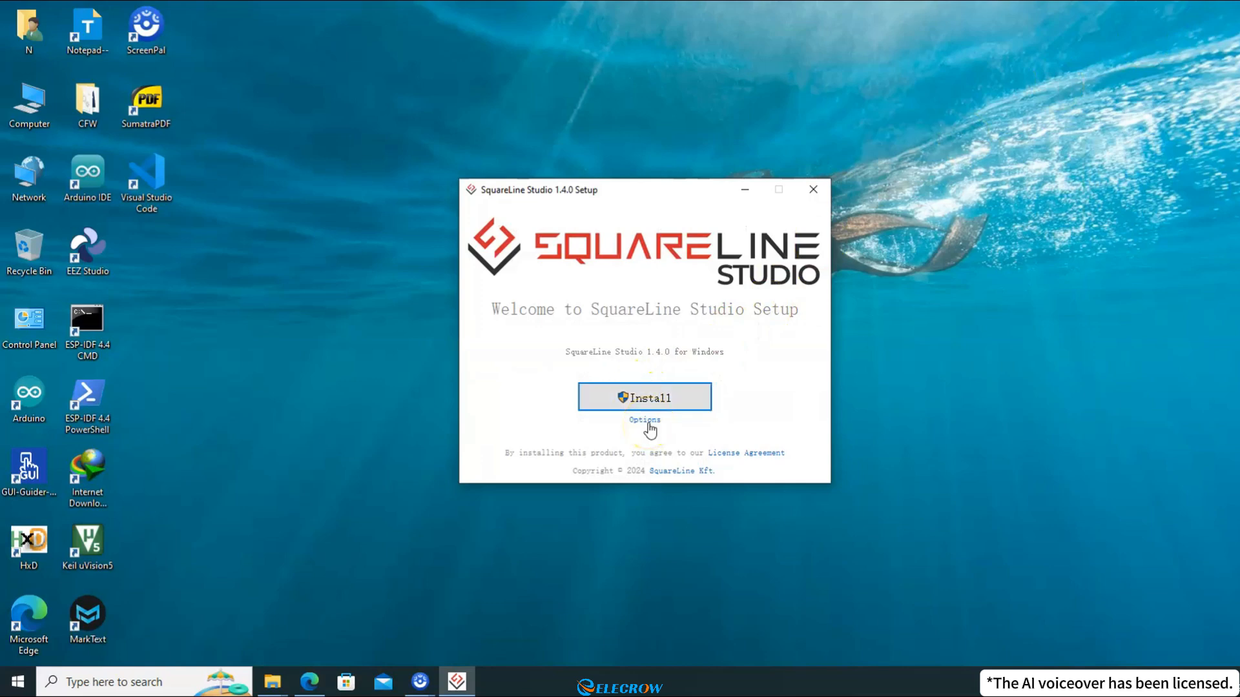
- Set the destination folder to E:\SquareLine Studio 1.4.0 and complete the installation
click(646, 421)
click(765, 176)
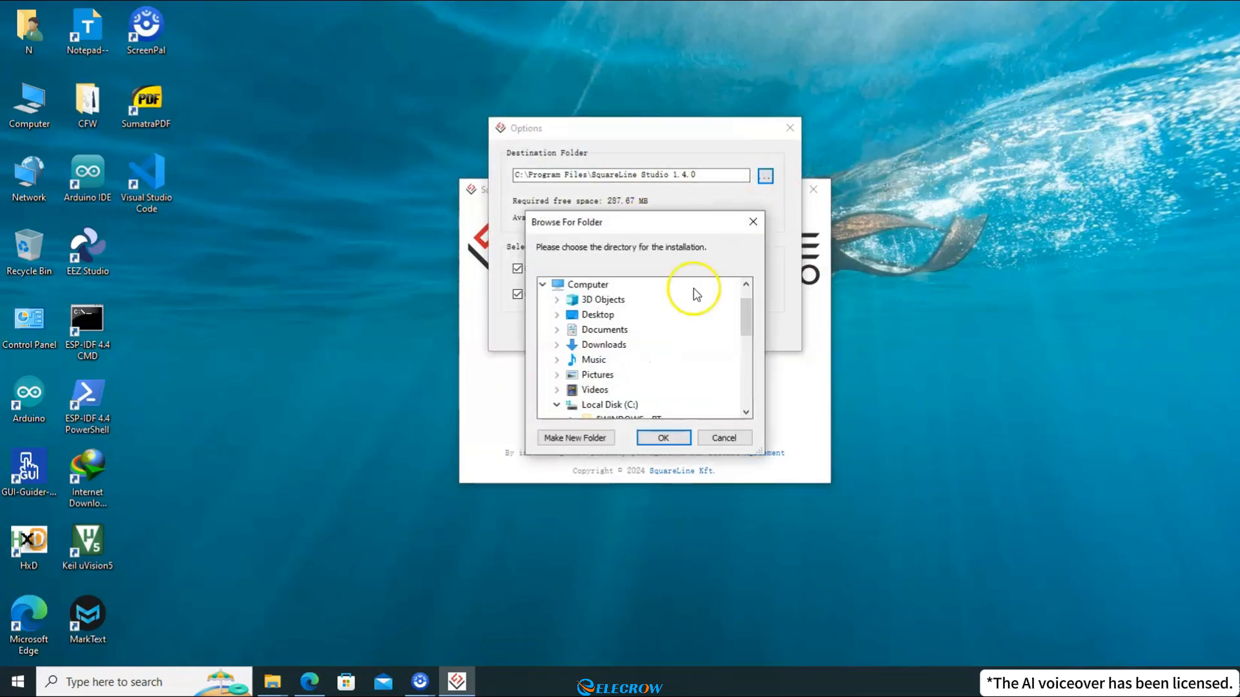
scroll(562, 361, down, 10)
click(663, 438)
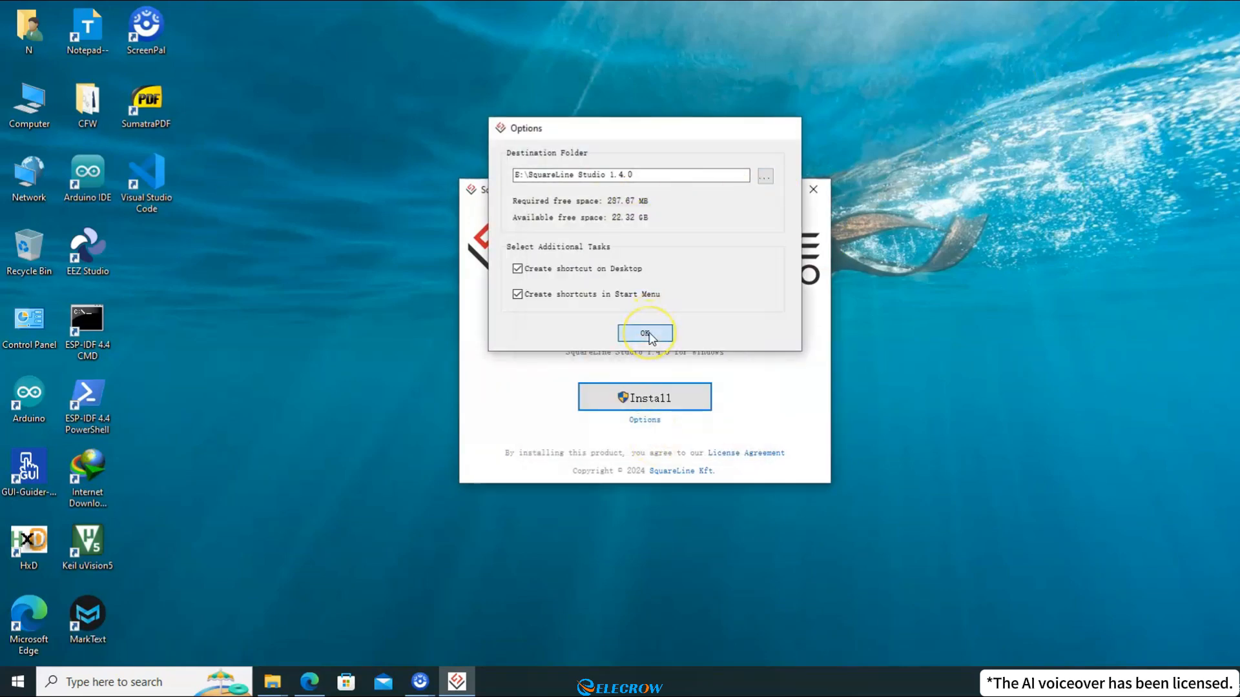
click(645, 332)
click(656, 403)
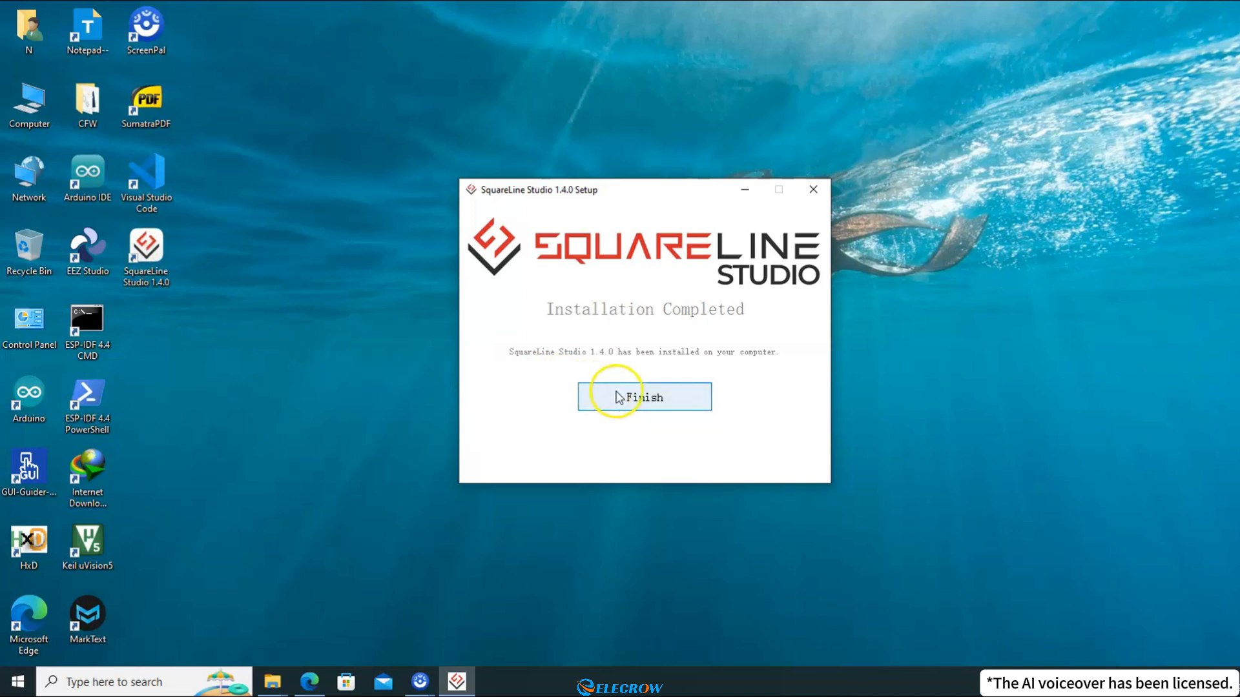
click(642, 399)
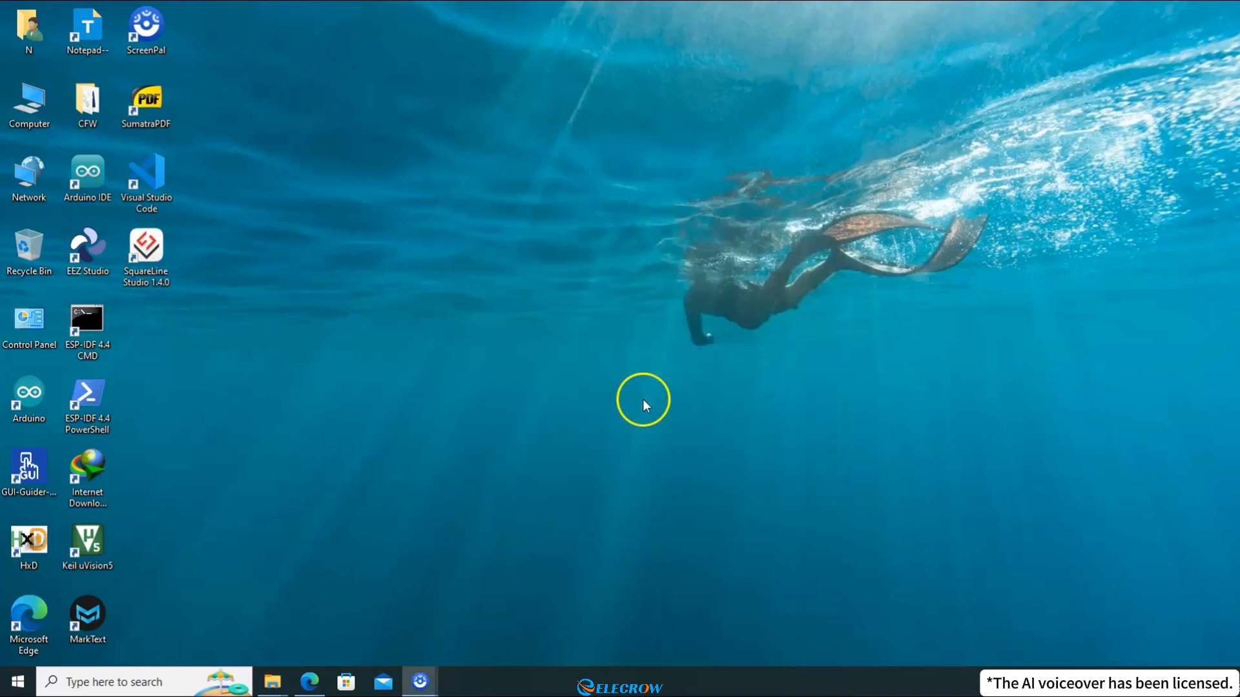
- Launch SquareLine Studio 1.4.0 and open the account sign-up page from its login form
double_click(136, 260)
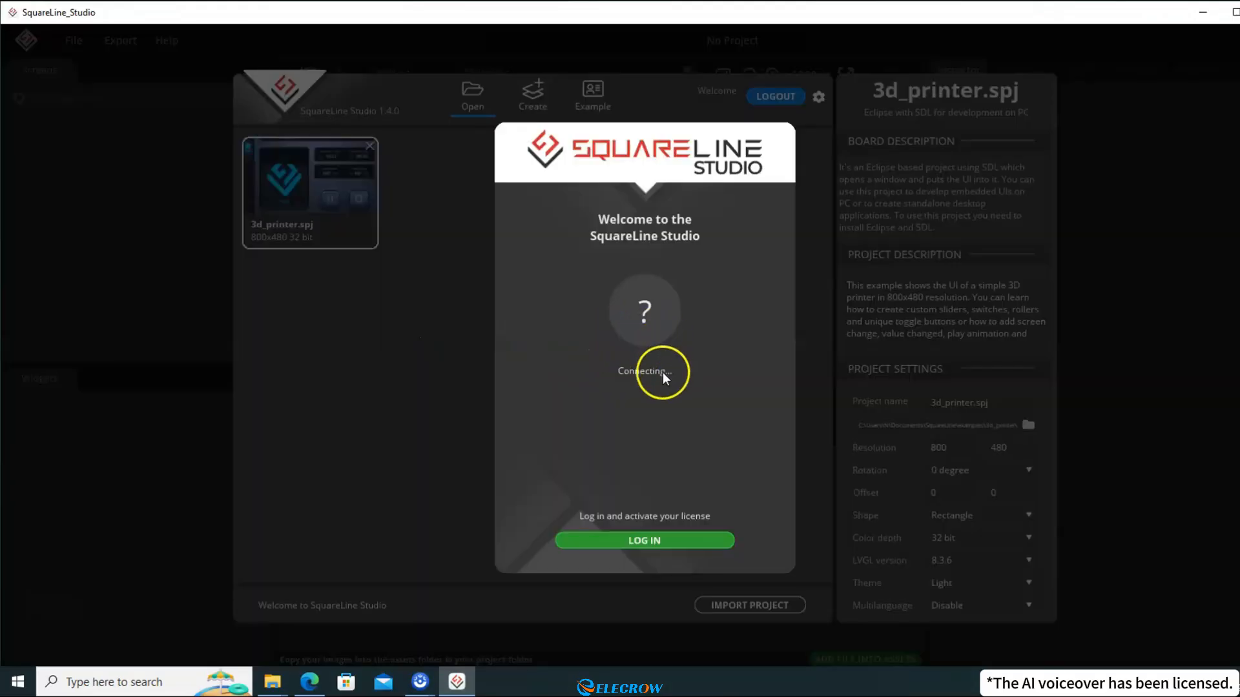
click(645, 540)
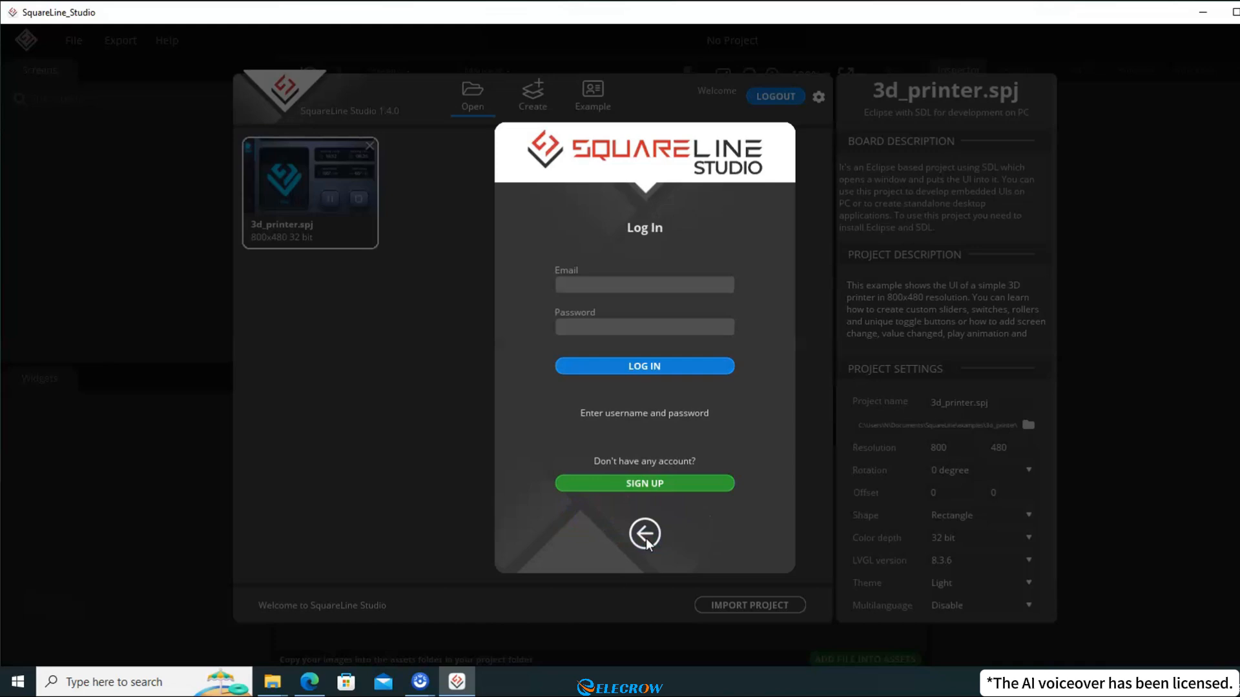
click(602, 488)
- Examine the fields of the account registration form and return to the SquareLine Studio login form
scroll(450, 388, down, 3)
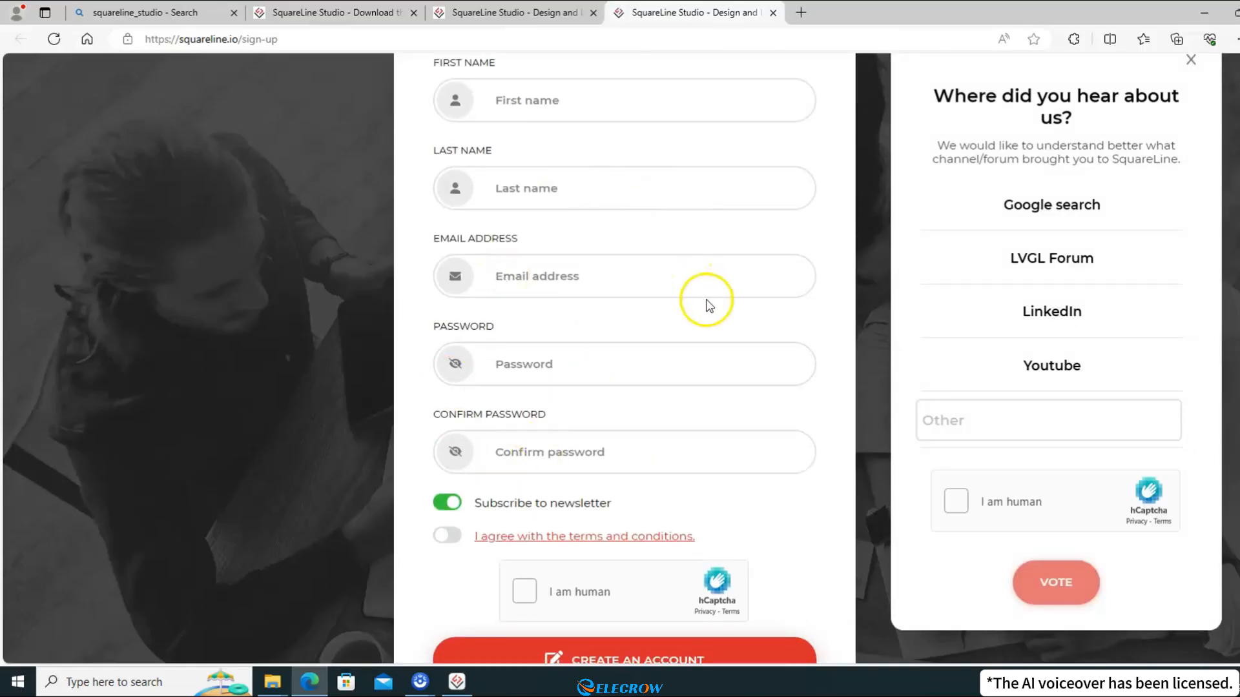
scroll(708, 298, up, 3)
scroll(587, 450, down, 6)
click(1205, 14)
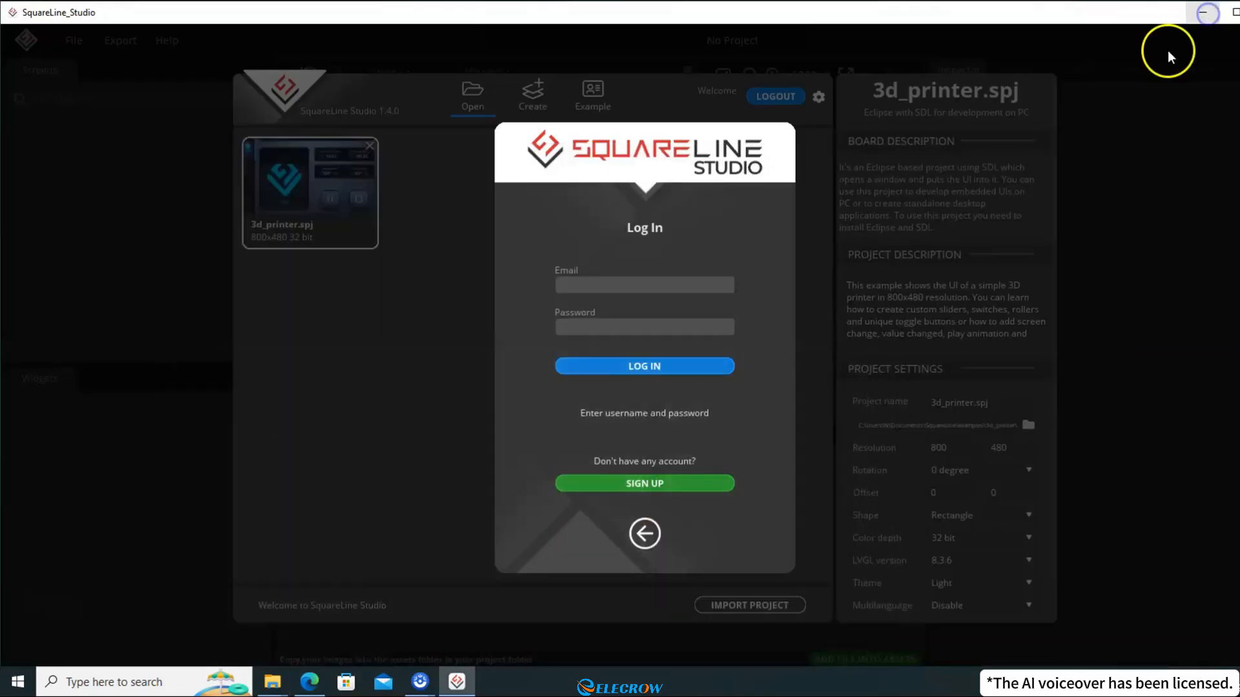
- Log in to SquareLine Studio with the account e-mail and password
click(640, 287)
text(*******)
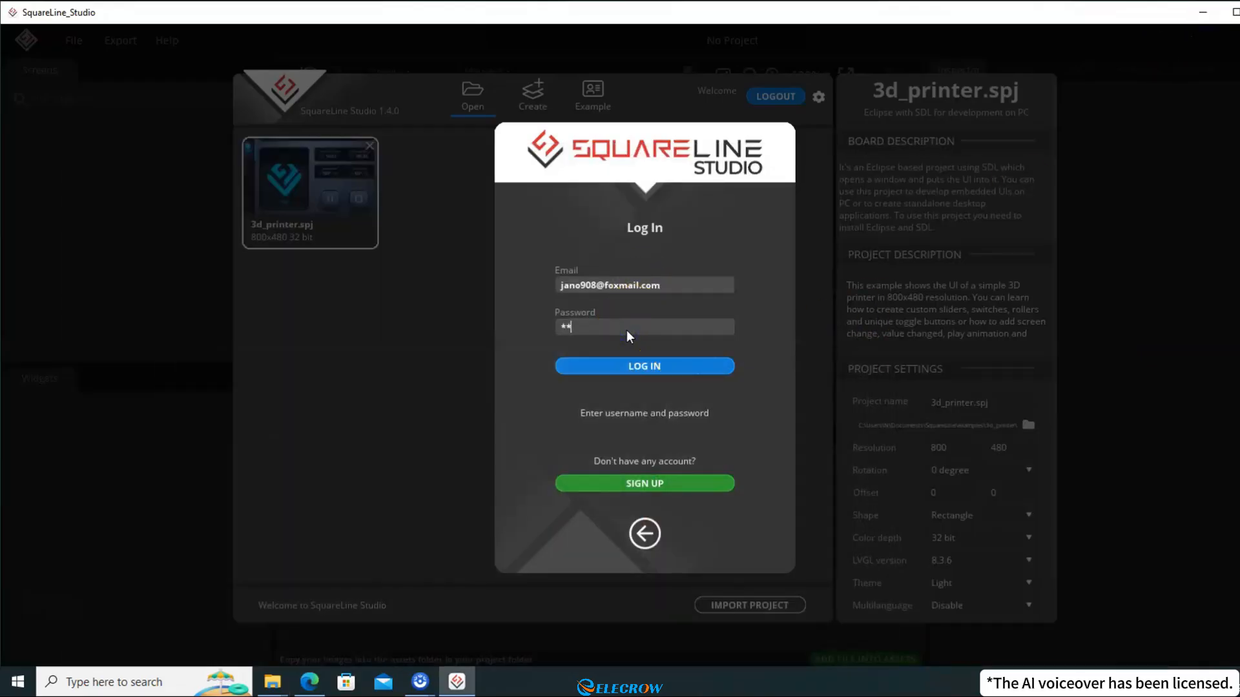
click(665, 366)
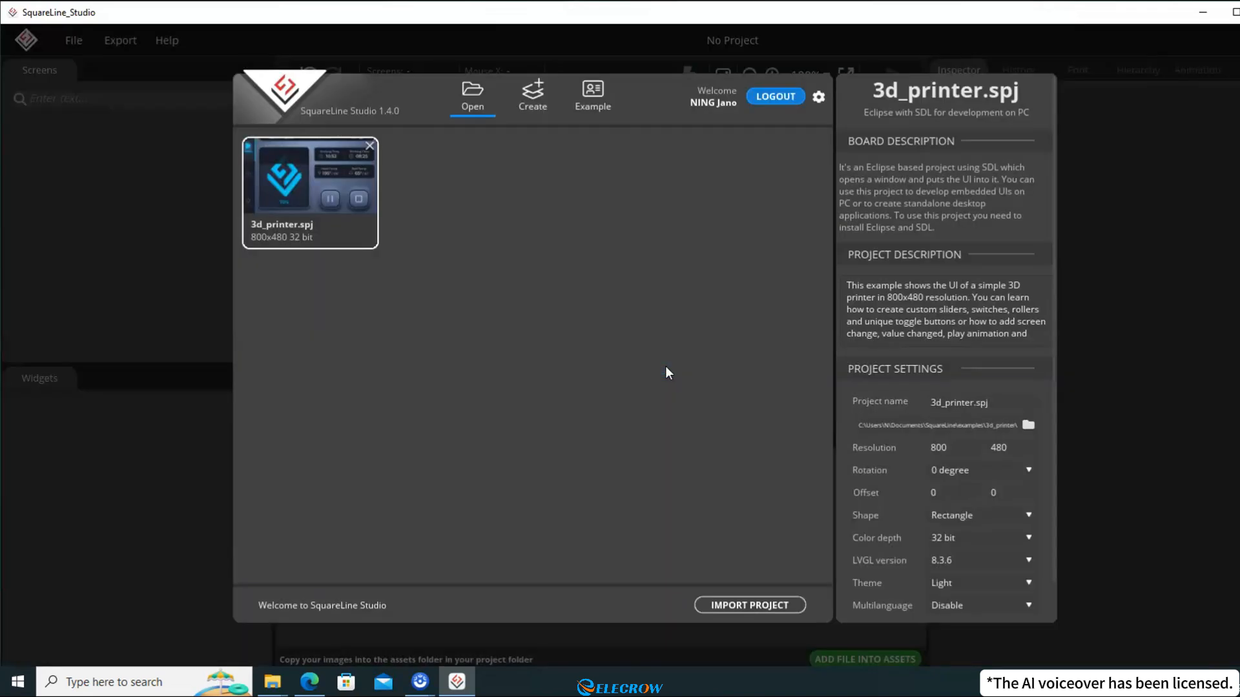
- Start creating a new project based on the Arduino with TFT_eSPI board template
click(536, 106)
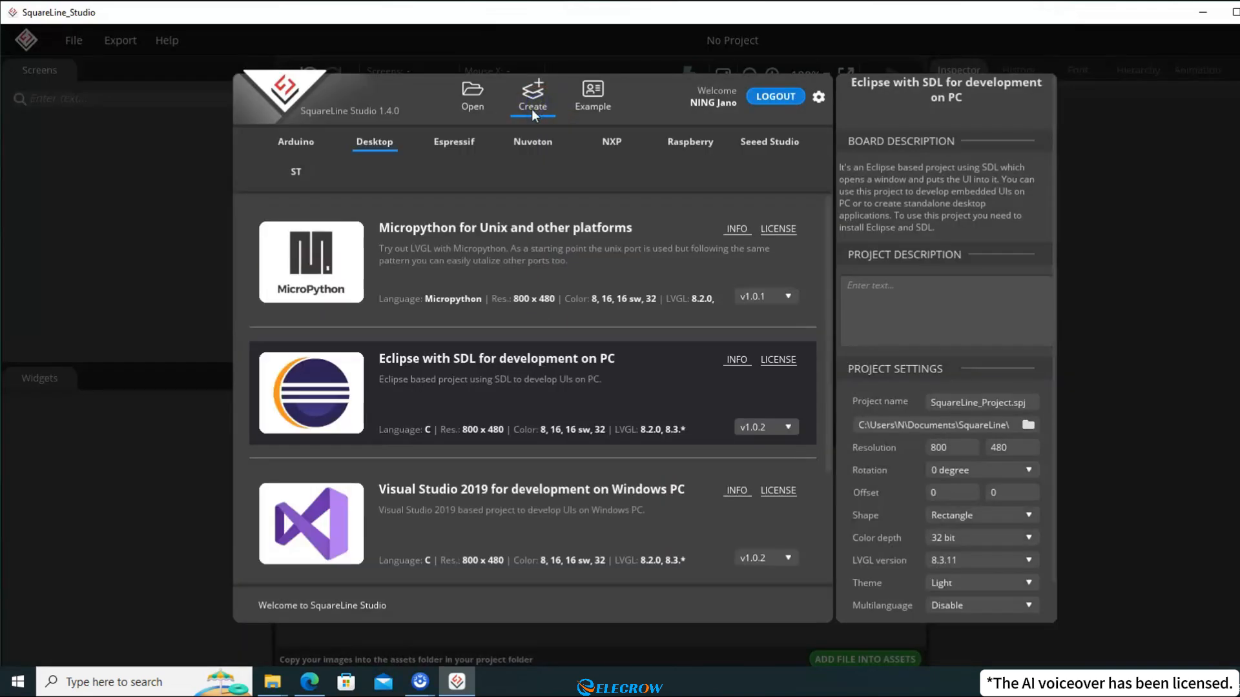
click(291, 146)
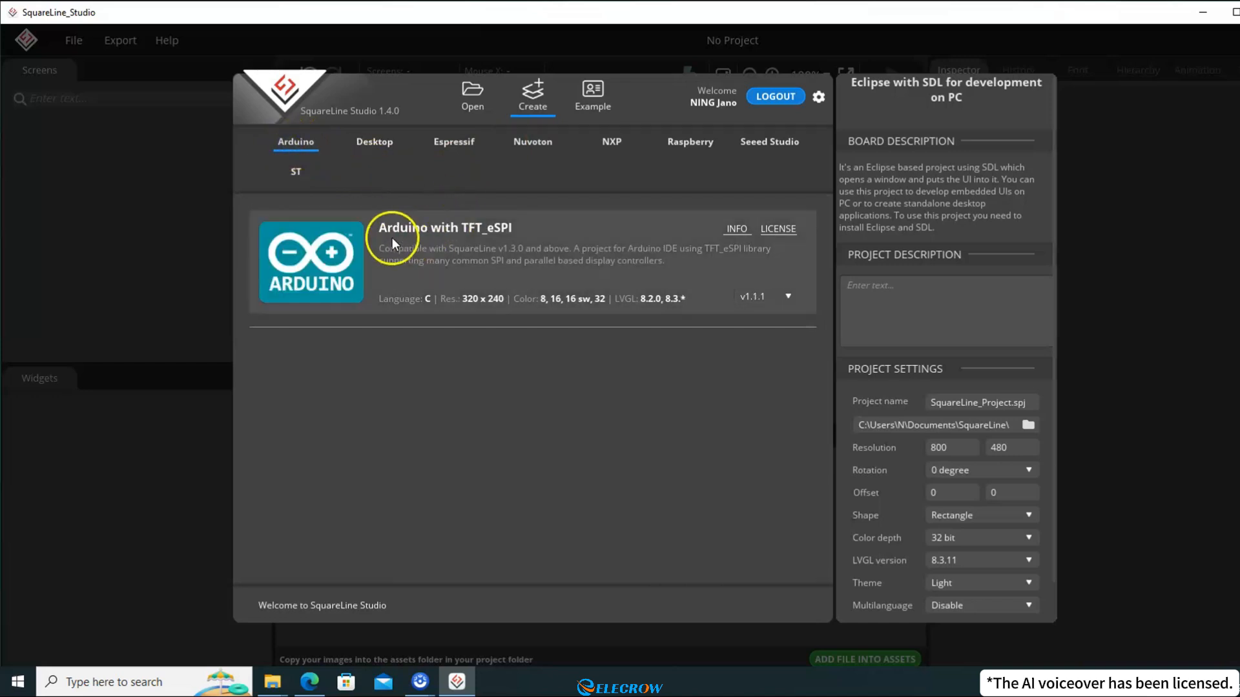
click(521, 234)
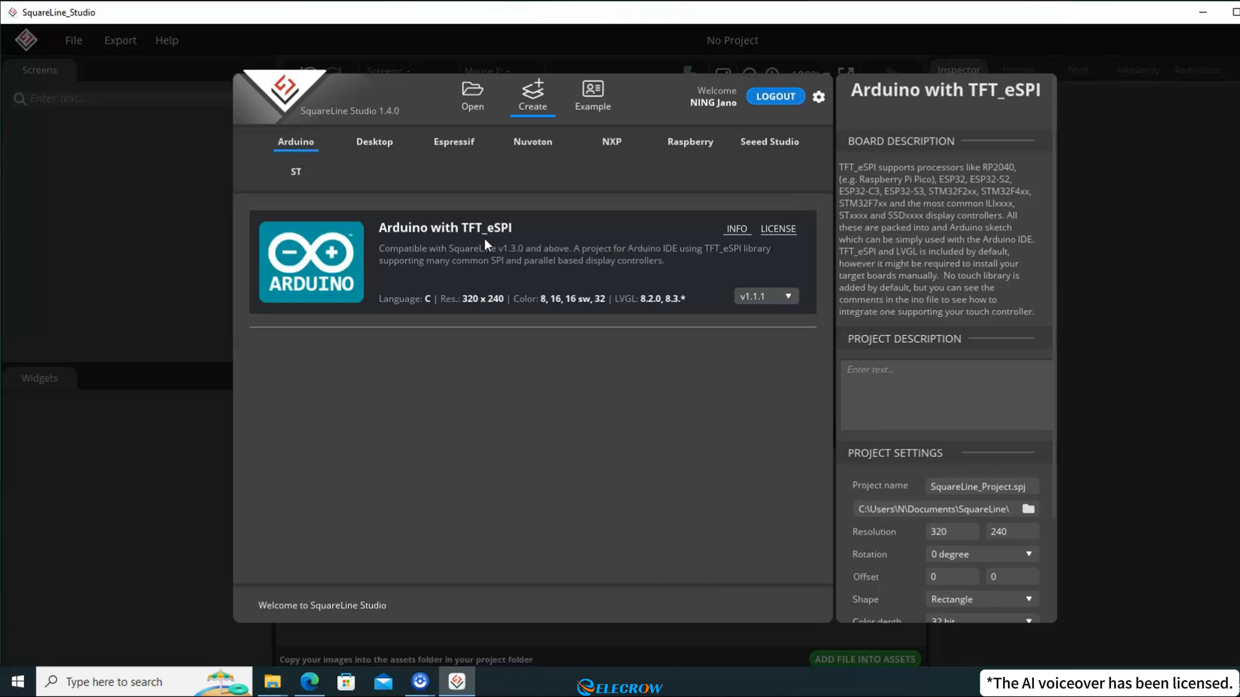
- Name the new project lesson06_test in the project settings
scroll(938, 337, down, 2)
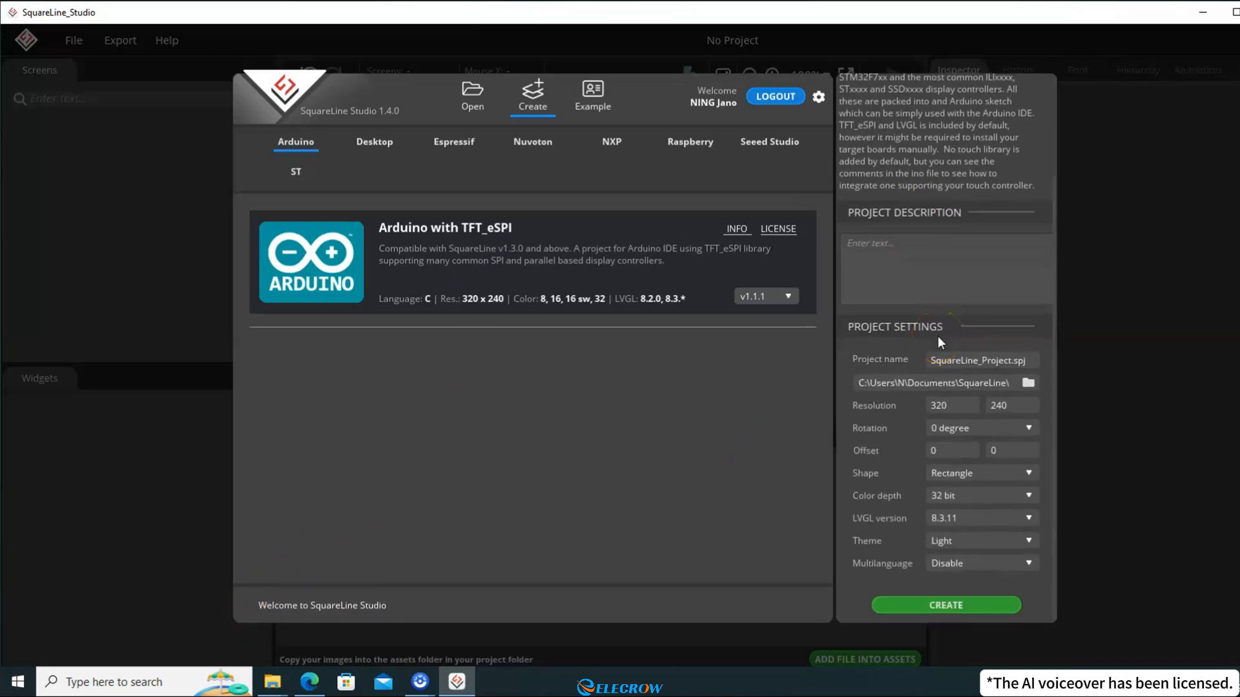
drag(1011, 362, 915, 364)
text(lesson06_test)
- Create a folder named lesson06_test inside E:\squareline_proj and choose it as the project's location
click(1029, 383)
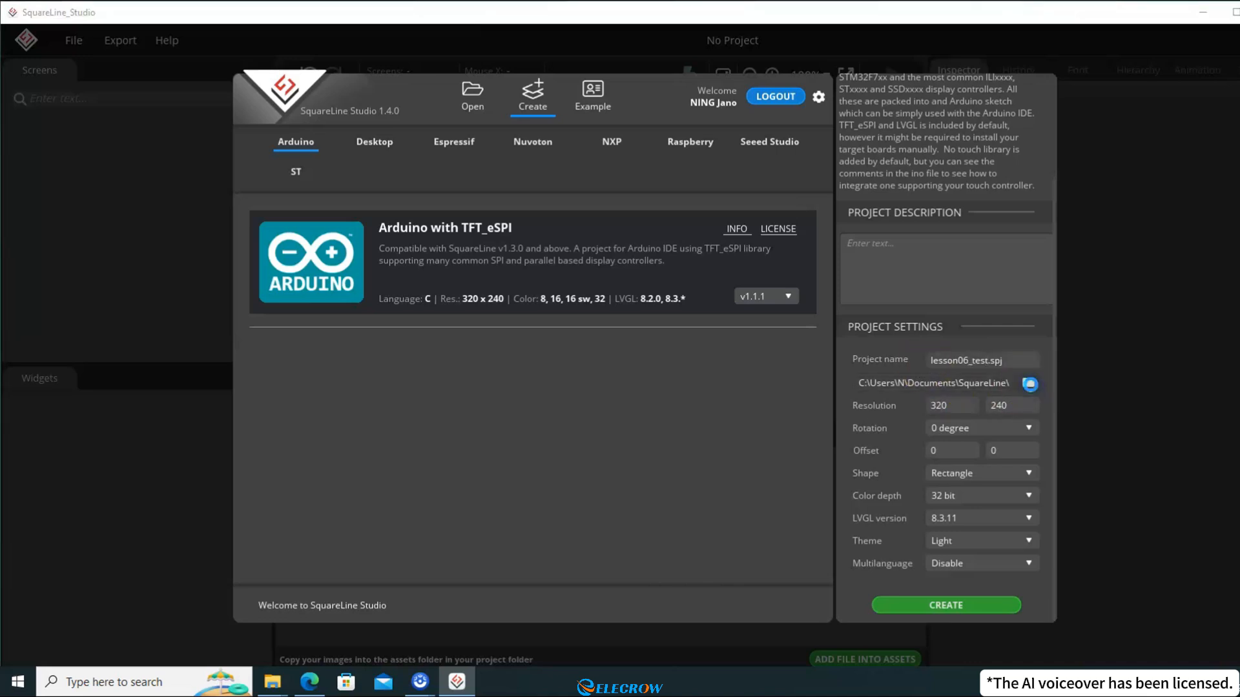
click(468, 130)
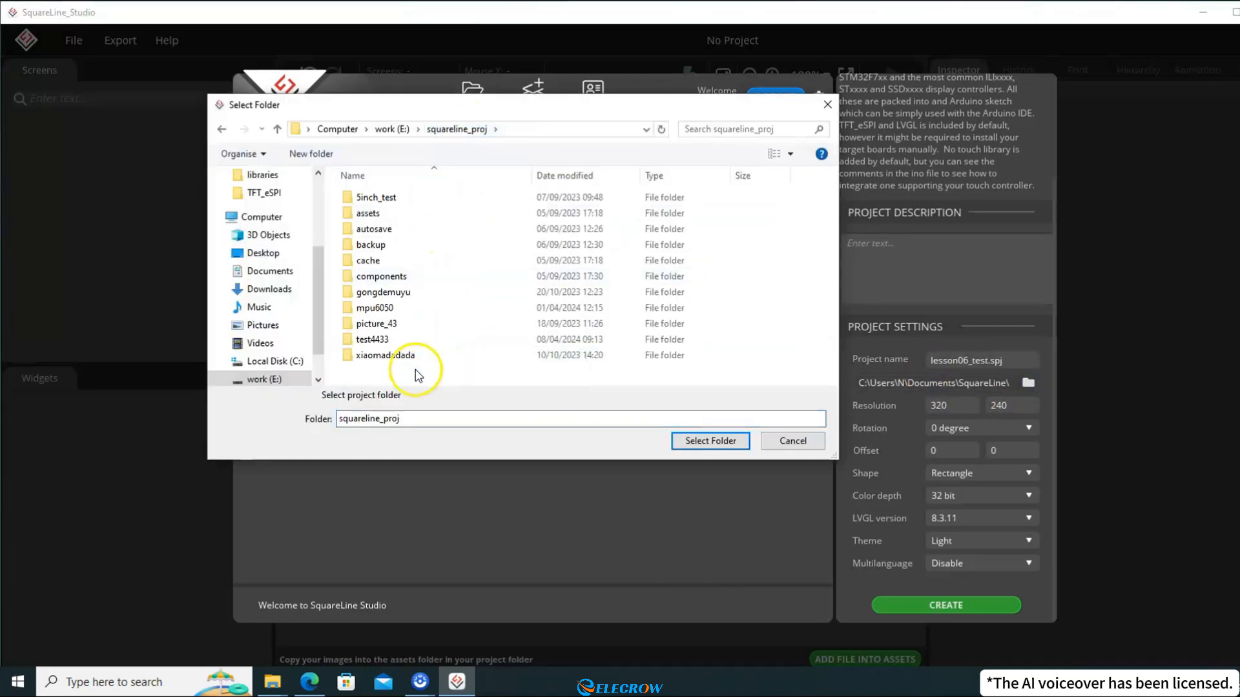
right_click(415, 370)
click(630, 545)
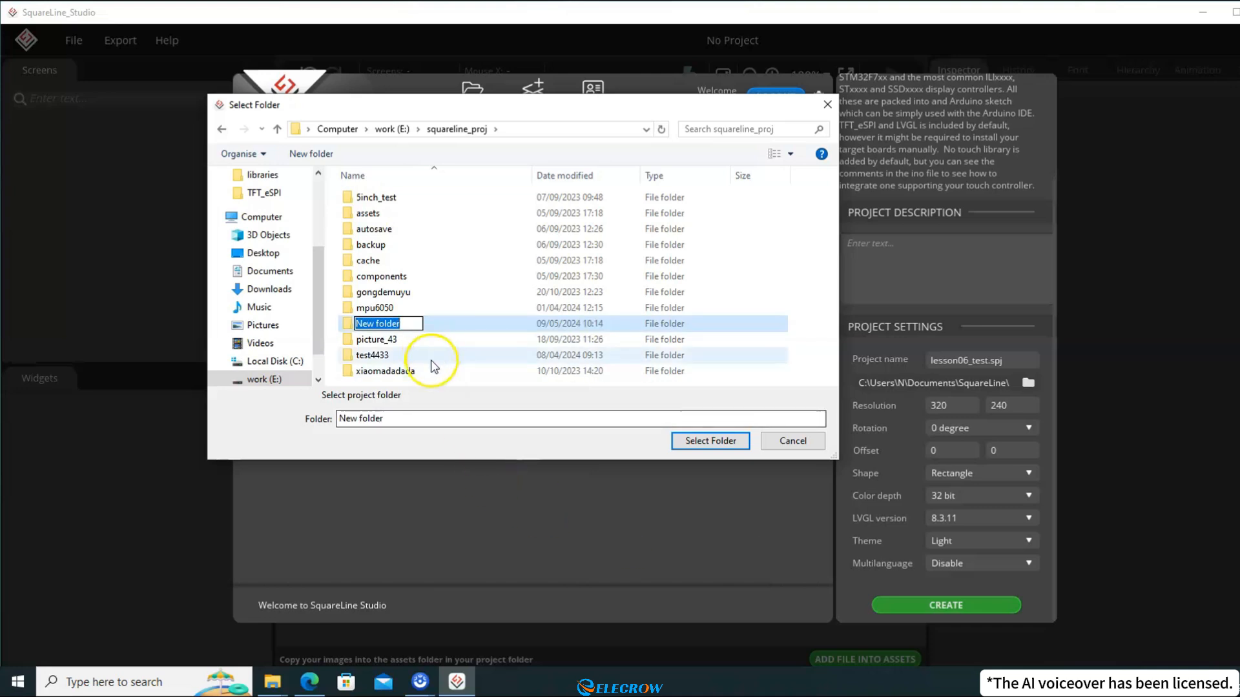
text(lesson)
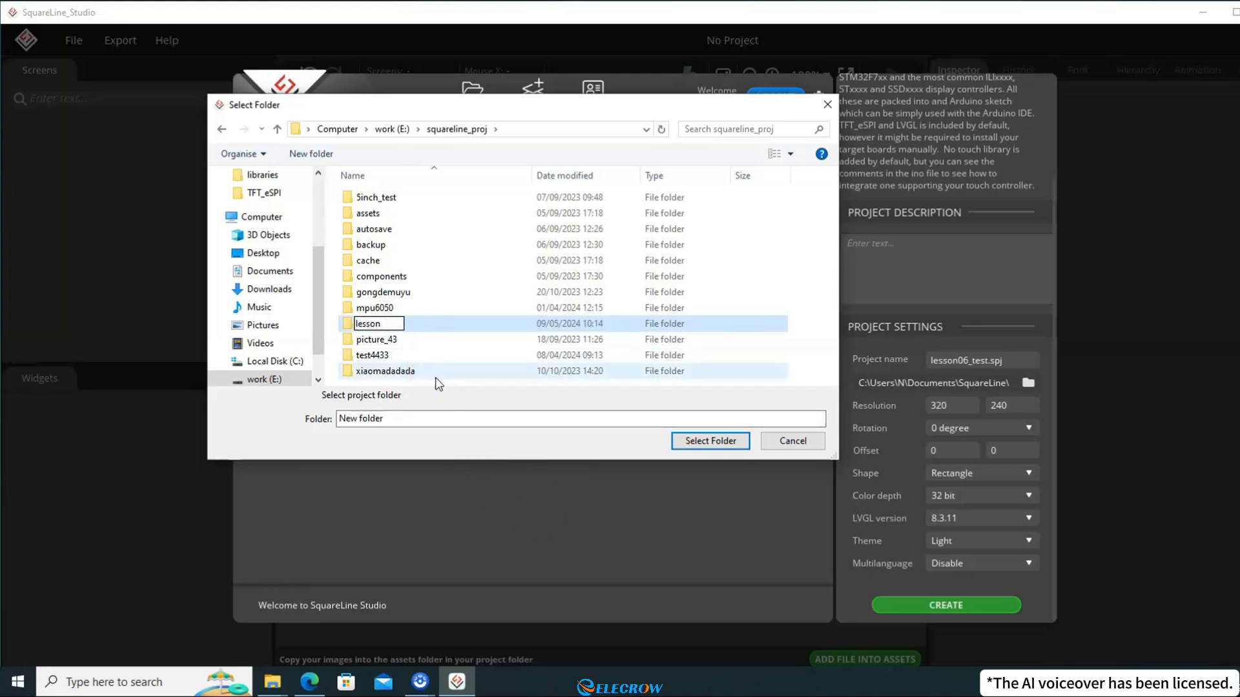
text(06_test)
key(Return)
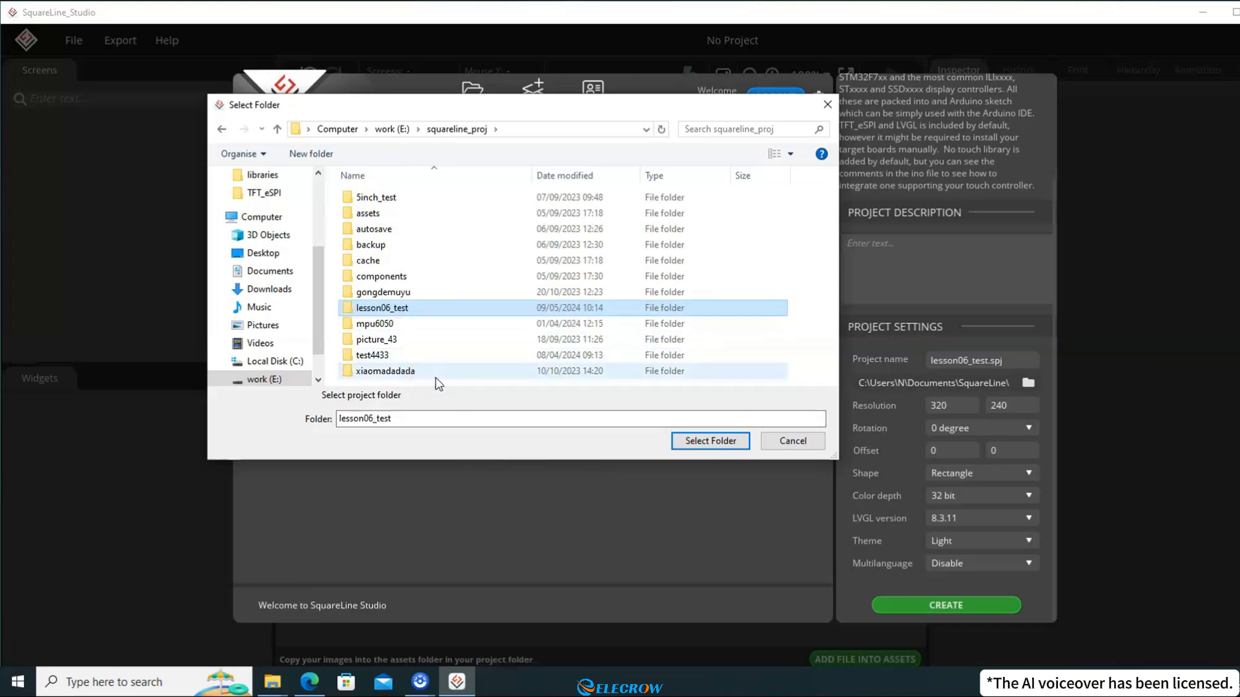
key(Return)
click(716, 440)
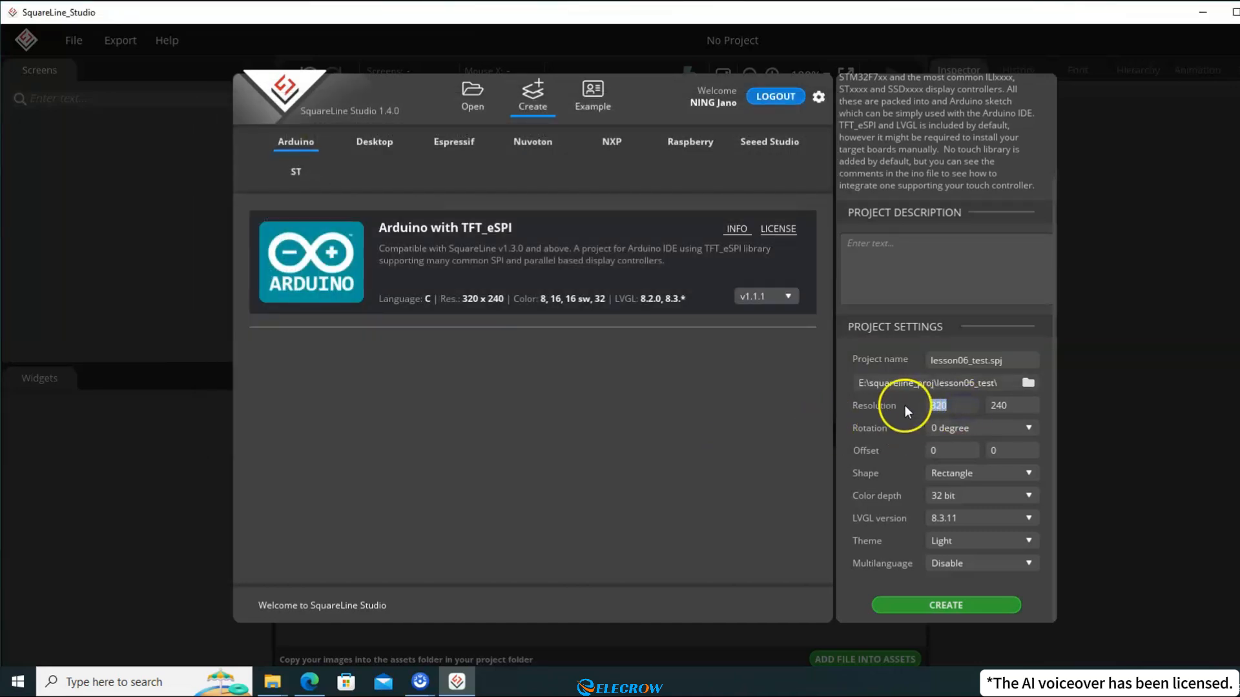
- Select the width value of the project's resolution setting
click(1020, 412)
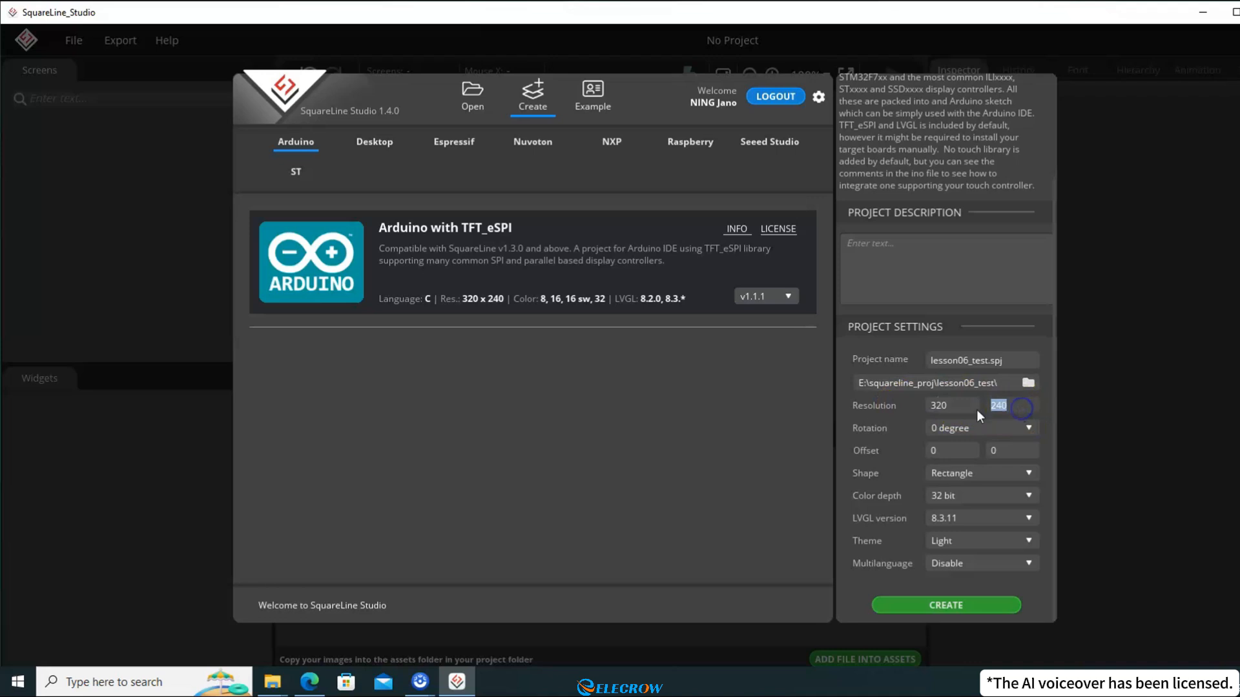
click(953, 407)
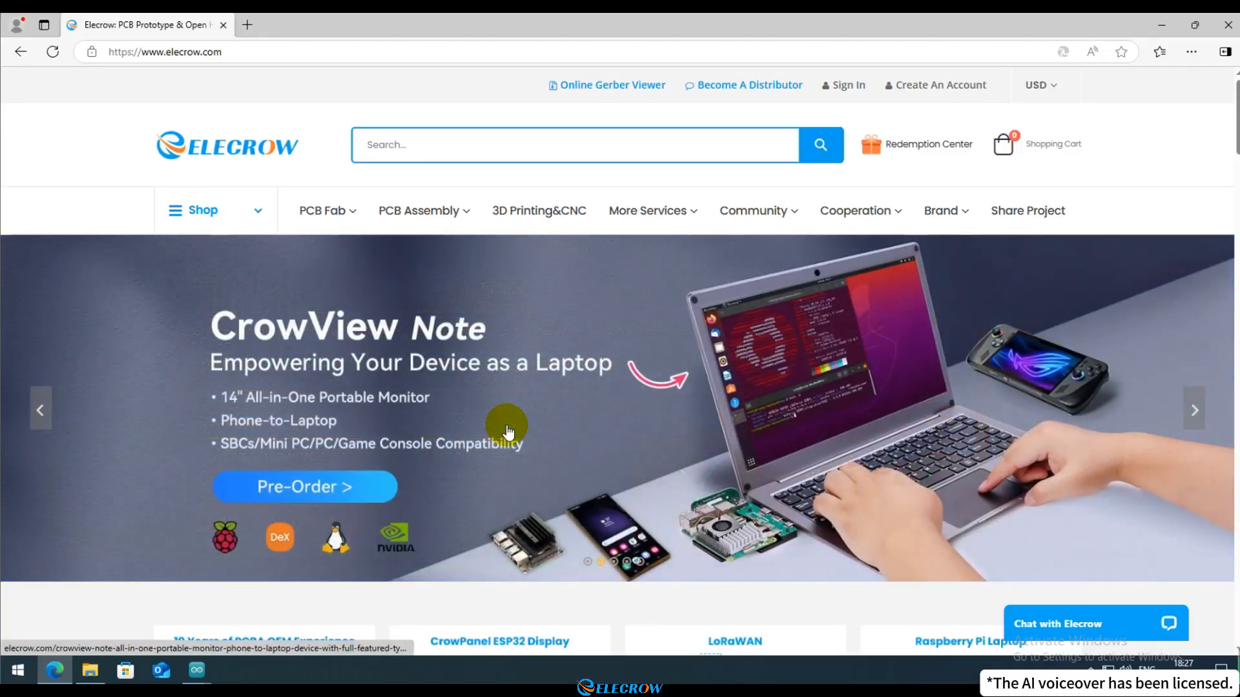
- On the Elecrow website, browse the ESP32 HMI Display category and open the CrowPanel ESP32 Terminal with 3.5 inch parallel display
scroll(507, 424, down, 3)
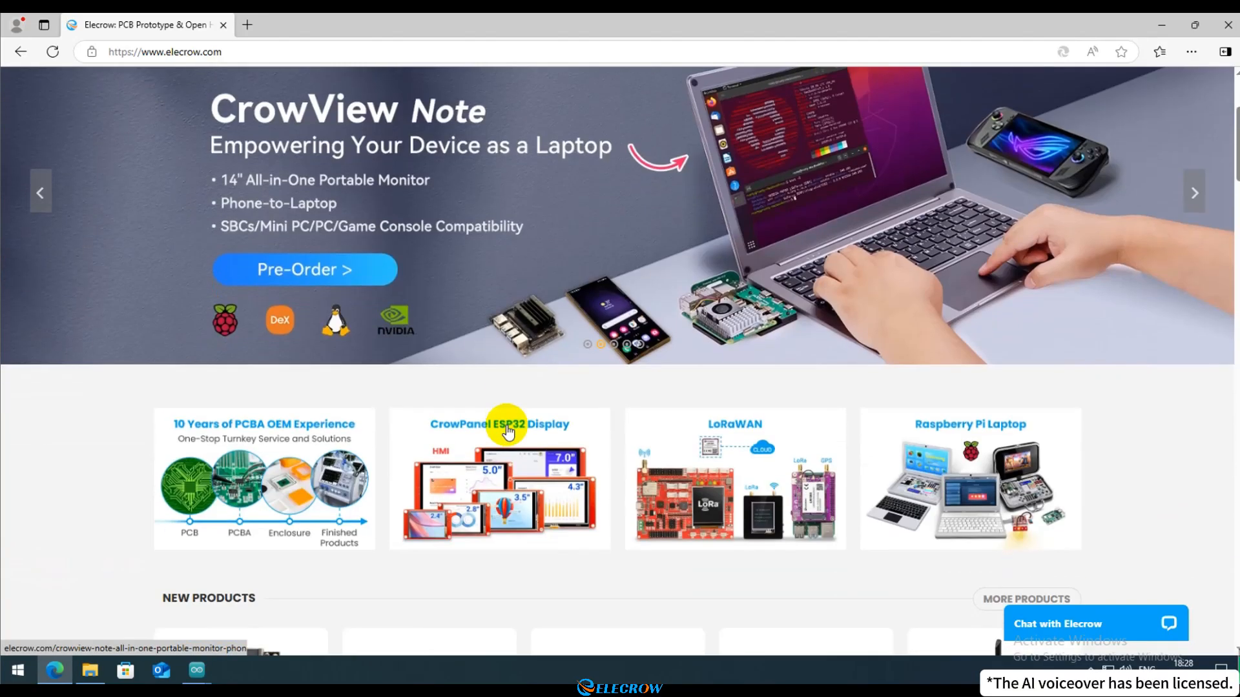
scroll(507, 432, up, 3)
mouse_move(213, 200)
mouse_move(227, 410)
mouse_move(501, 444)
click(554, 442)
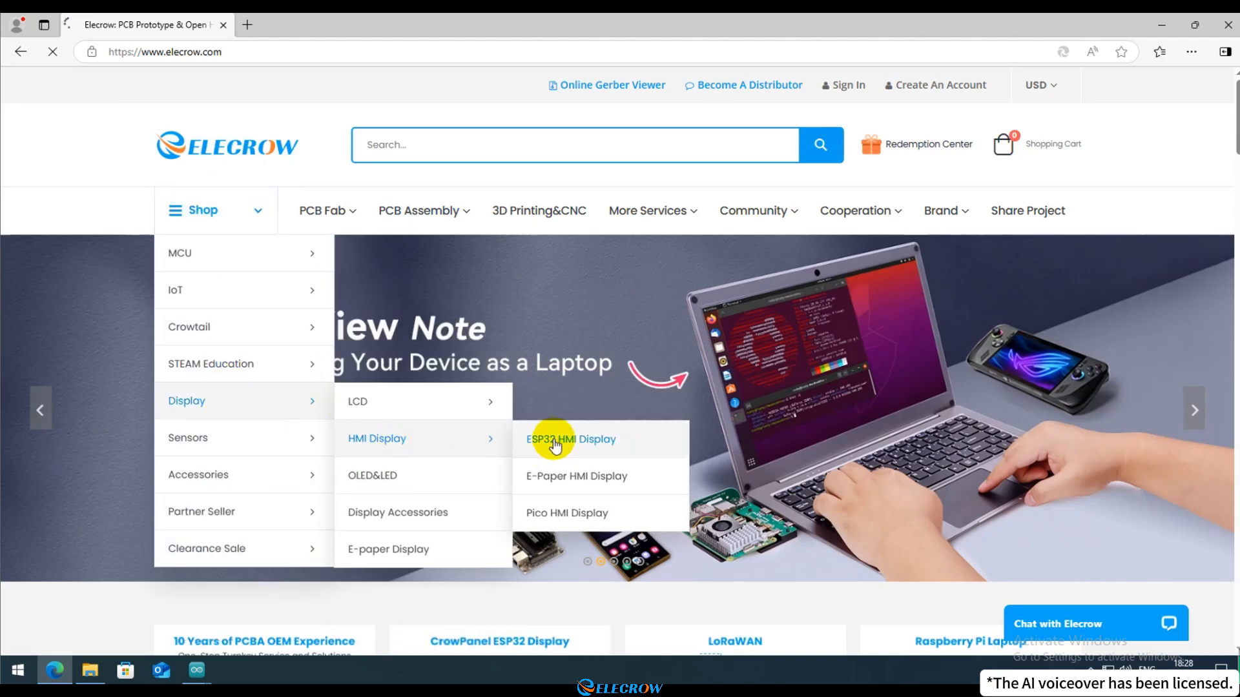
scroll(658, 446, down, 5)
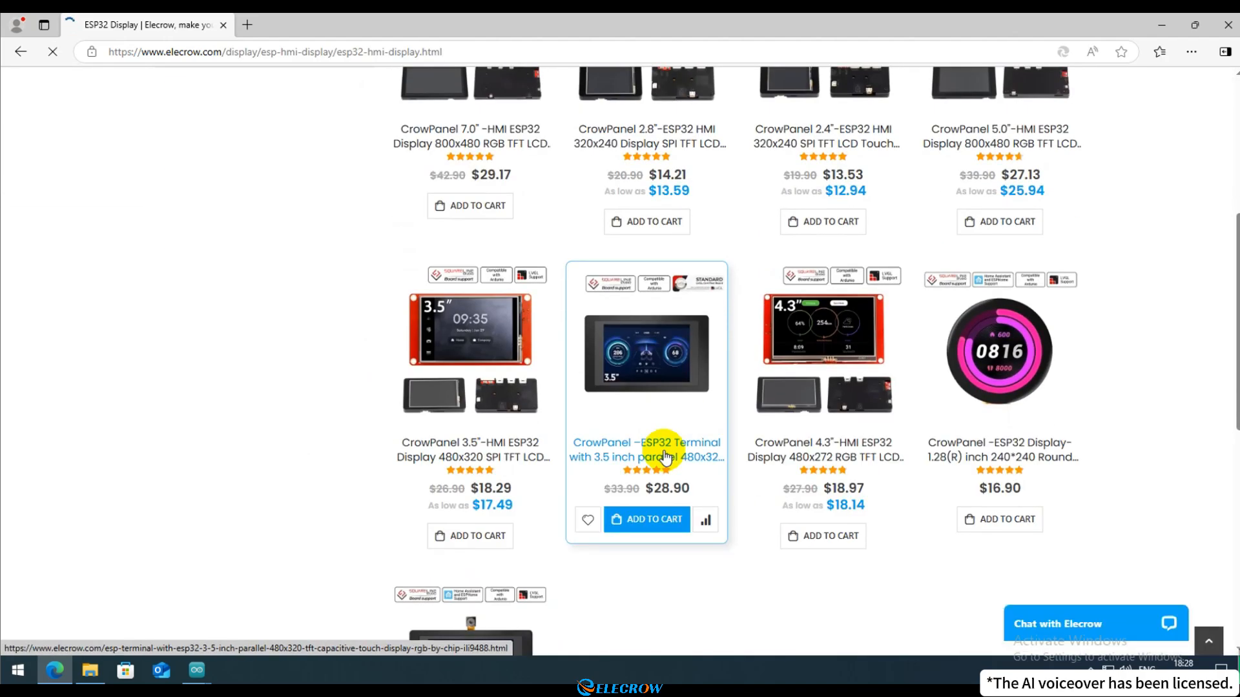
click(665, 457)
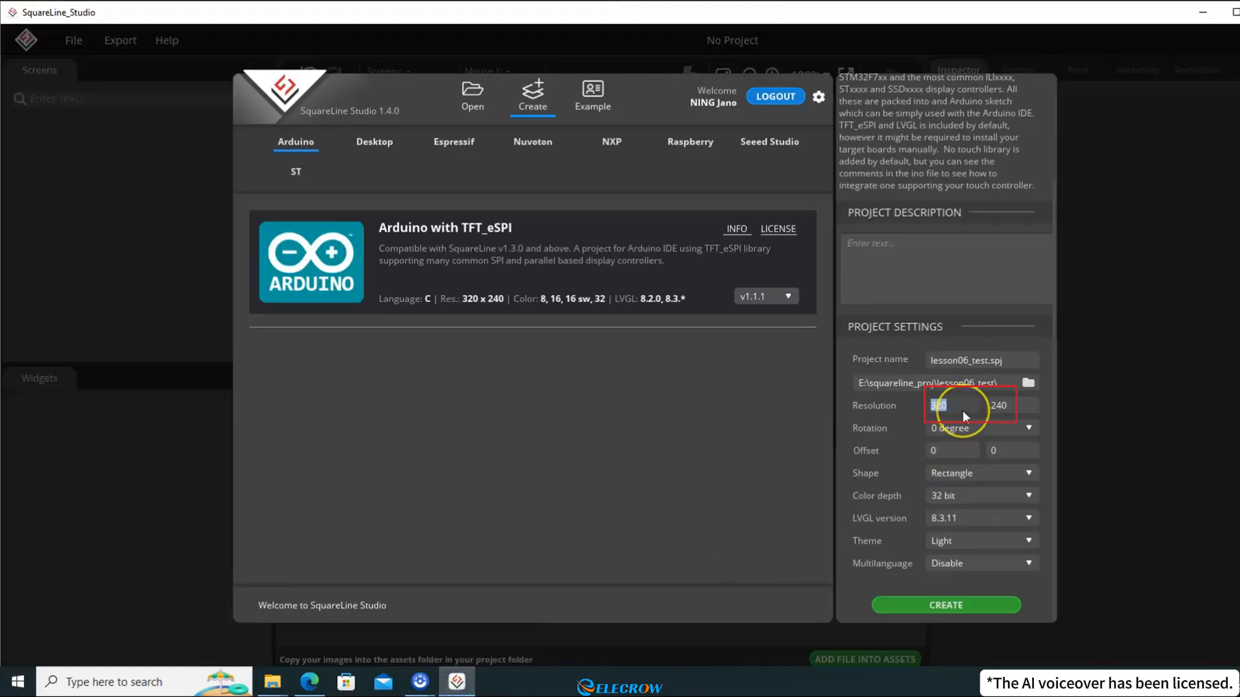
- In SquareLine Studio, set the project's resolution to 480 by 320
text(480)
key(Tab)
text(320)
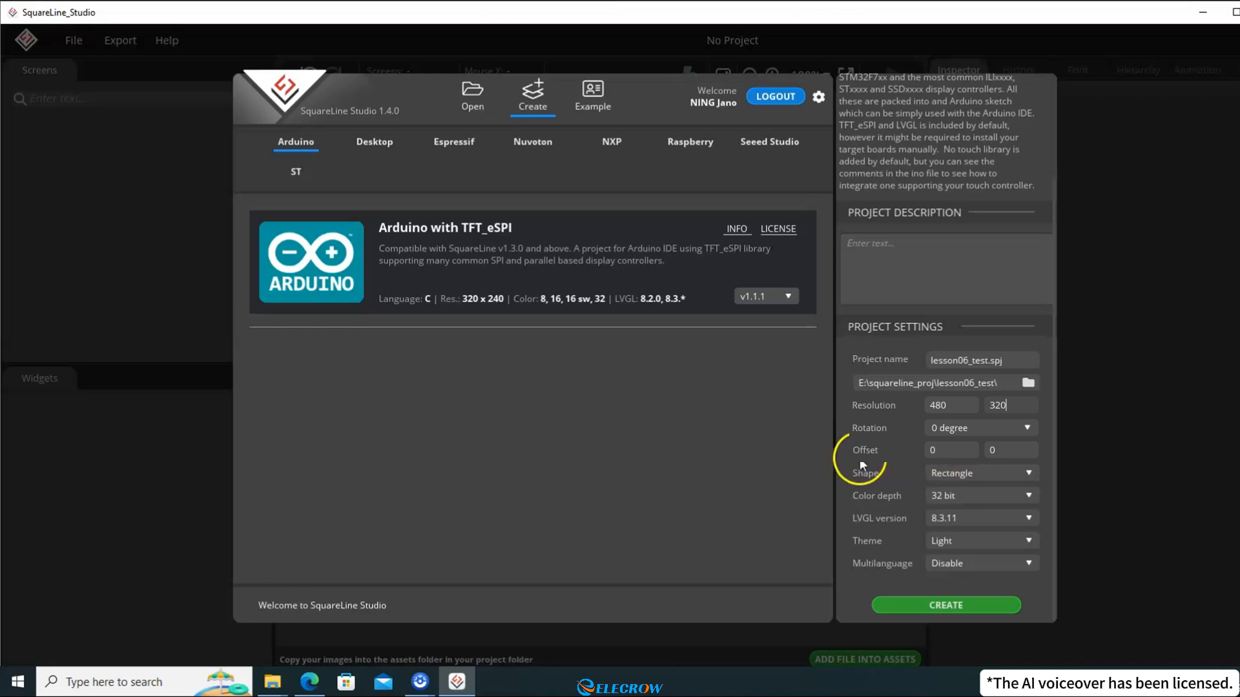
- Set the project's color depth to 16 bit and LVGL version to 8.3.11, and create the project
click(975, 497)
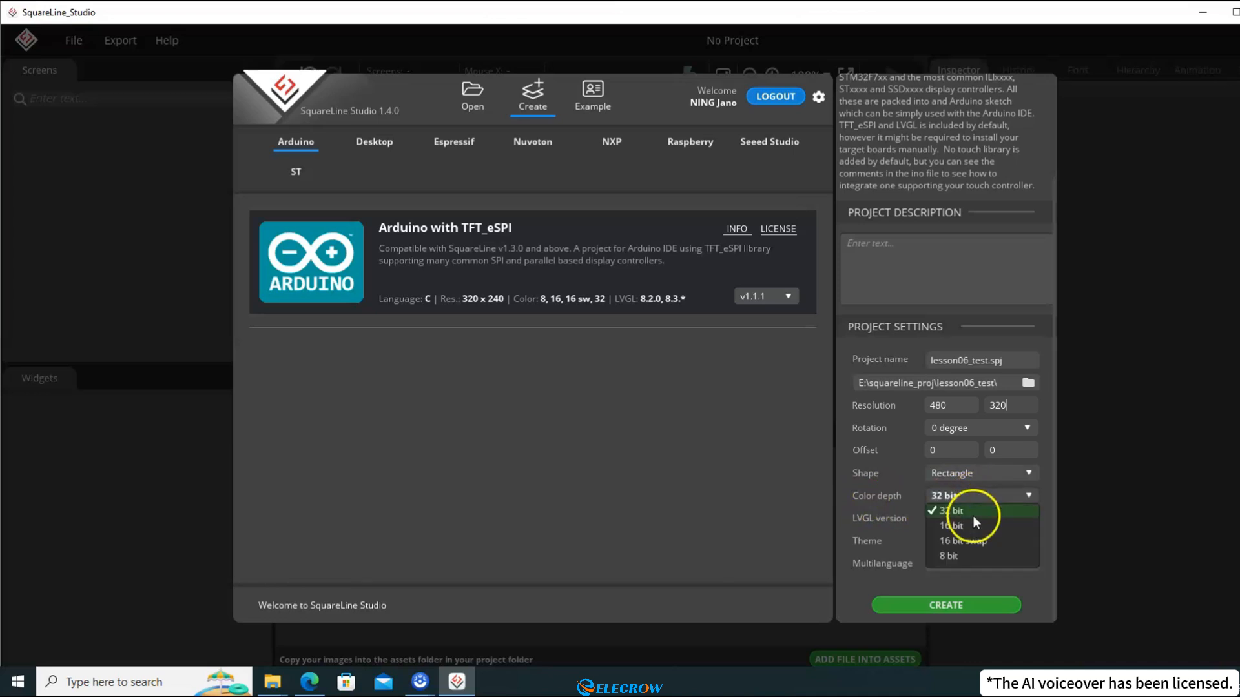
click(949, 527)
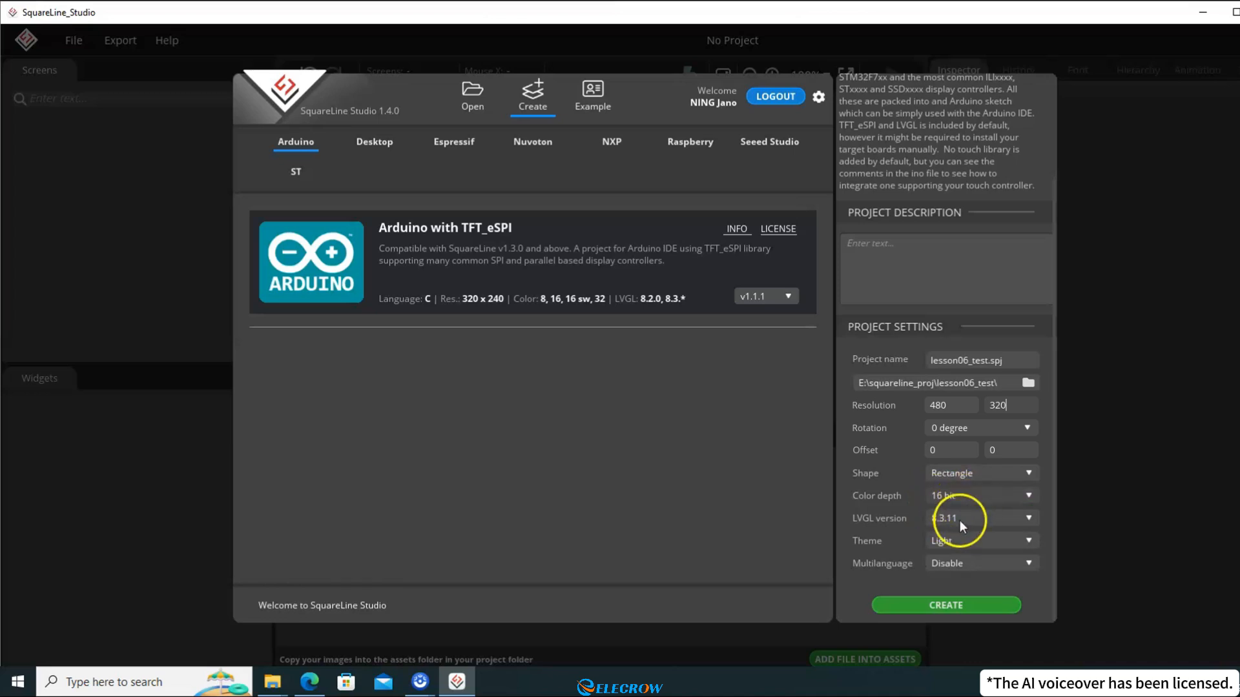
click(963, 522)
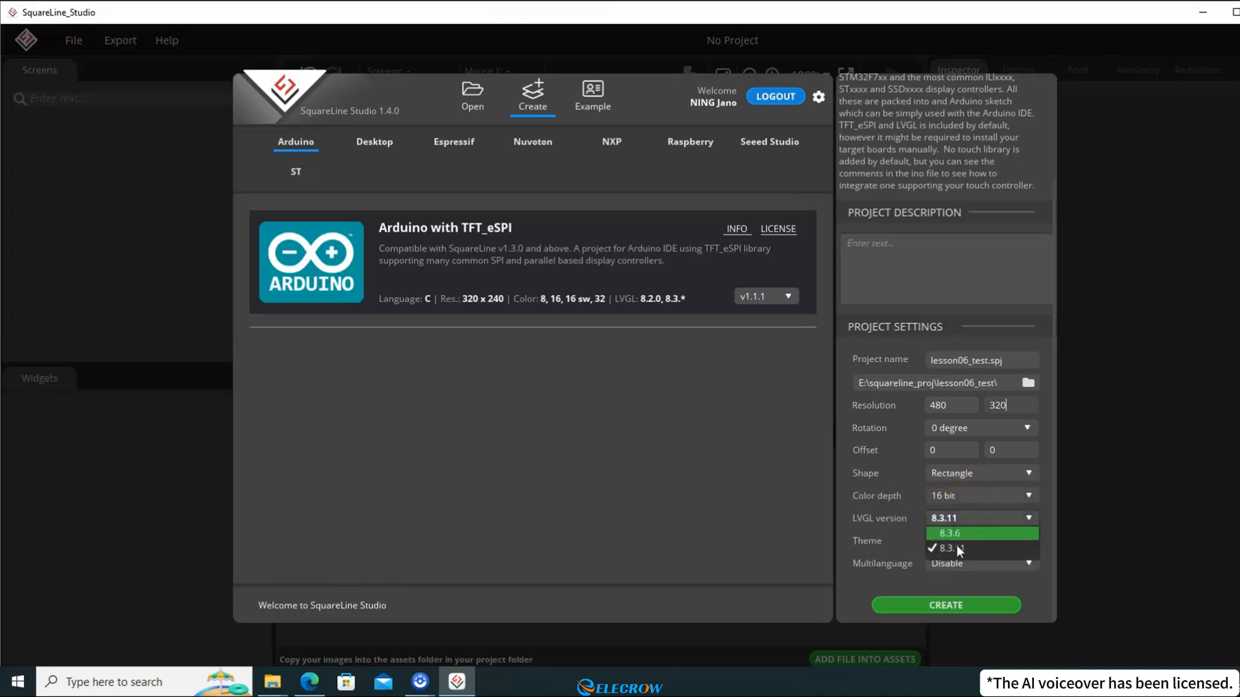
click(955, 549)
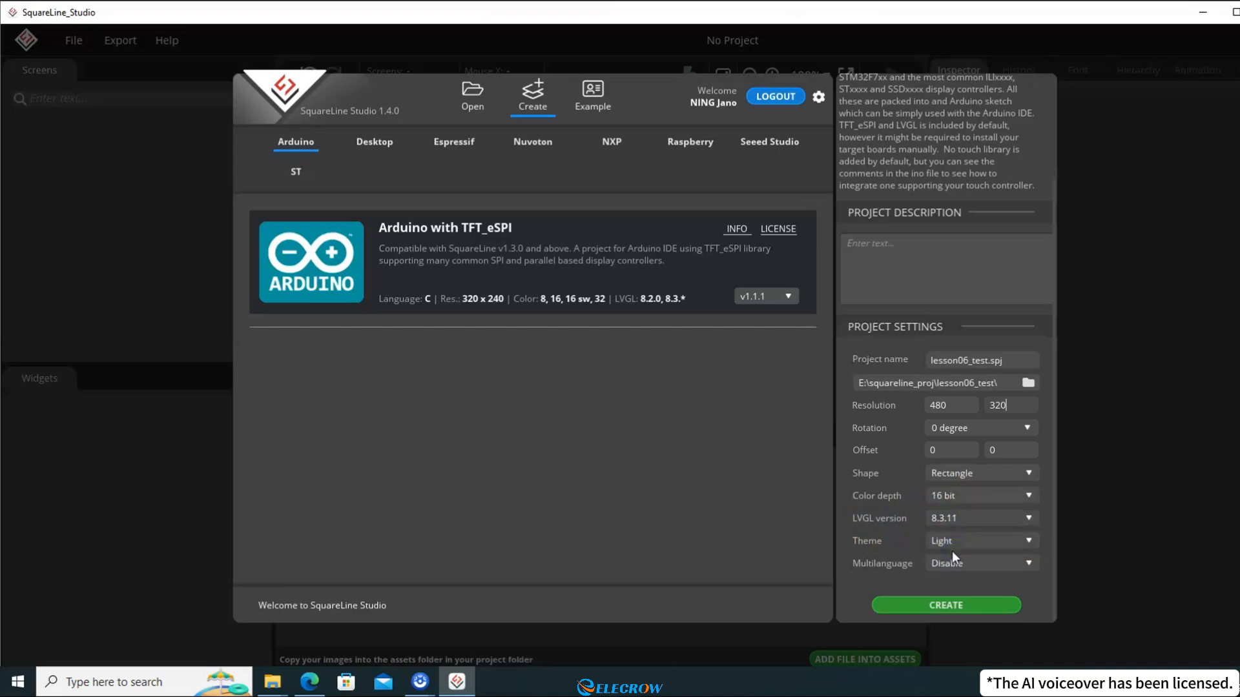
click(928, 606)
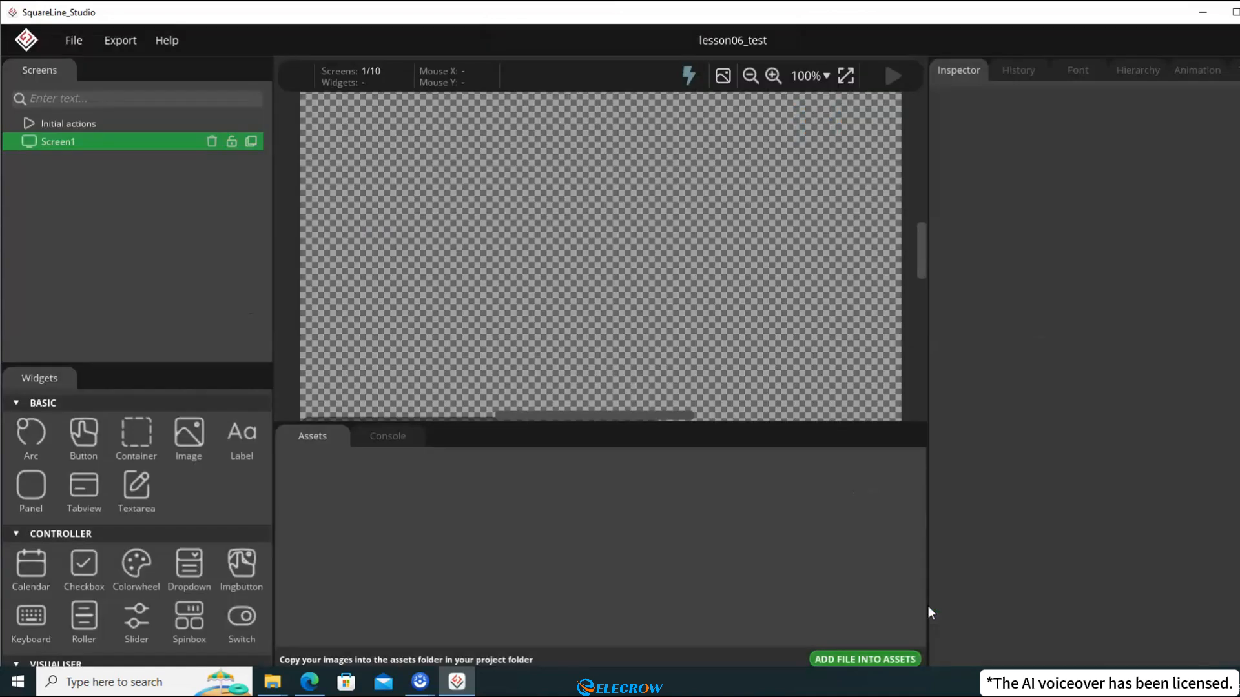
- Select Screen1 and fit the whole screen within the canvas view
click(635, 235)
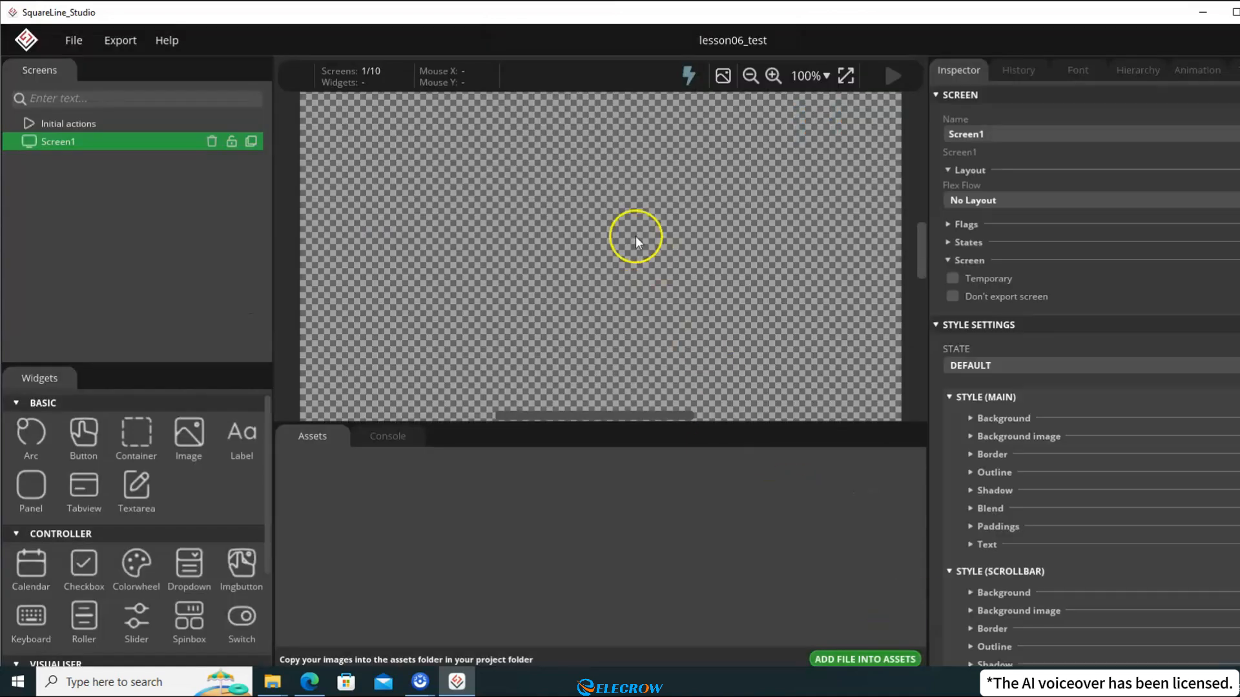
scroll(617, 239, down, 3)
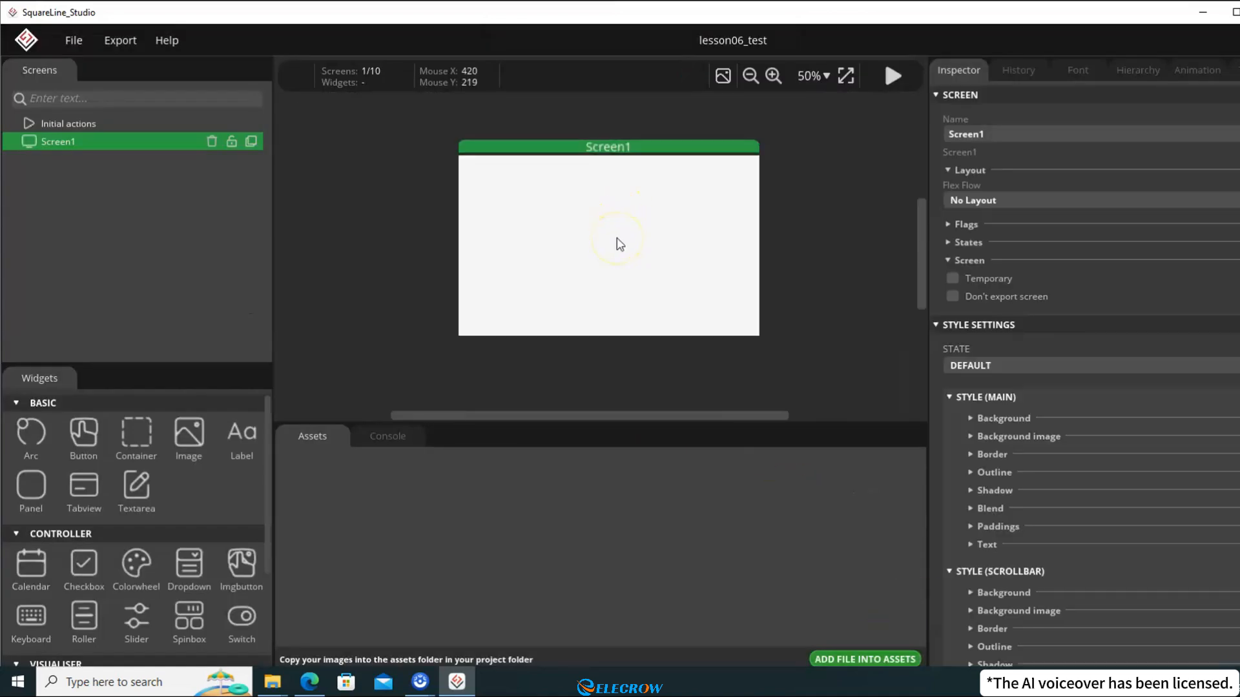
scroll(619, 244, down, 1)
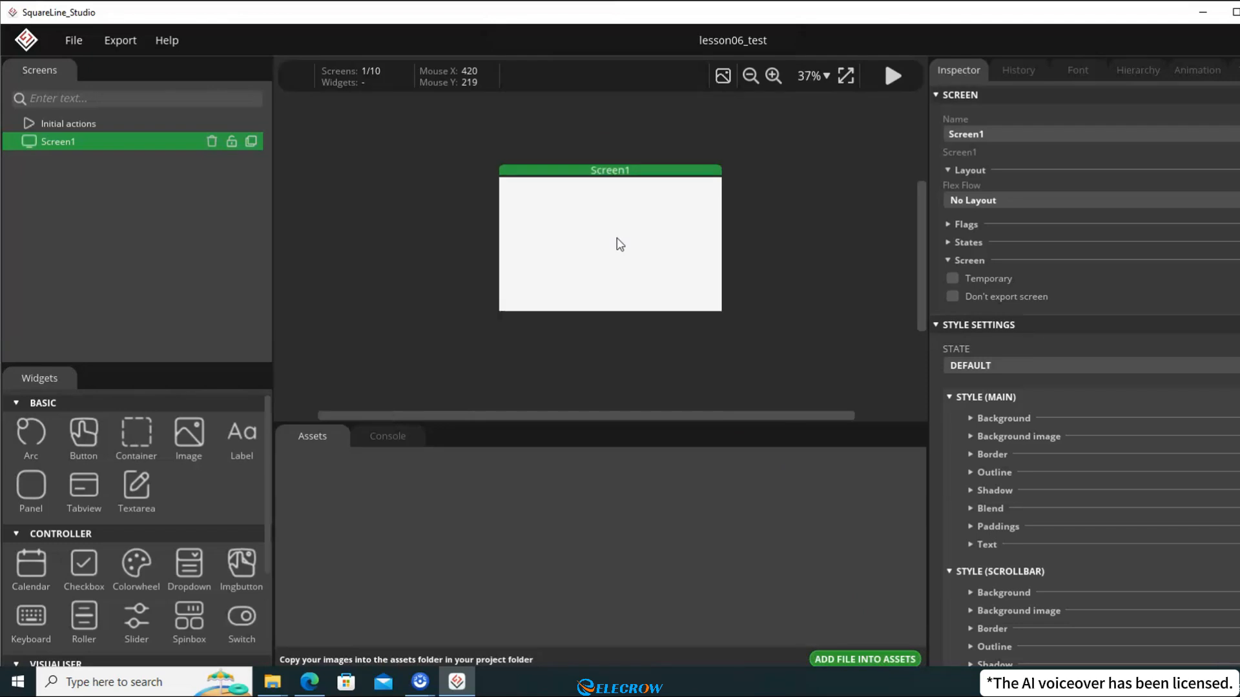
scroll(620, 244, up, 1)
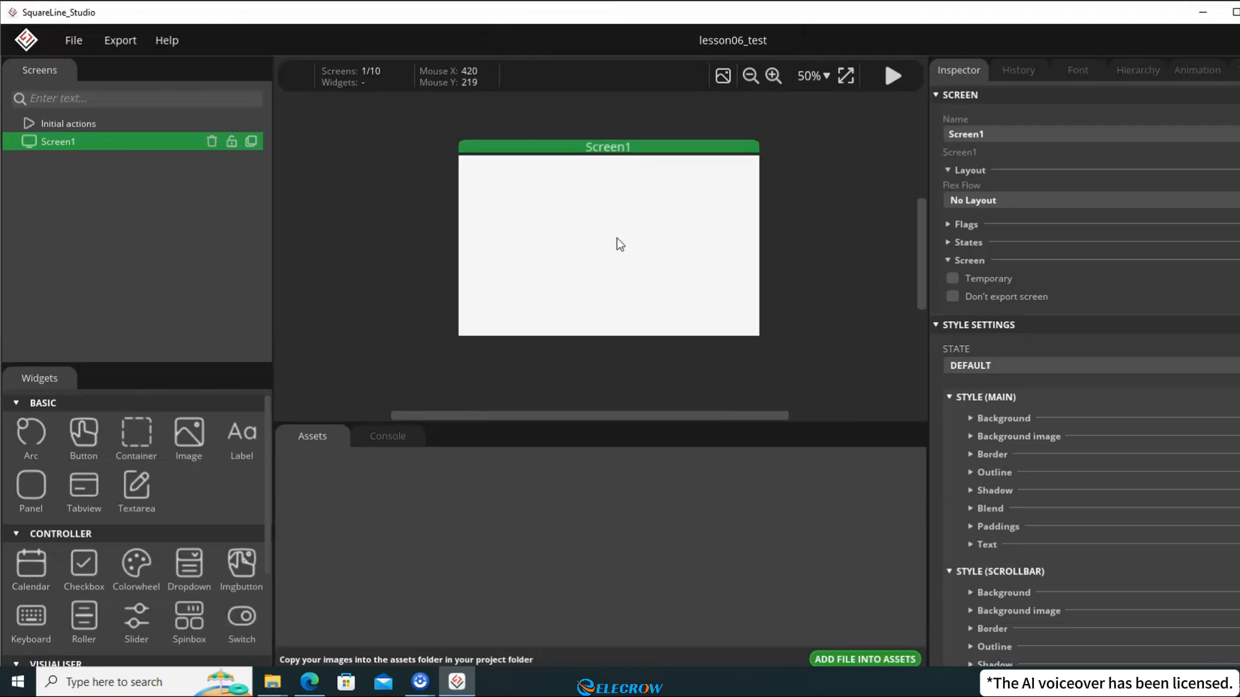
scroll(618, 244, up, 2)
scroll(618, 243, down, 1)
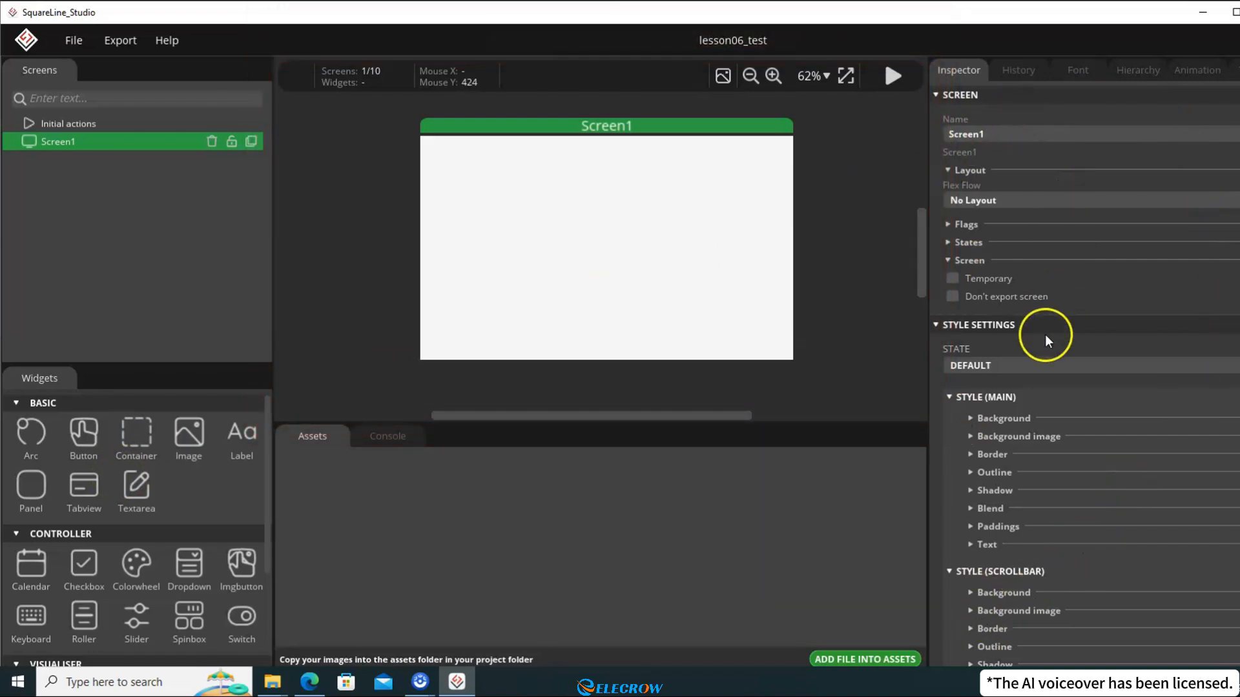
- Try a red E81111 background color on Screen1 and switch the color override back off
click(1013, 419)
scroll(997, 375, down, 2)
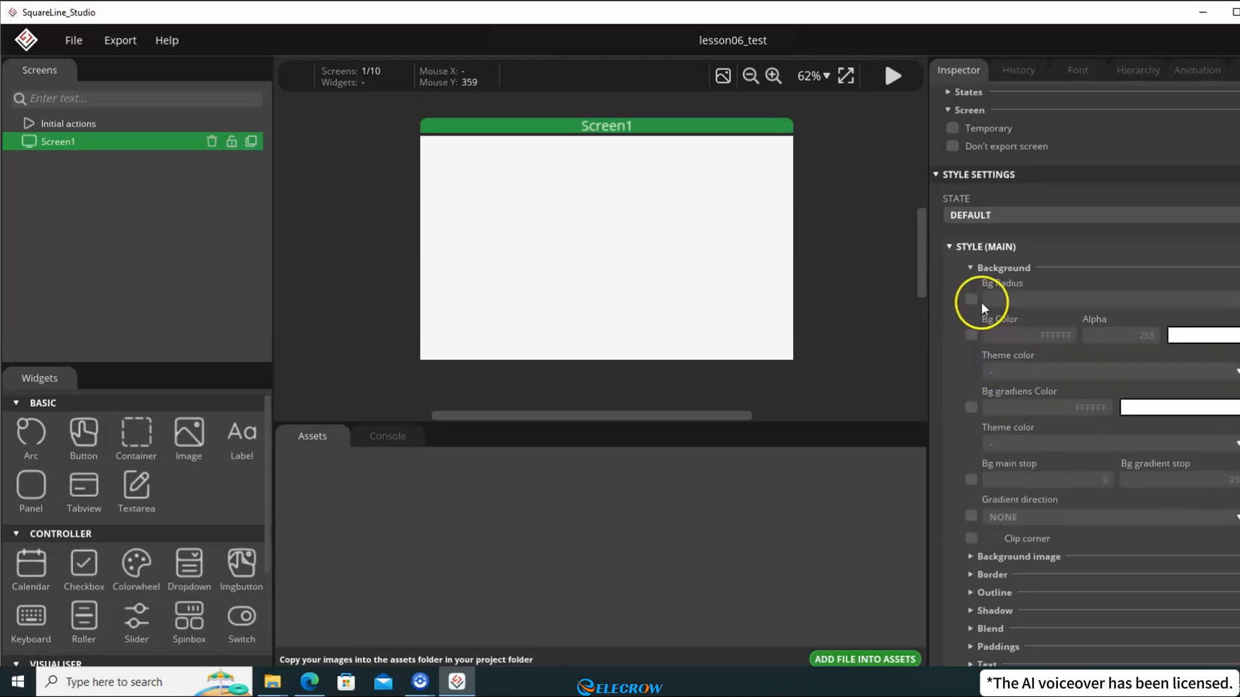
click(970, 335)
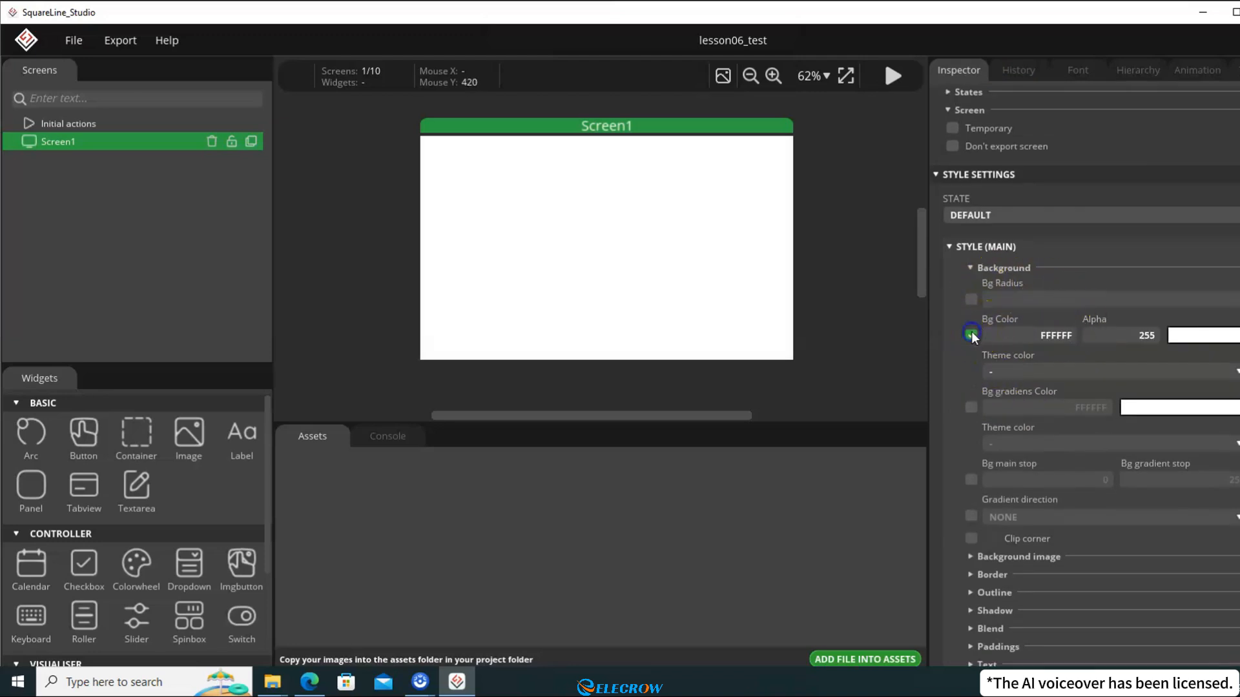
click(1185, 335)
click(625, 266)
click(815, 265)
click(971, 334)
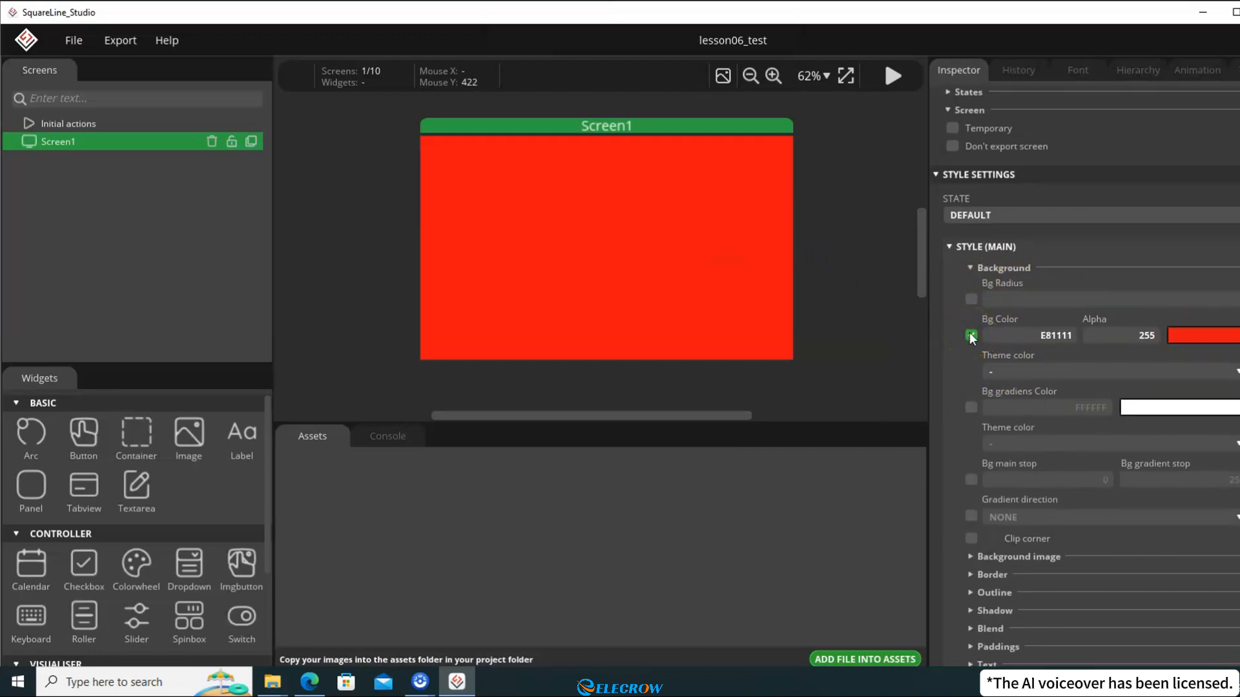
- Examine Screen1's background and background image style options and collapse both groups
scroll(969, 332, down, 1)
scroll(970, 299, down, 2)
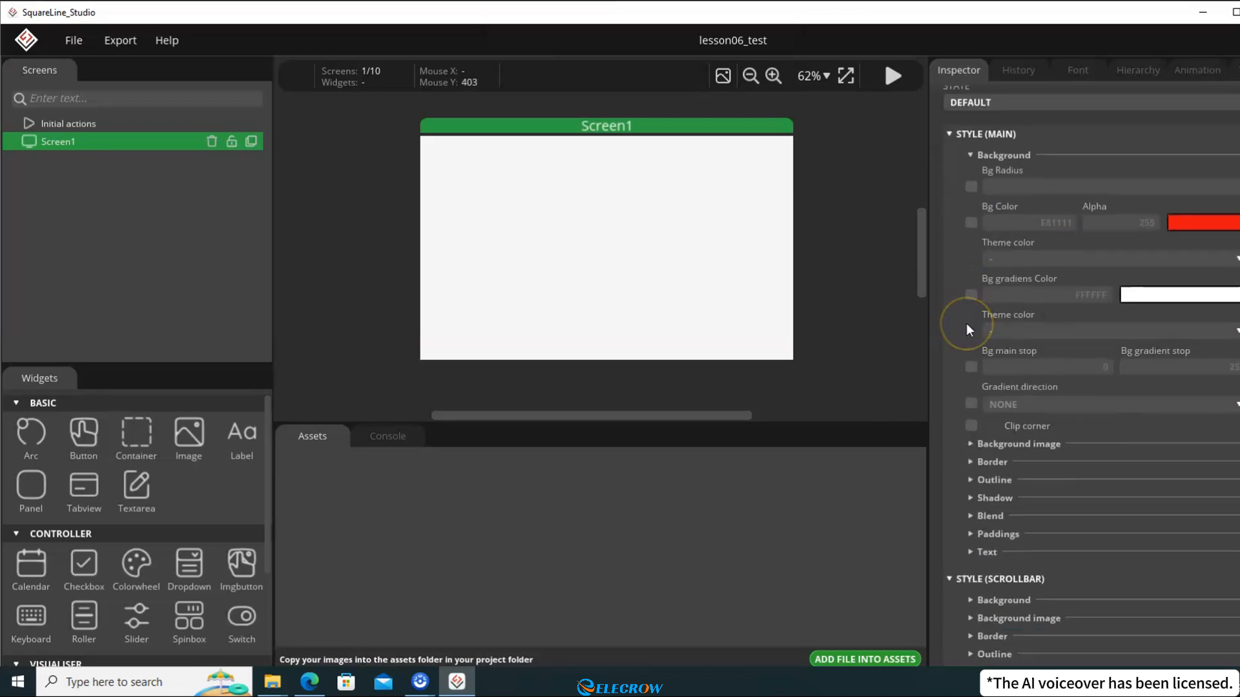
click(978, 444)
scroll(981, 450, down, 3)
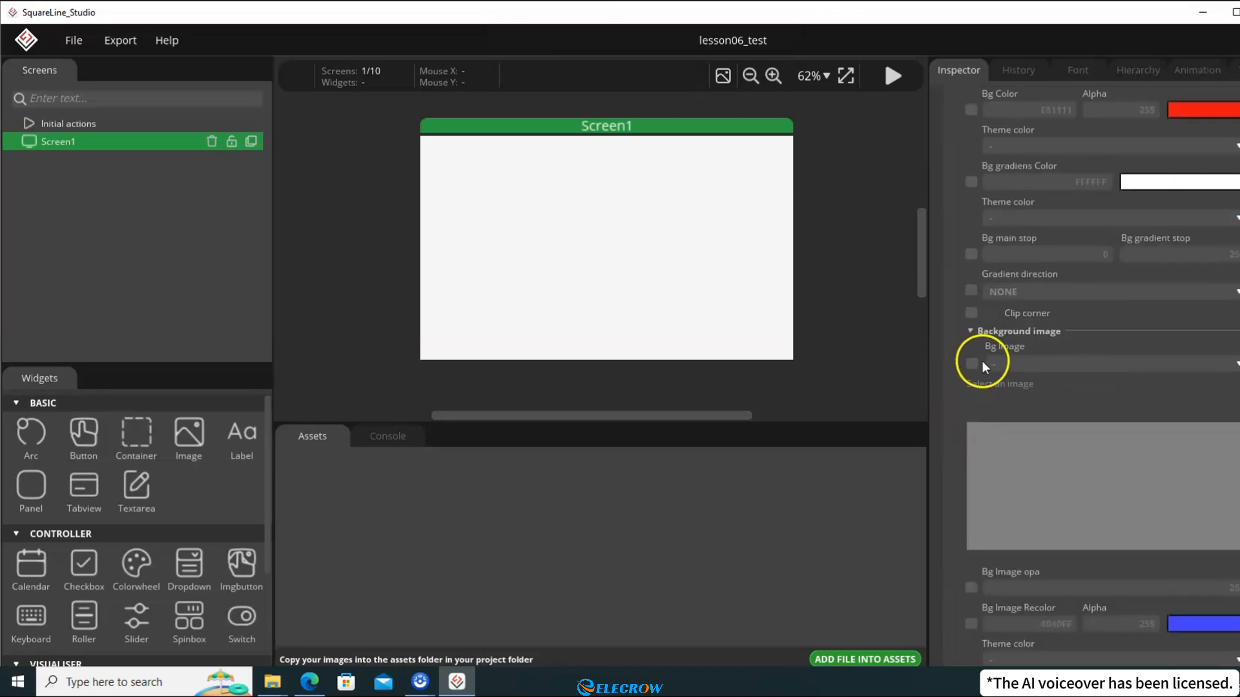
click(978, 331)
scroll(975, 339, up, 5)
click(962, 237)
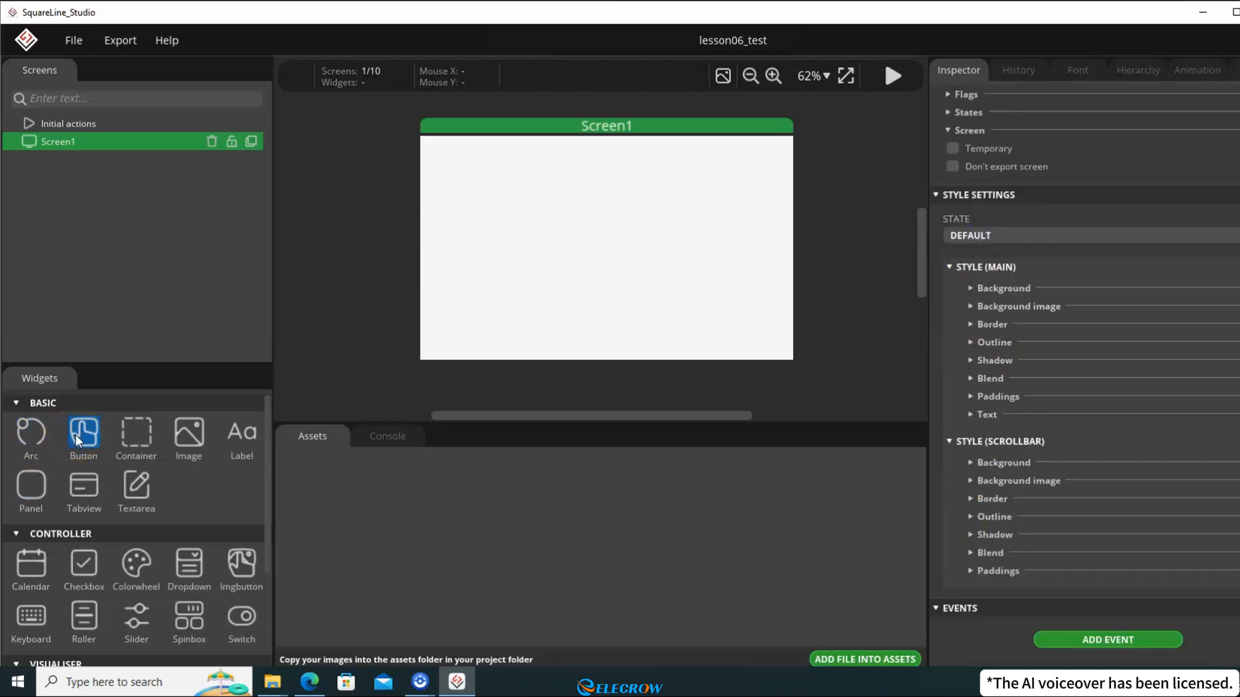
- Place a button about 131 by 64 px in the lower middle of Screen1 and a label reading "Screen 1" above it
drag(78, 441, 598, 308)
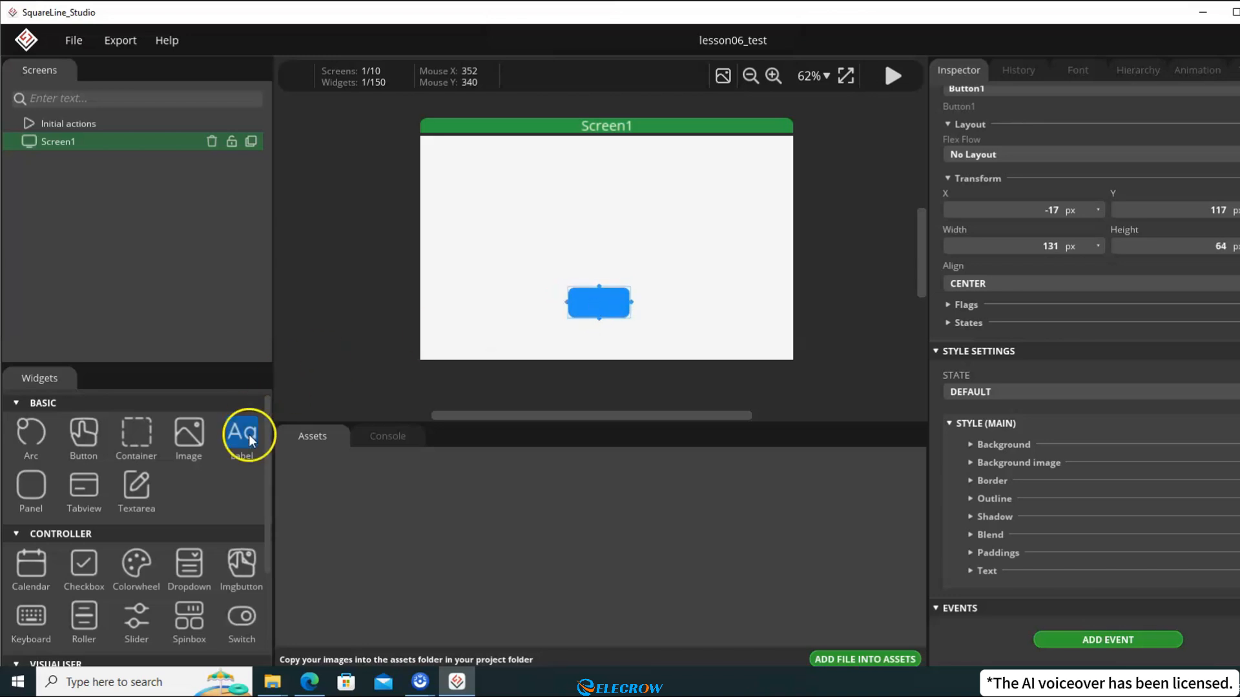
drag(250, 441, 576, 230)
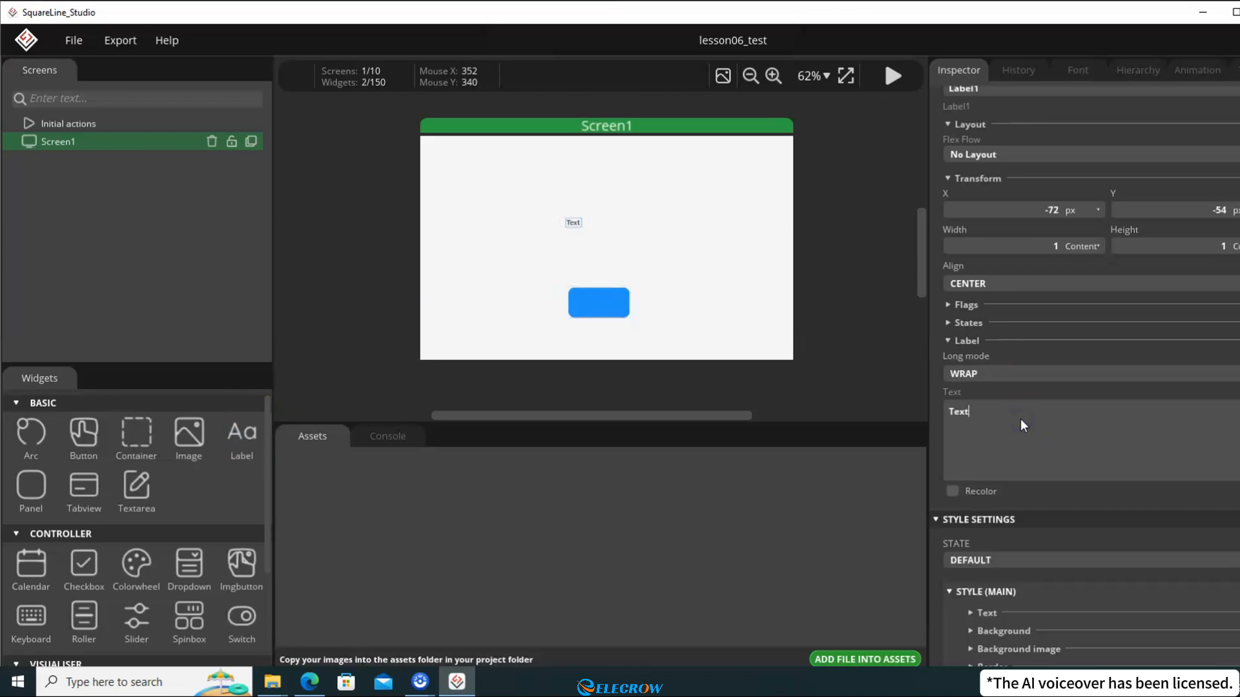
drag(1020, 418, 939, 415)
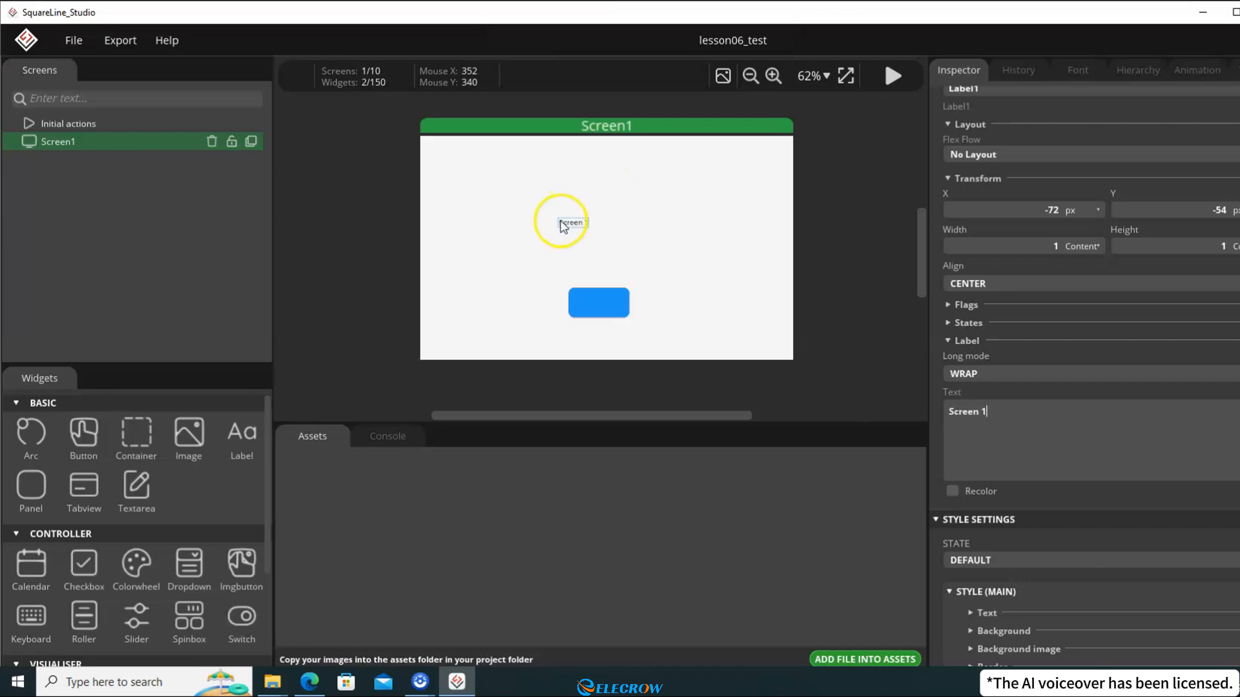
drag(562, 226, 587, 231)
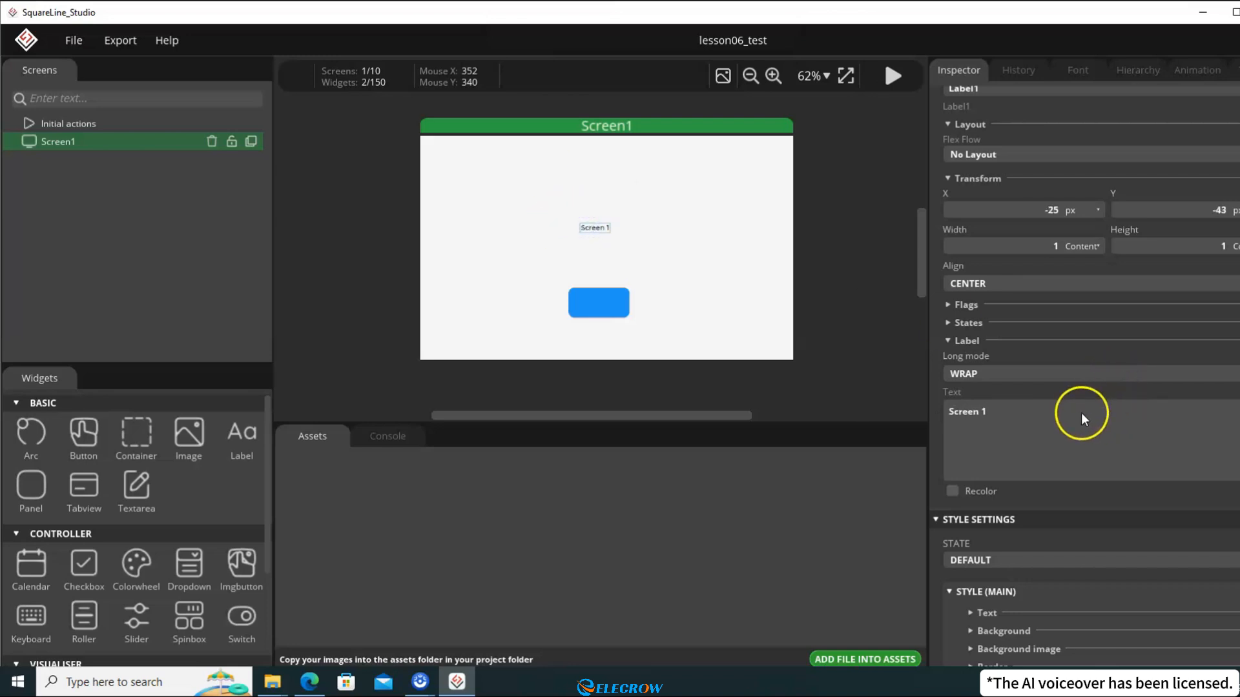
- Set the text font of the "Screen 1" label to montserrat 34
scroll(1069, 430, down, 3)
click(986, 445)
scroll(983, 442, down, 3)
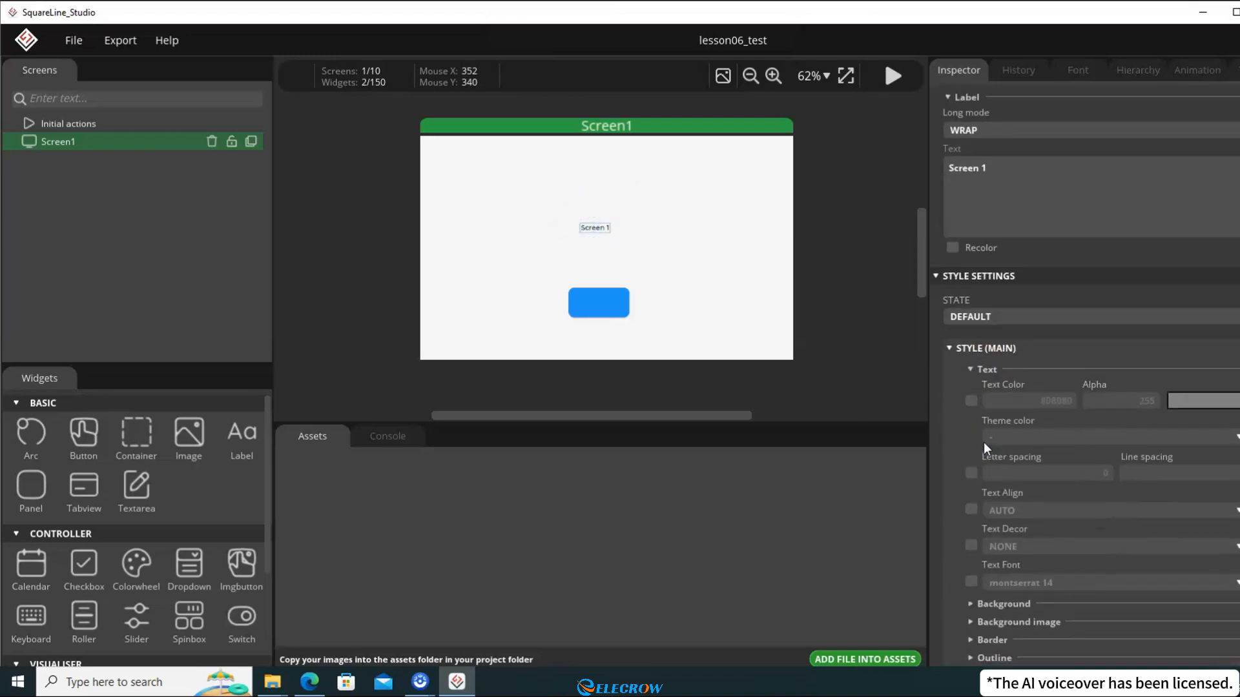
click(970, 505)
click(1036, 508)
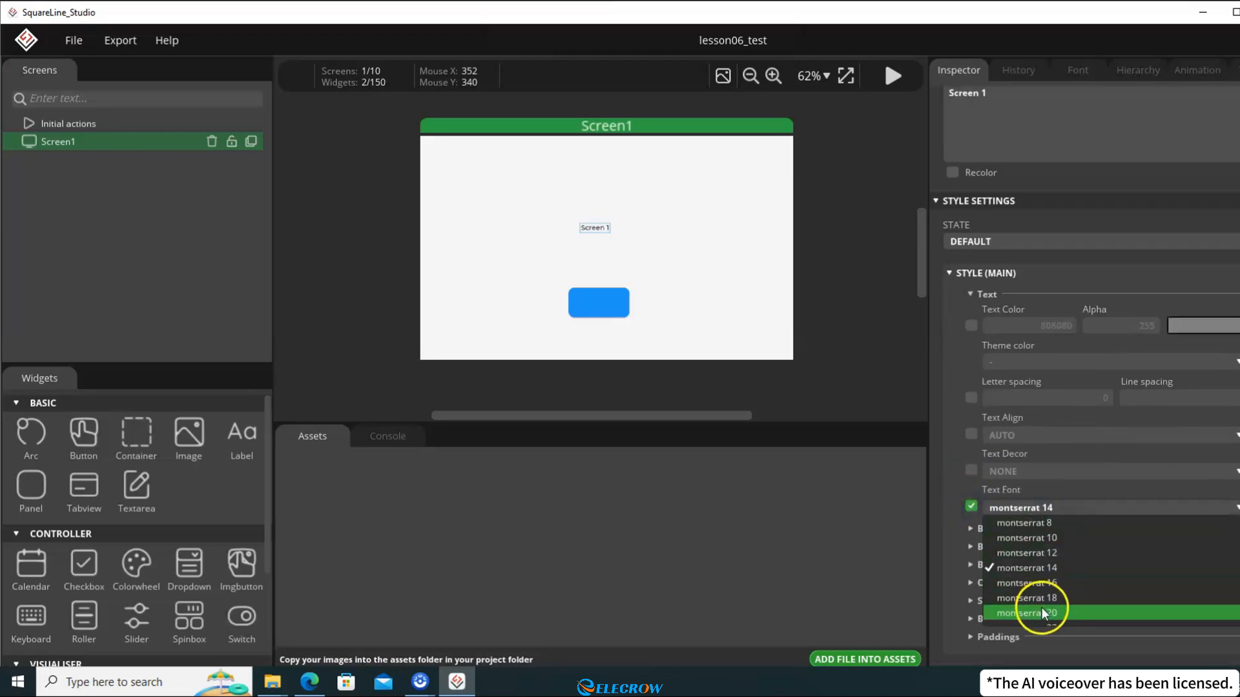
click(1039, 612)
scroll(1108, 484, down, 1)
click(1058, 442)
click(1064, 503)
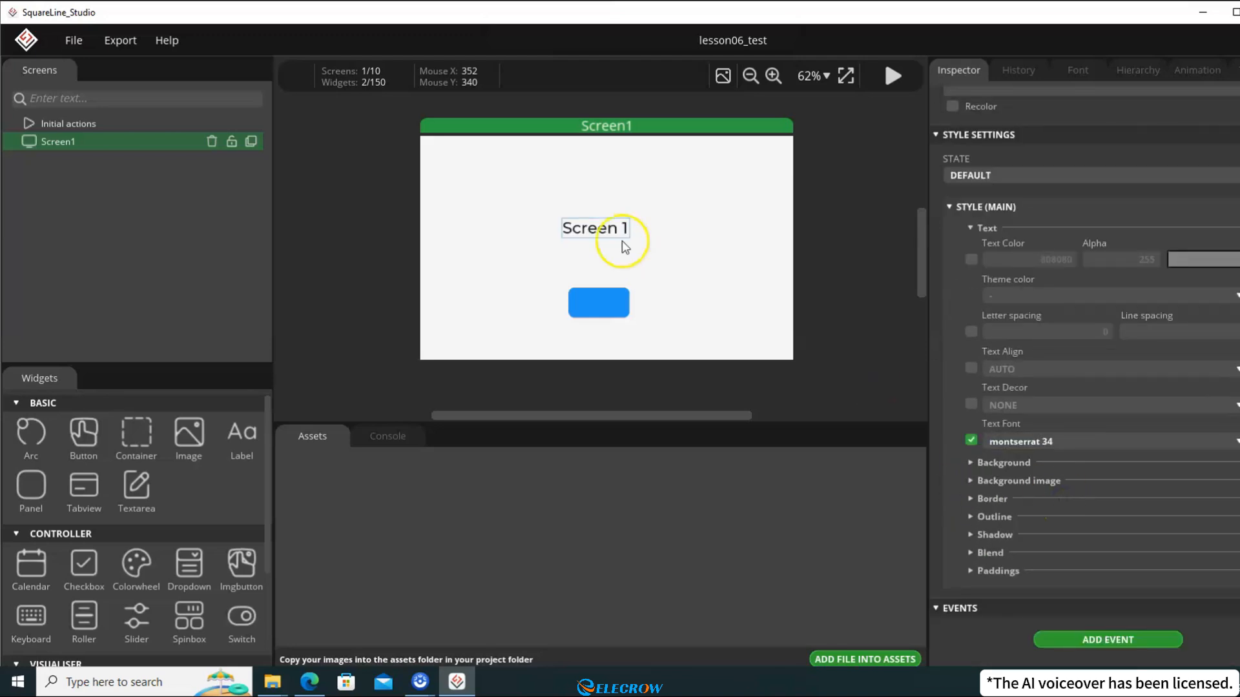
- Move the blue button beneath the "Screen 1" label to about X -4, Y 103 px
click(593, 302)
drag(592, 303, 600, 297)
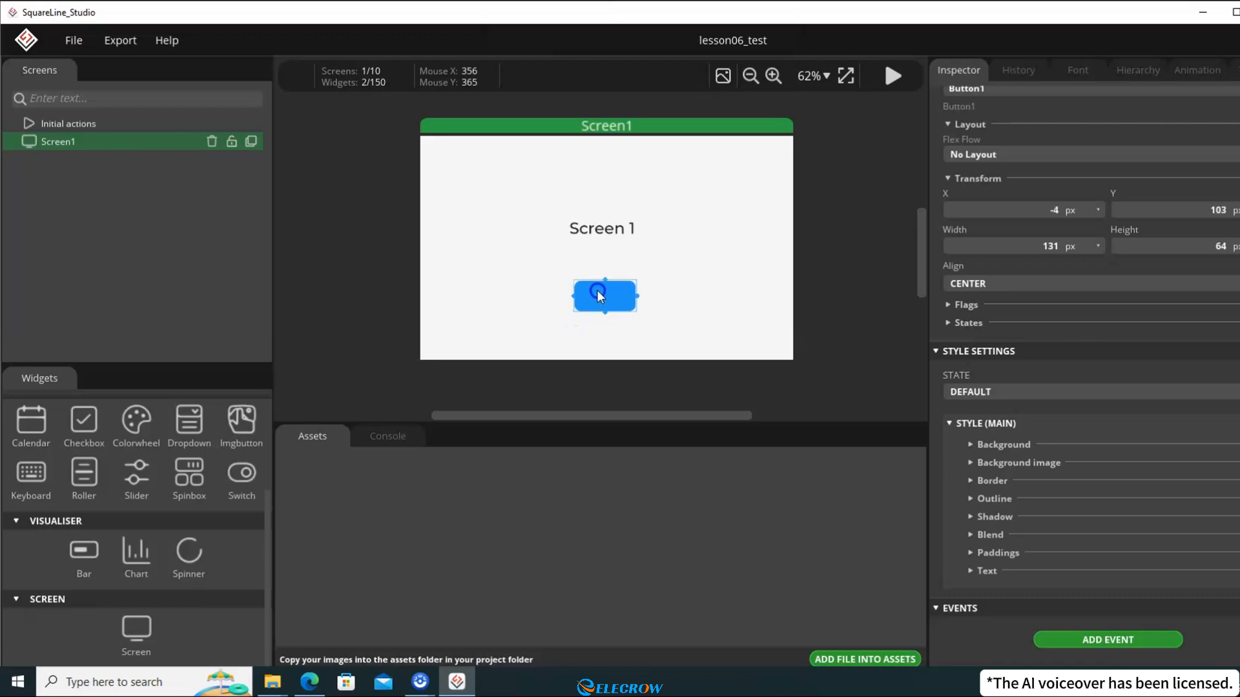
click(701, 286)
click(700, 286)
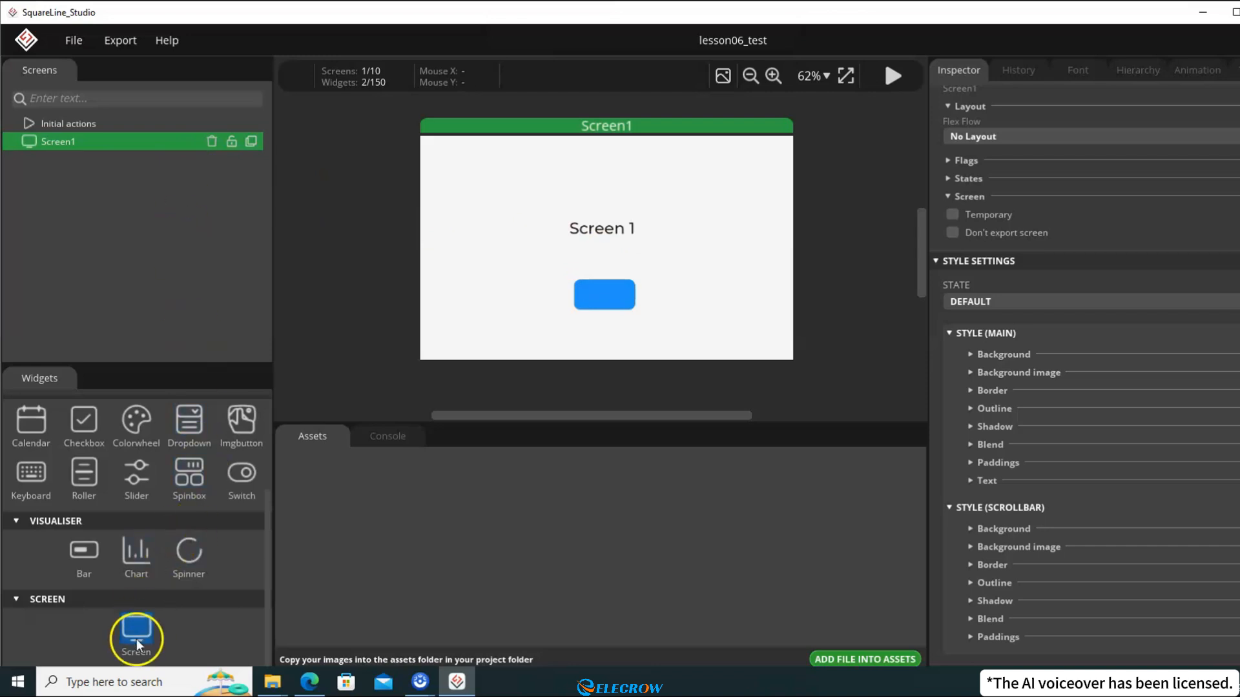
- Add a second screen to the project and bring it into view beside Screen1
drag(134, 656, 157, 264)
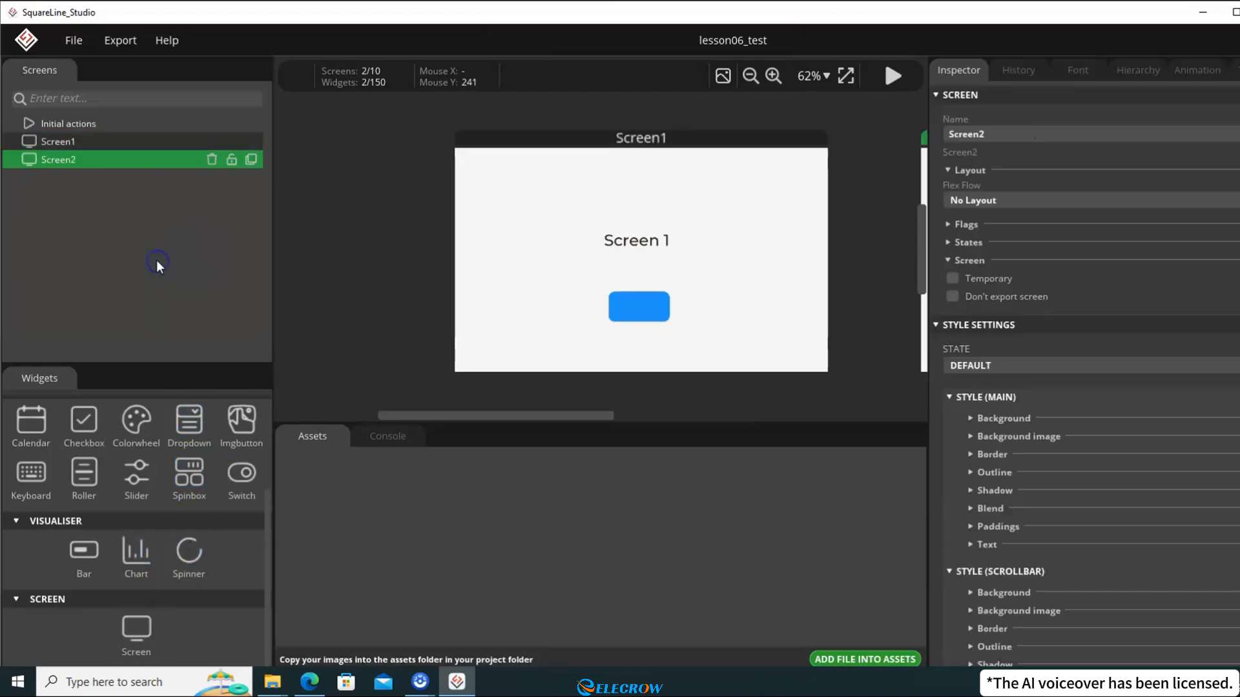
click(73, 161)
click(64, 143)
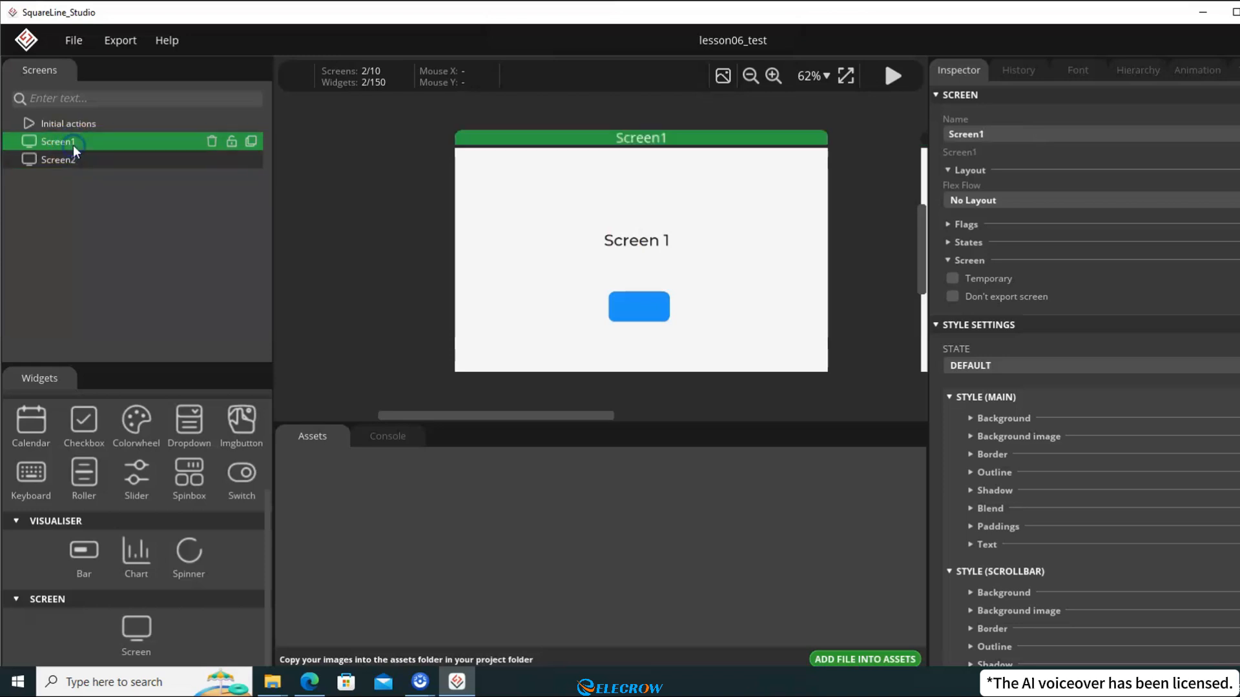
scroll(568, 242, down, 3)
scroll(684, 415, down, 2)
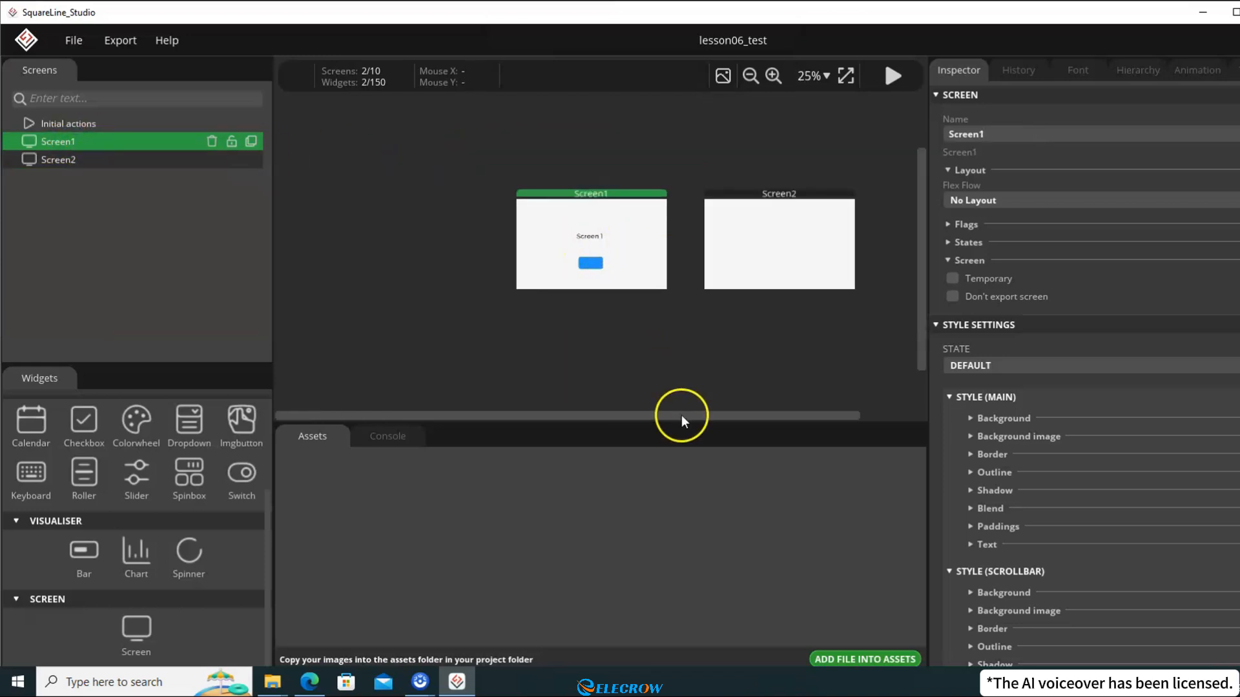
drag(684, 415, 728, 415)
scroll(617, 238, up, 2)
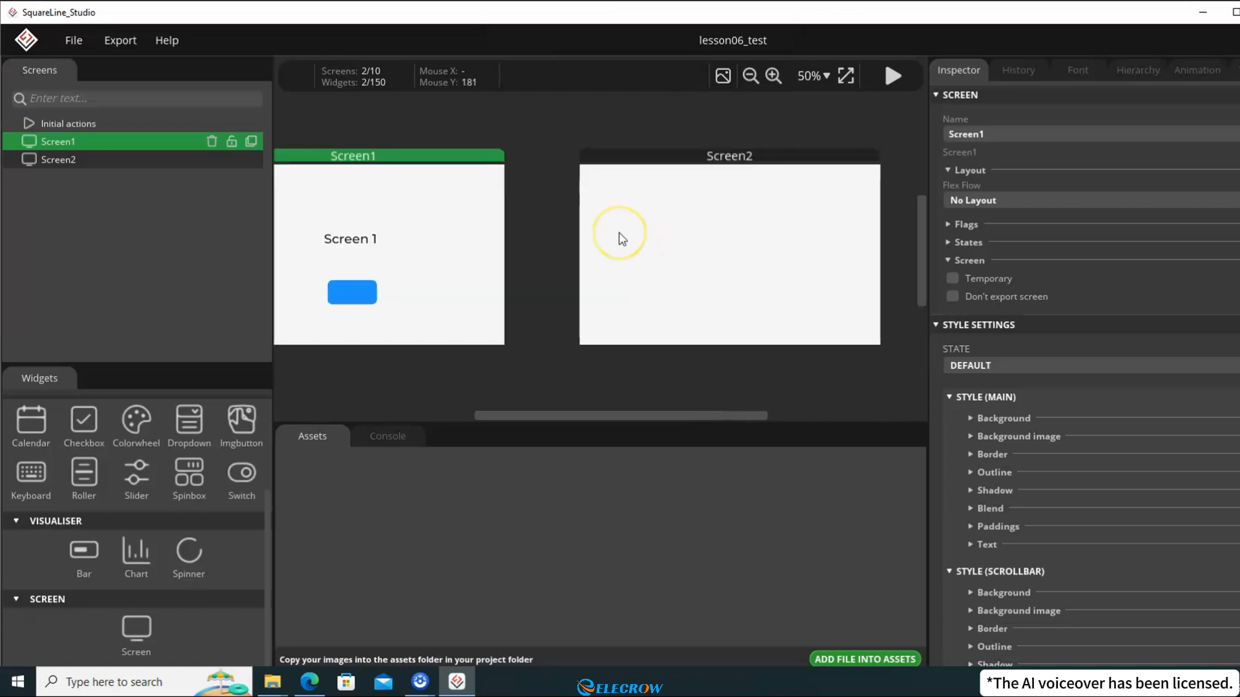
- Place a 100 by 50 px button on Screen2 at about X 71, Y 73 px
click(161, 157)
scroll(129, 493, up, 3)
drag(80, 433, 723, 274)
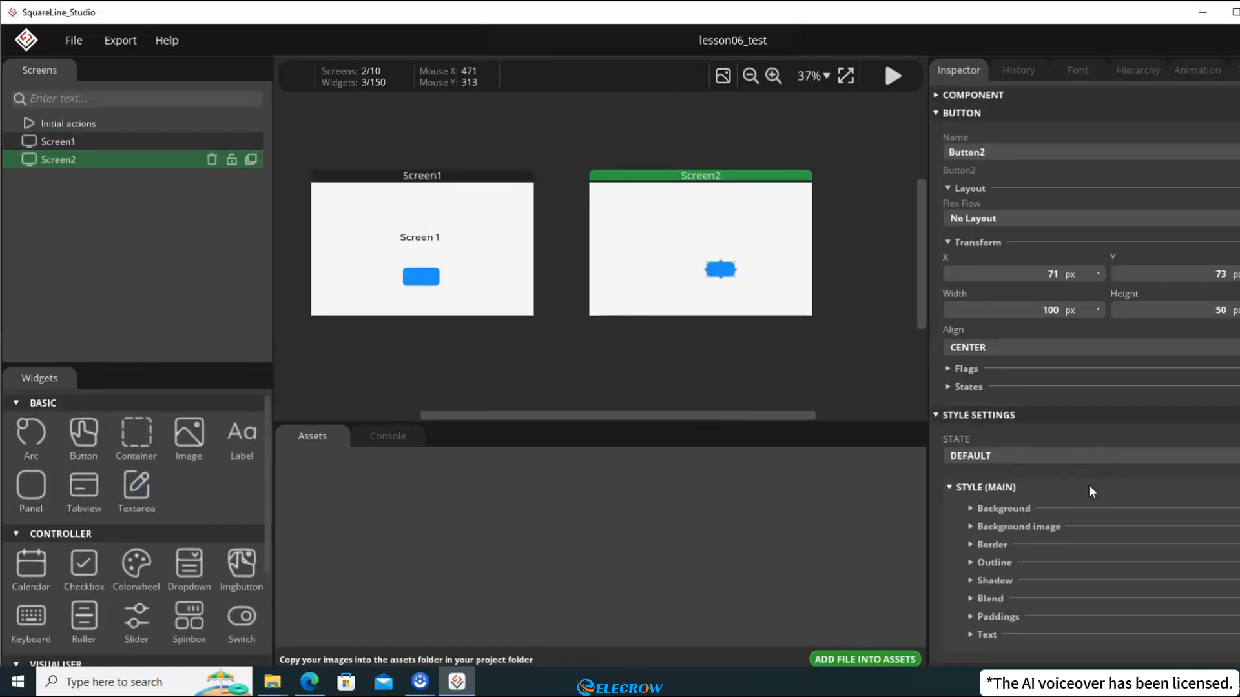
- Set the background color of the Screen2 button to green 559D3B
scroll(1016, 454, down, 1)
click(1007, 446)
scroll(1002, 449, down, 2)
click(970, 362)
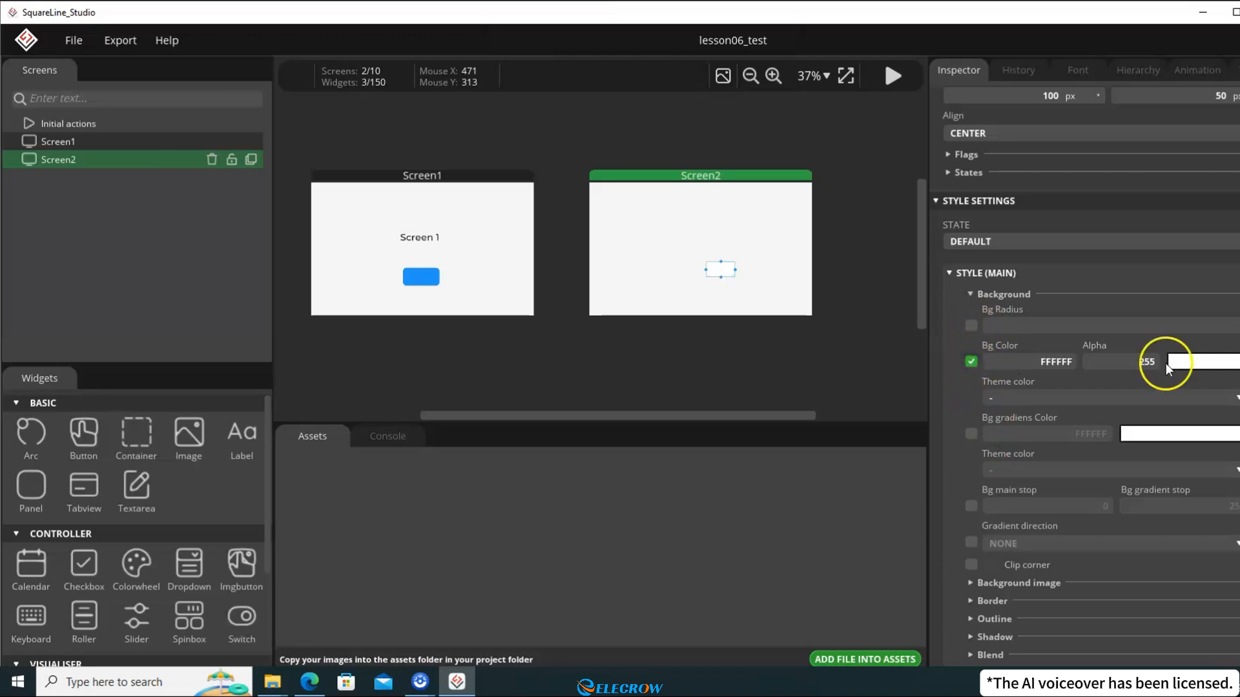
click(1170, 361)
click(545, 553)
click(474, 502)
click(706, 409)
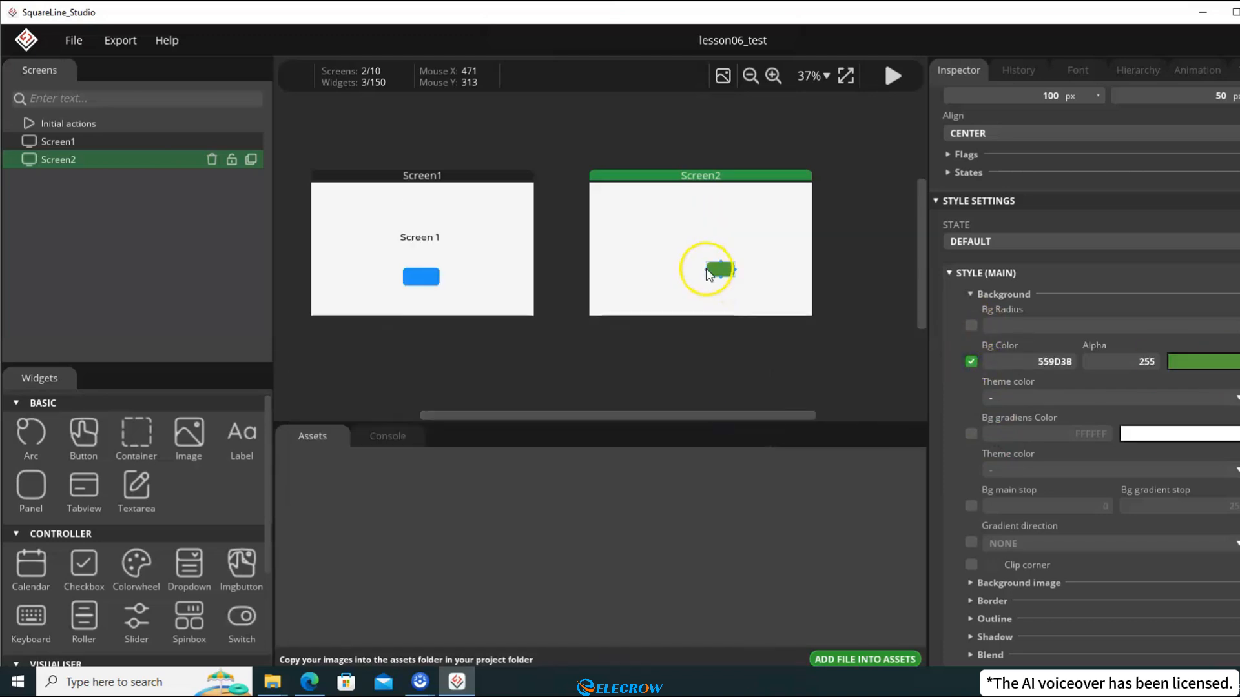
- Enlarge the green button and center it in the lower half of Screen2
click(714, 279)
scroll(694, 279, up, 2)
click(594, 313)
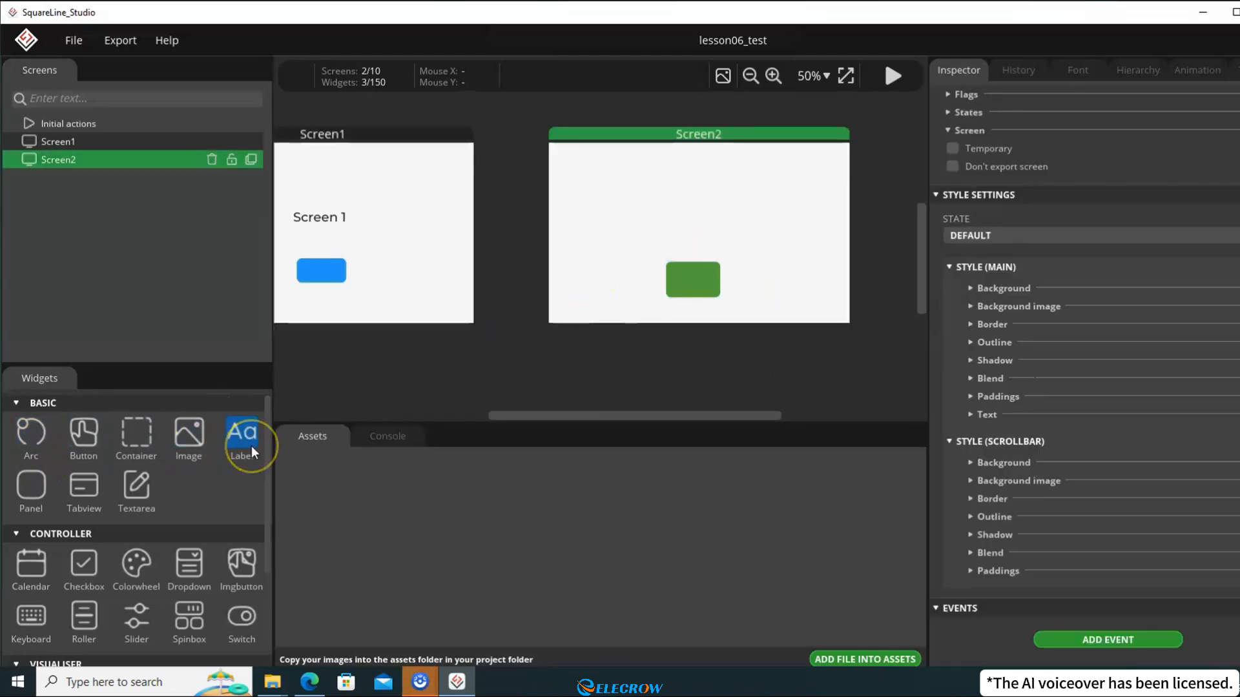
- Add a color wheel to the upper-left area of Screen2 and a label beside it at about X 50, Y -73 px
scroll(194, 498, down, 3)
scroll(179, 559, up, 2)
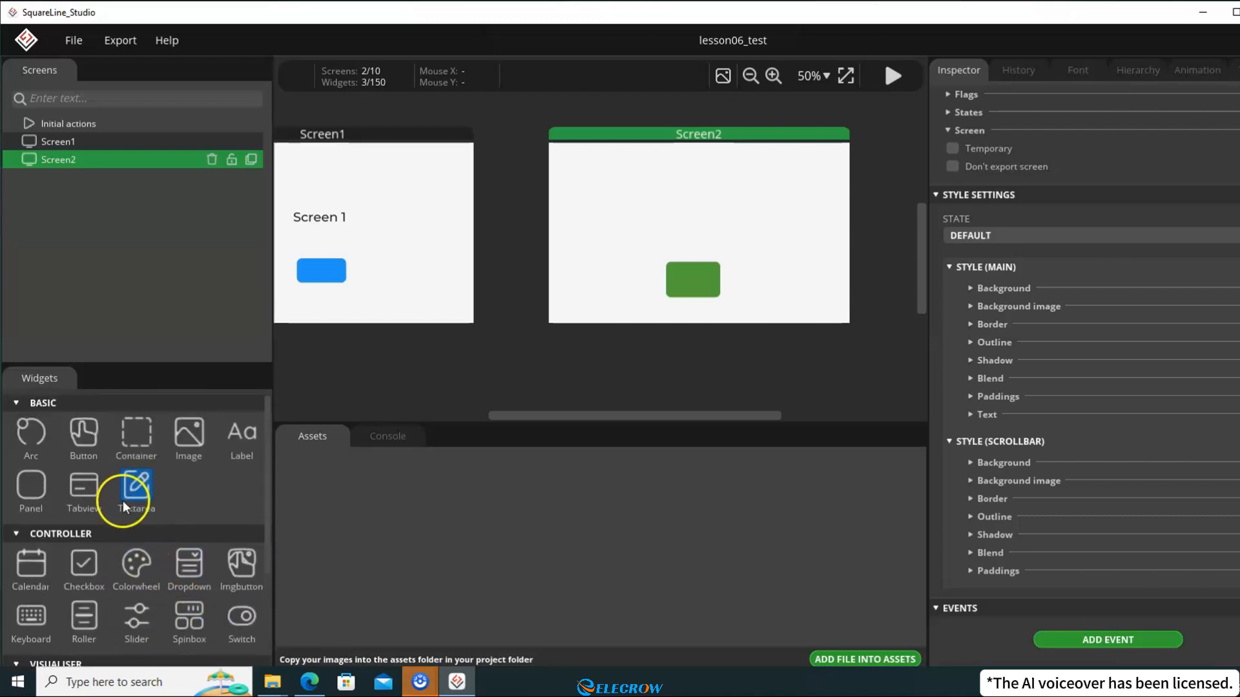
click(136, 567)
drag(249, 437, 752, 241)
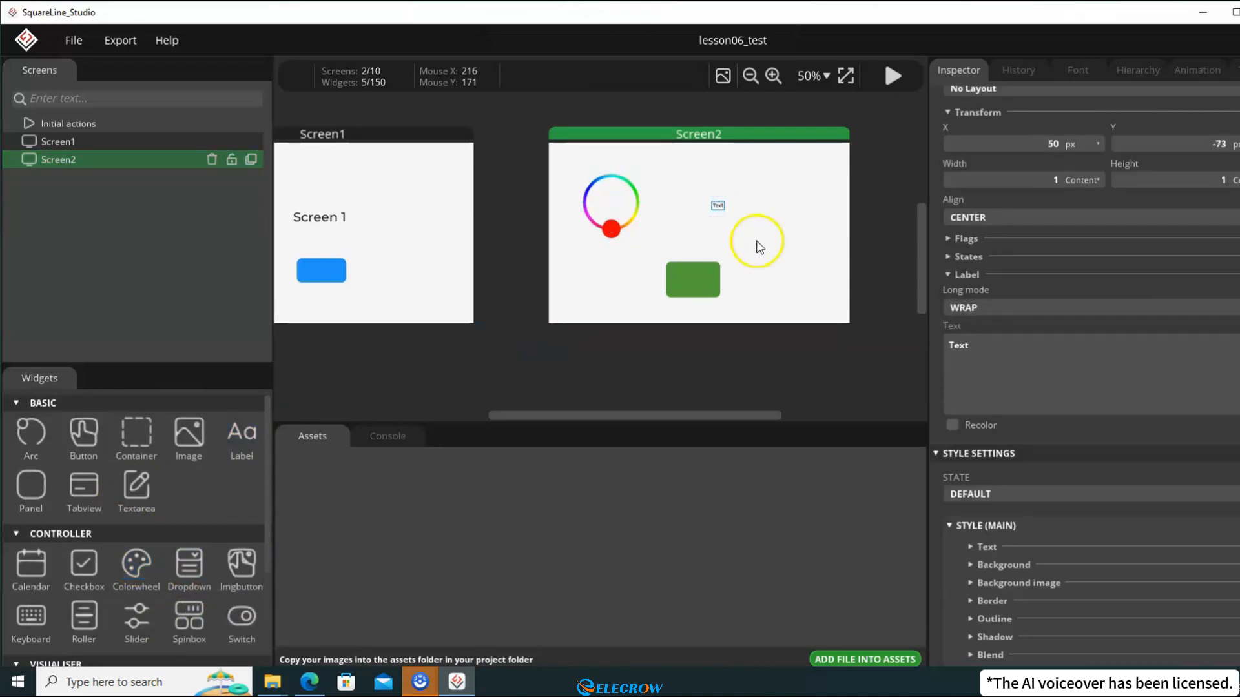
- Replace the text of the label on Screen2 with "Screen2"
click(1060, 372)
key(ctrl+a)
key(BackSpace)
text(Screen2)
scroll(1078, 491, down, 1)
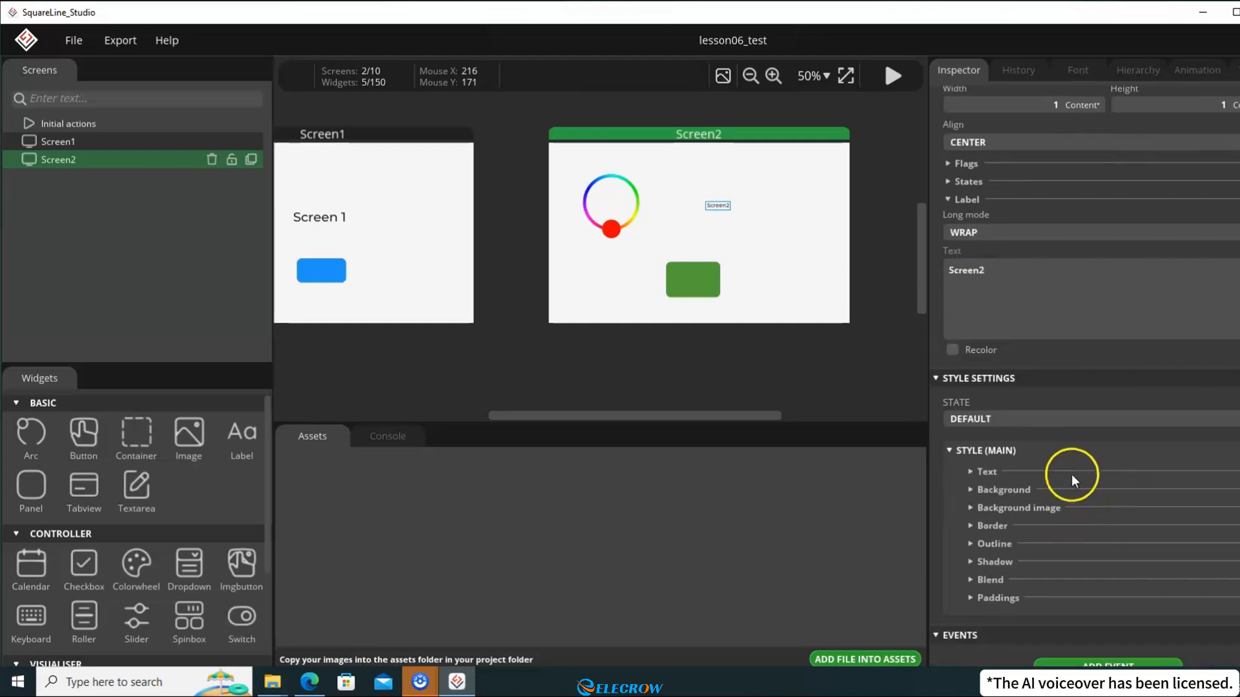
- Enlarge the Montserrat text font of the Screen2 label and place the label above the green button, beside the color wheel
click(971, 471)
scroll(1018, 507, down, 2)
click(1055, 572)
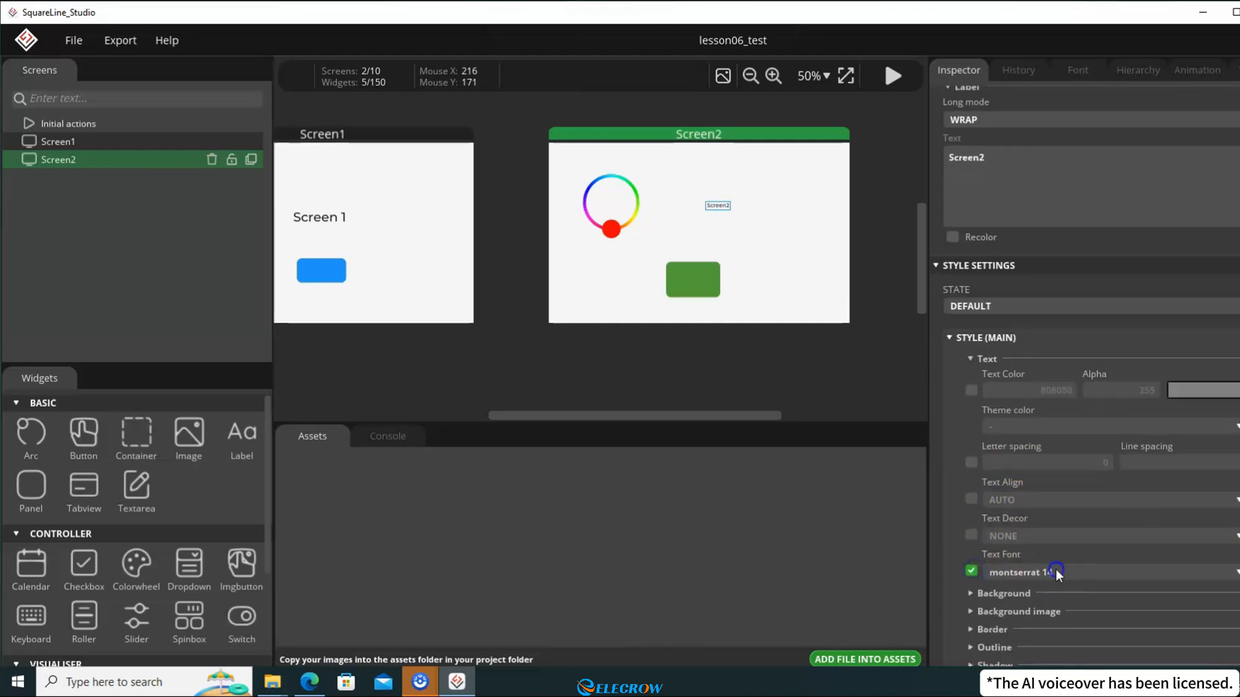
click(1065, 517)
drag(723, 222, 695, 212)
click(772, 255)
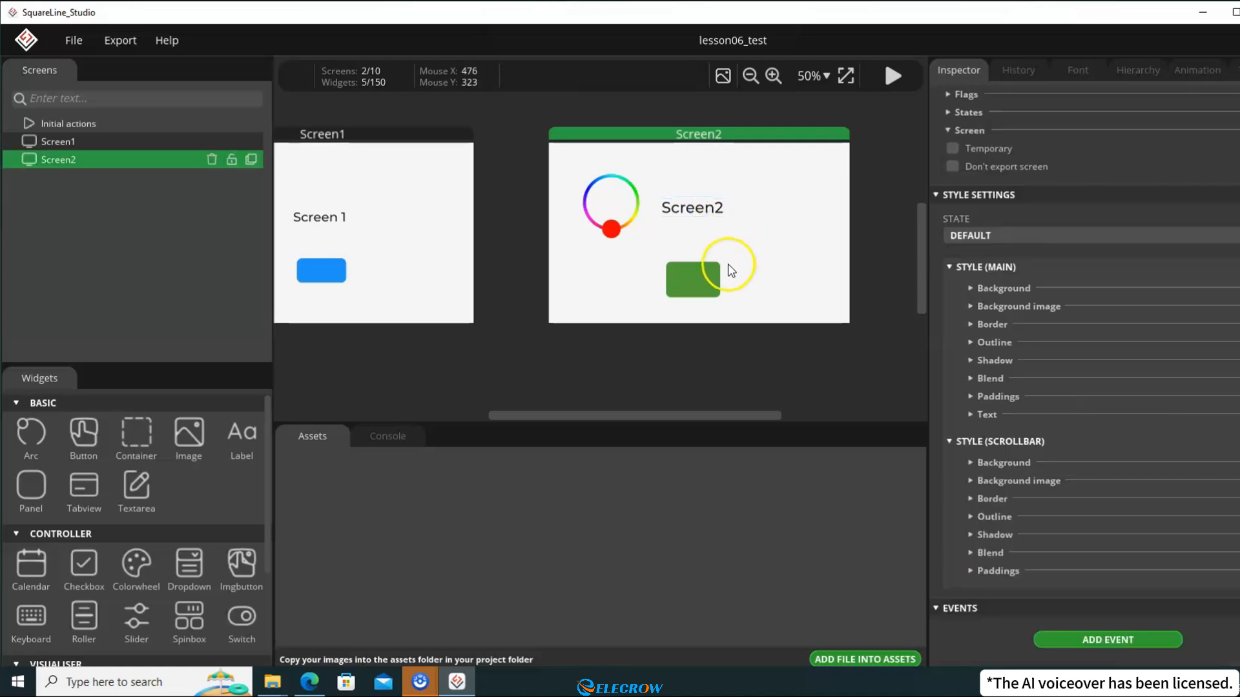
- Set the text font of the "Screen 1" label on Screen1 to montserrat 40
drag(572, 415, 503, 415)
click(494, 209)
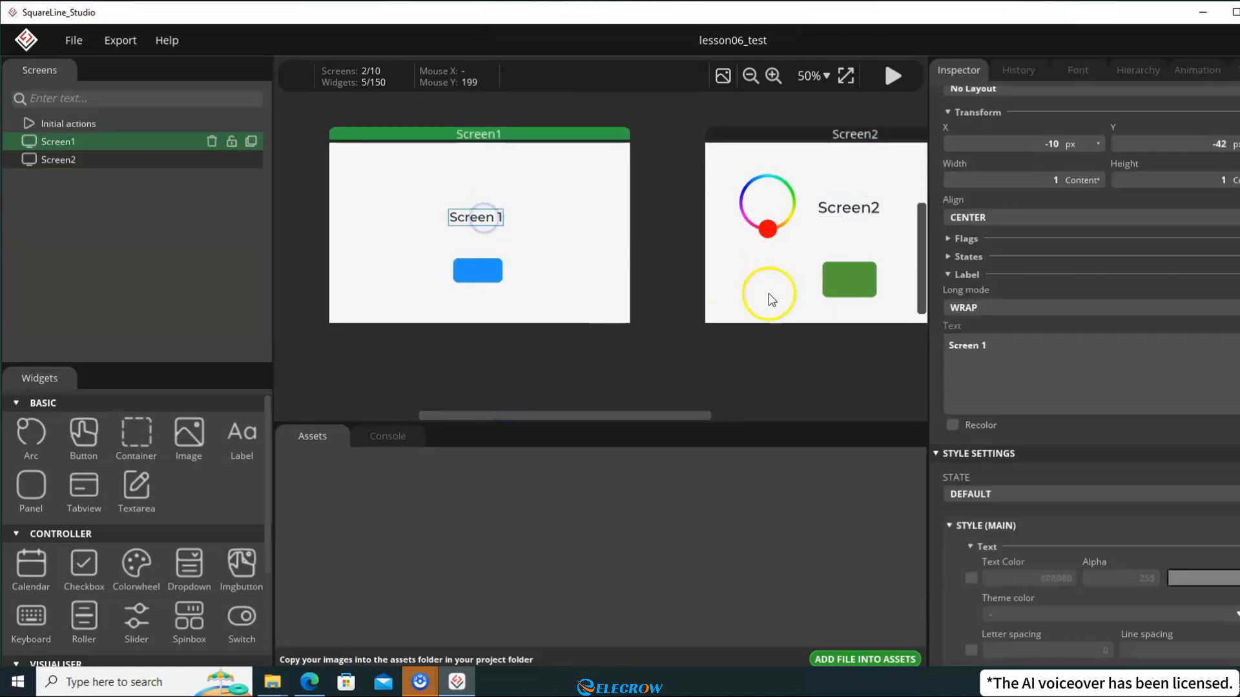
scroll(1014, 460, down, 5)
click(1024, 559)
scroll(1059, 516, down, 4)
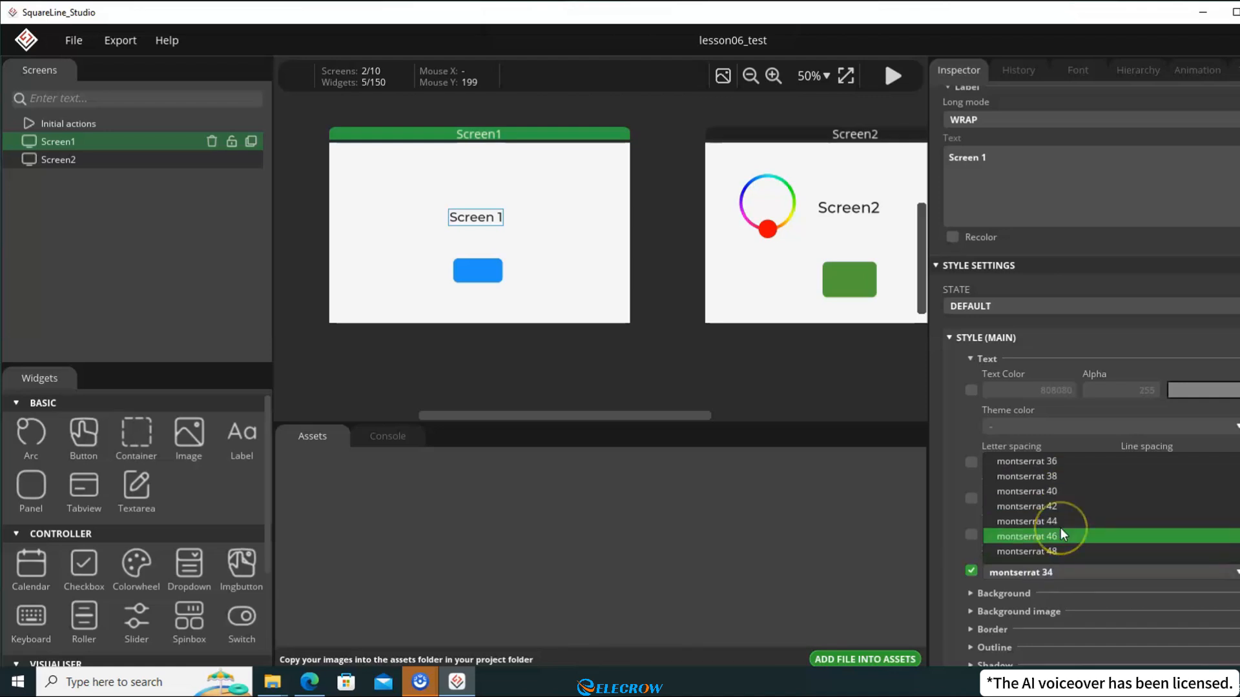
click(1049, 493)
click(568, 268)
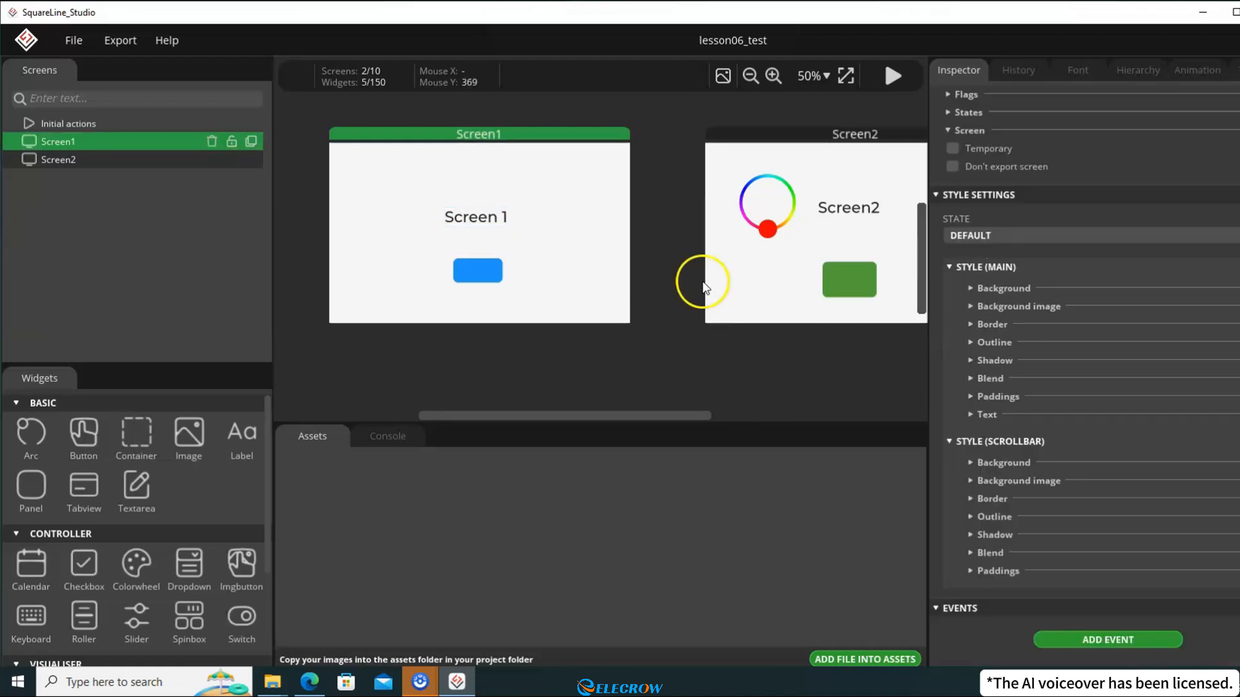
- Fit both screens in view, preview Screen1 in play mode, and test its blue button before ending the preview
scroll(736, 292, down, 2)
scroll(737, 297, up, 1)
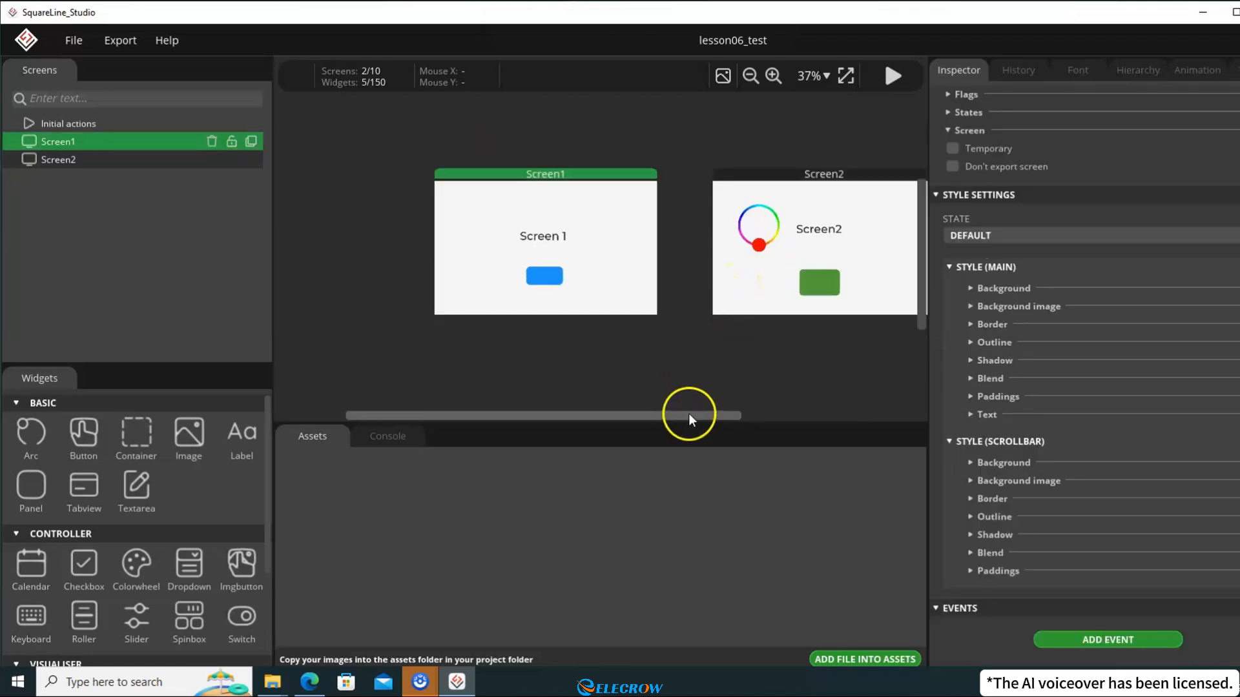
drag(688, 414, 734, 417)
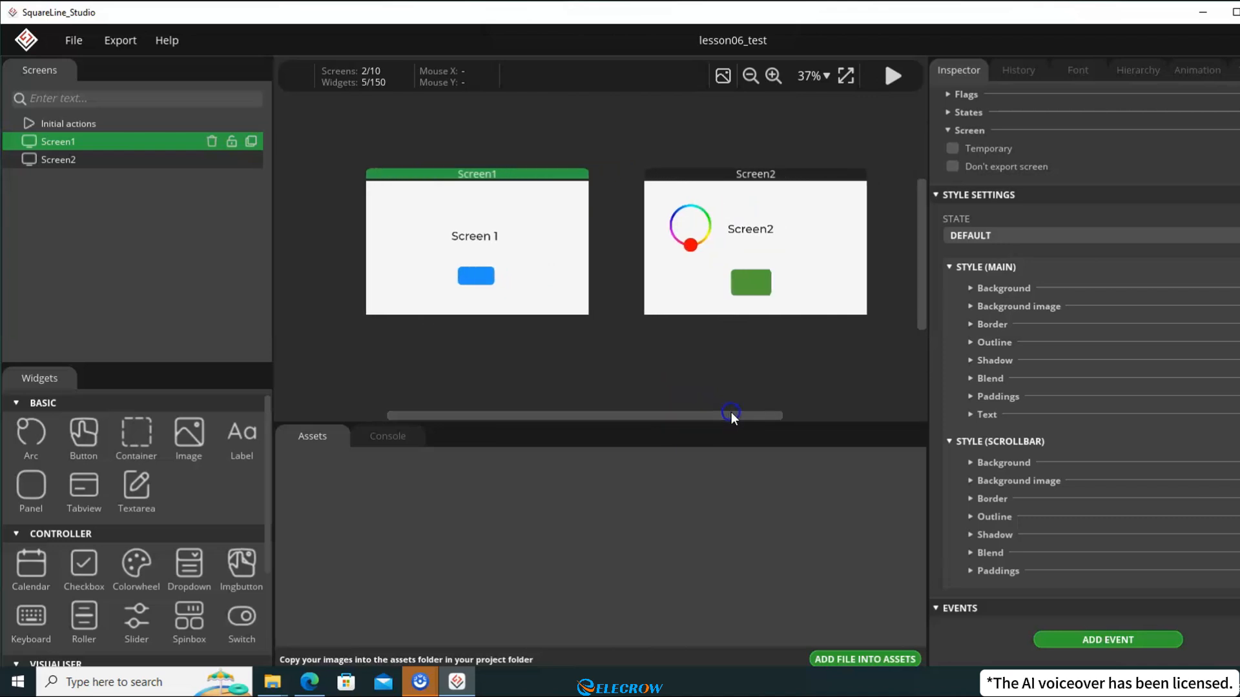
click(852, 106)
click(889, 75)
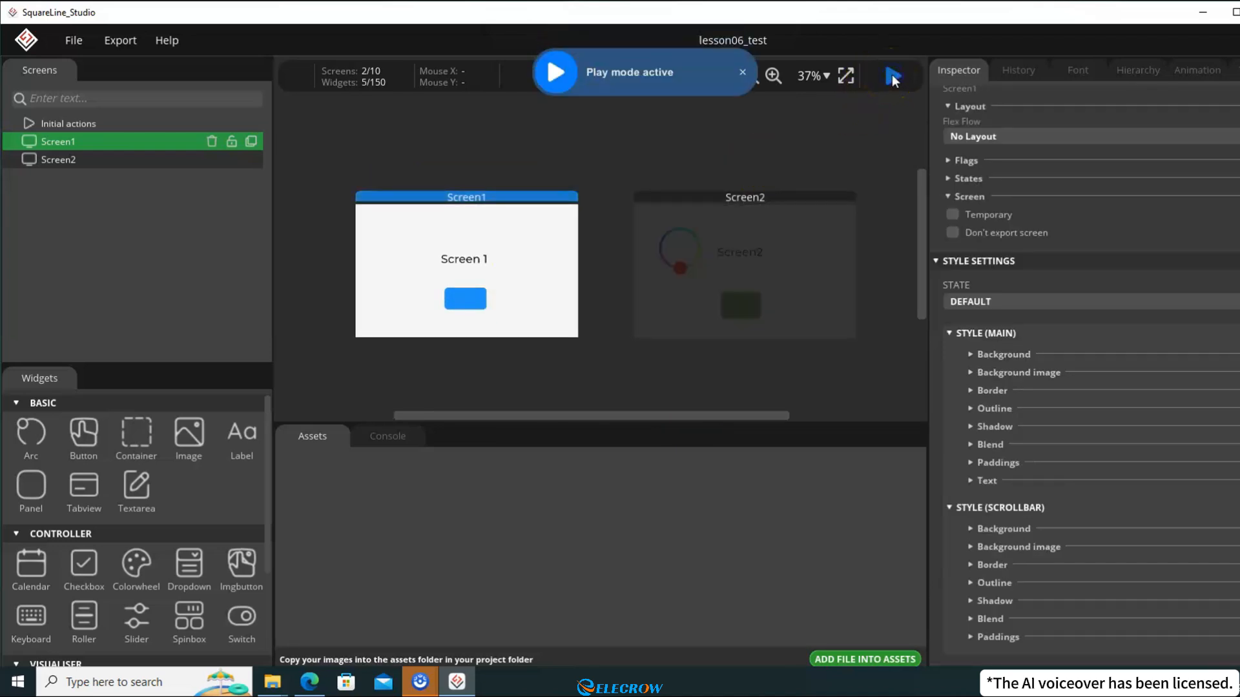
click(471, 303)
click(470, 303)
click(743, 72)
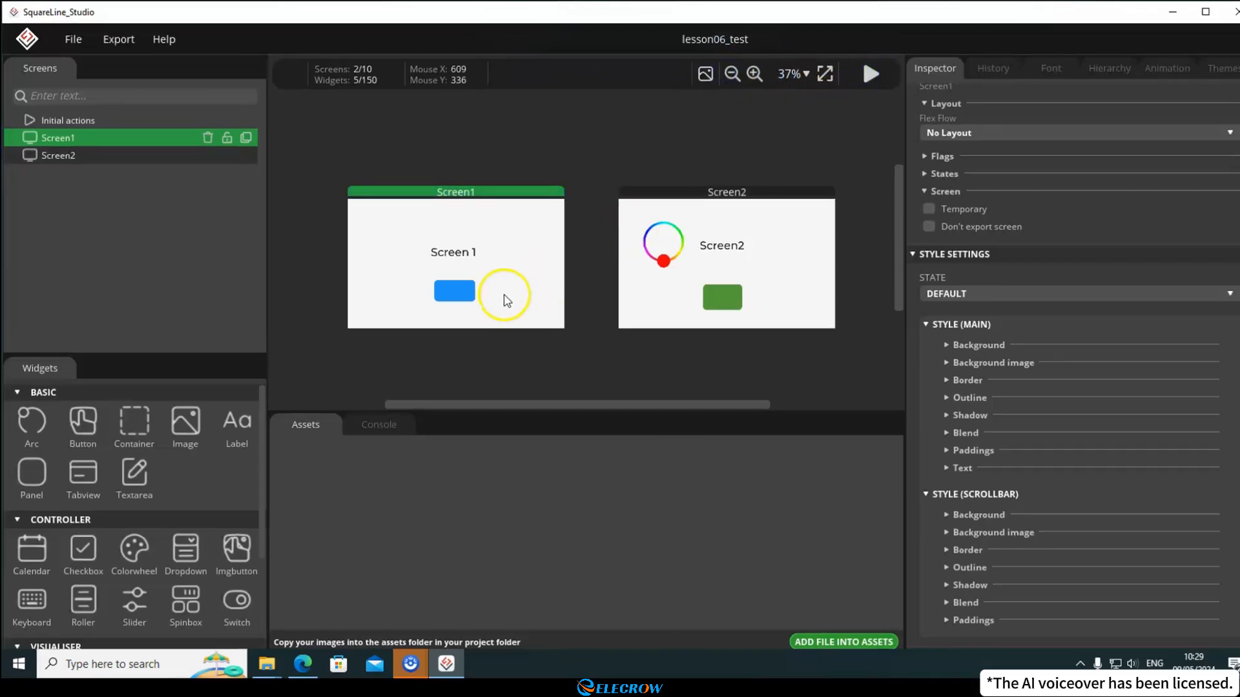
- Add an event to the blue button on Screen1 with the RELEASED trigger
click(464, 296)
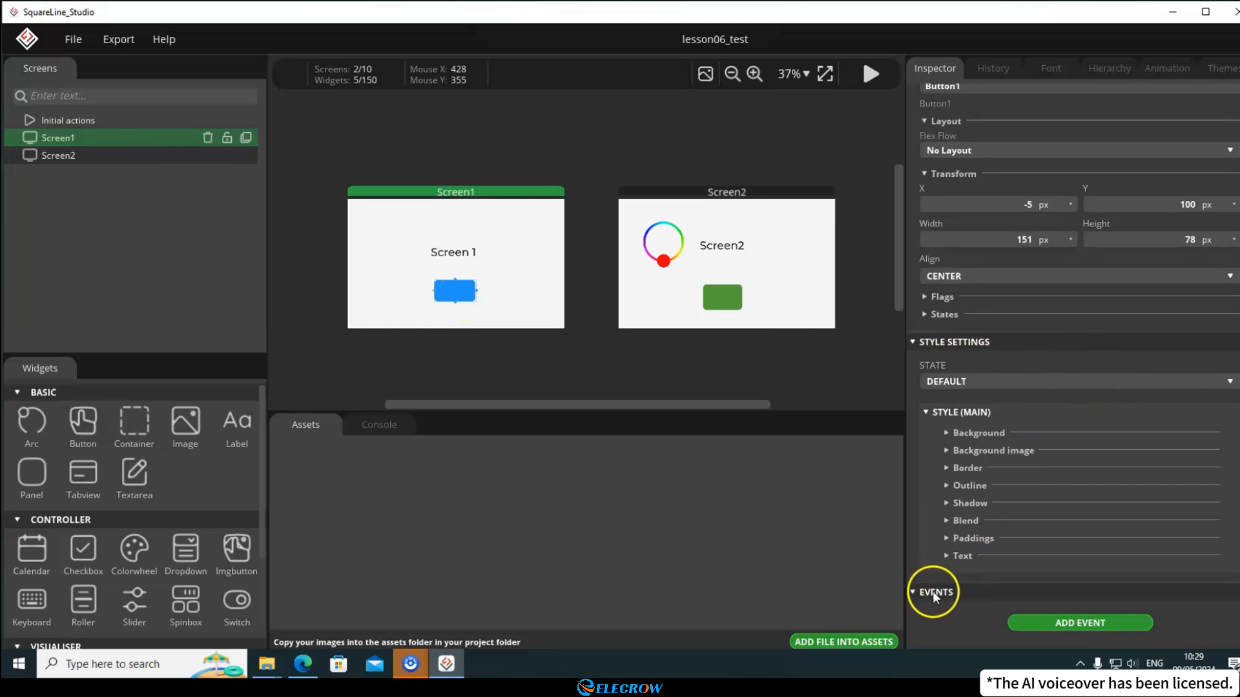
click(1095, 622)
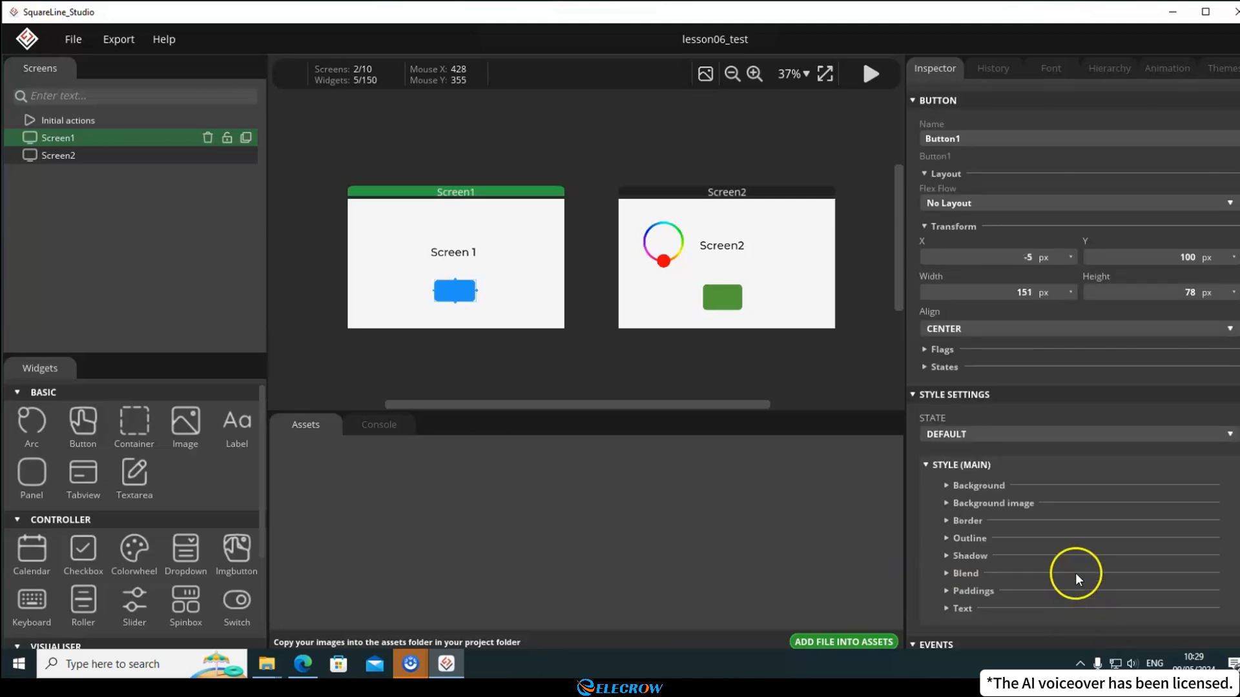
scroll(1060, 509, down, 3)
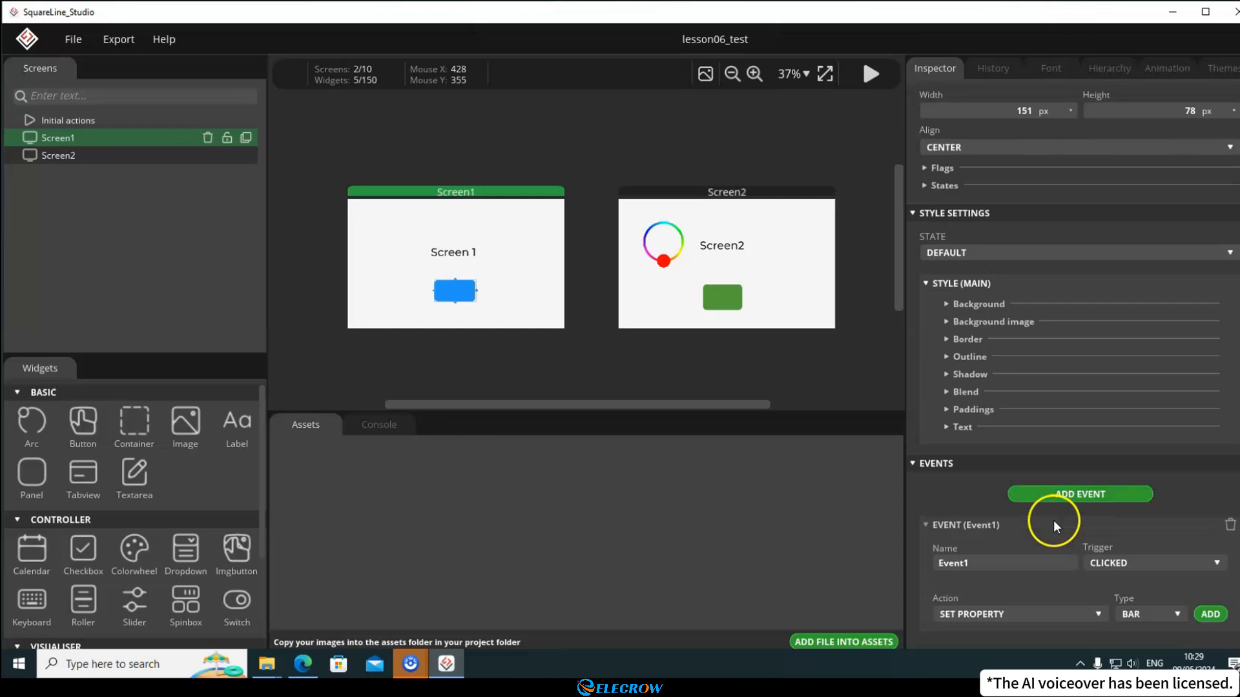
click(1145, 563)
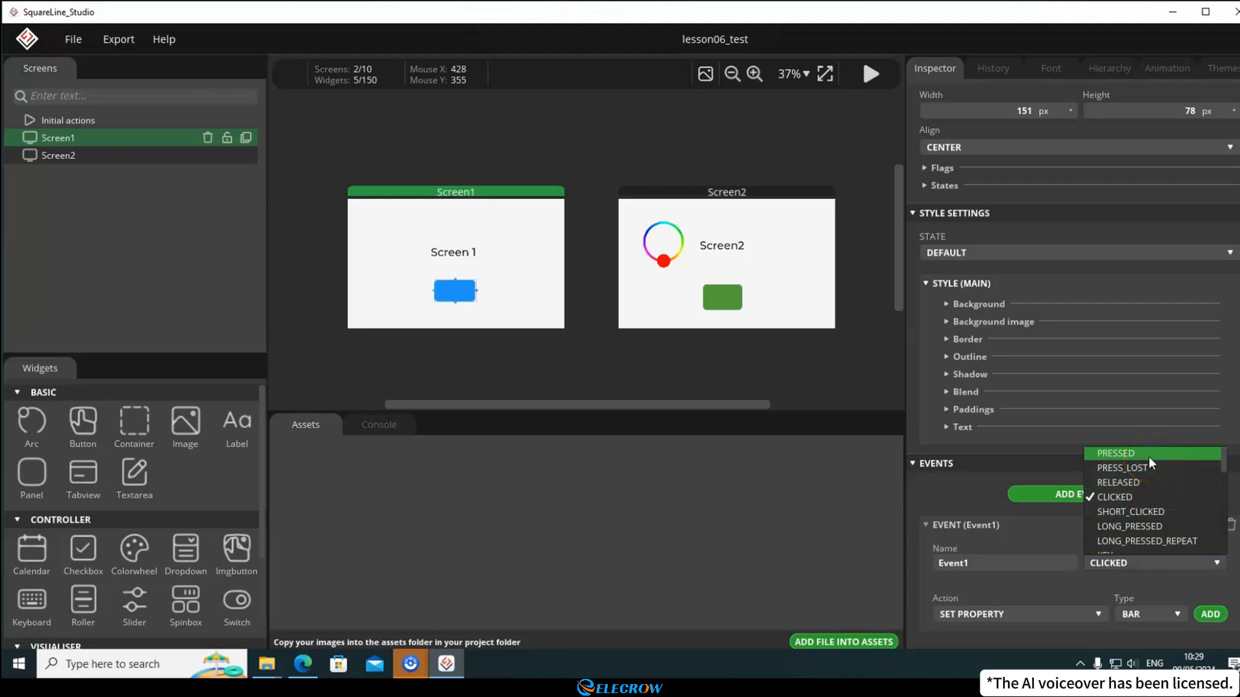
click(1134, 486)
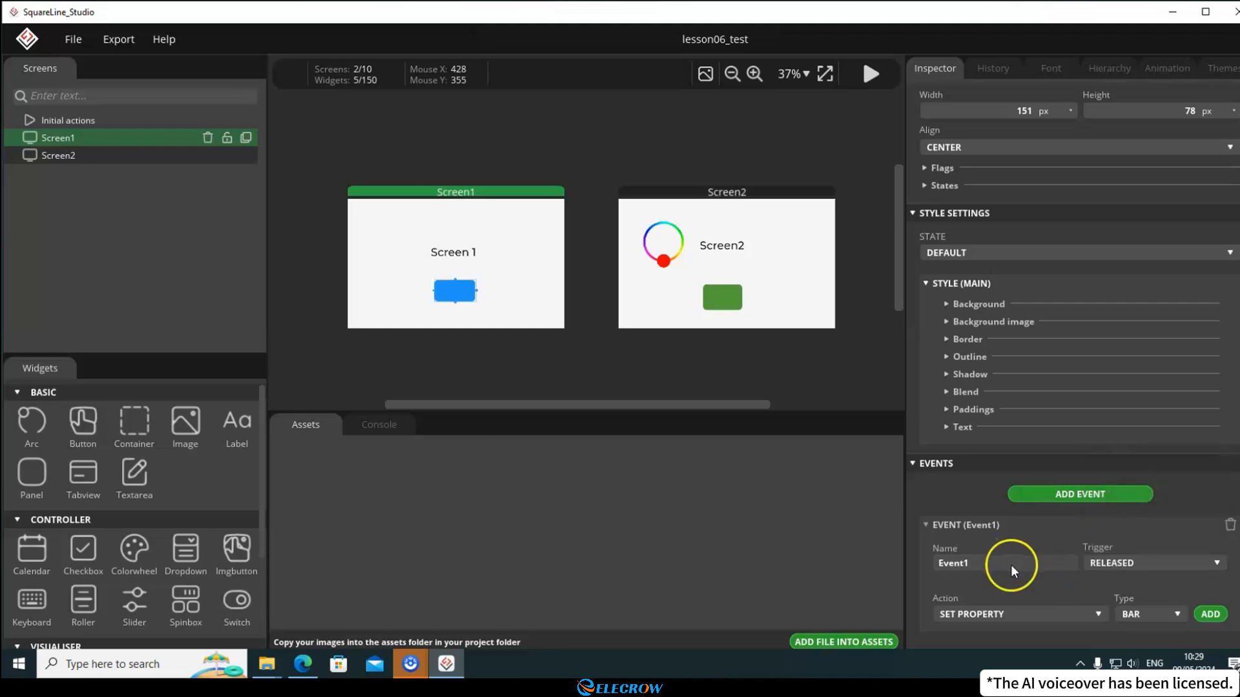
- Add a CHANGE SCREEN action to the blue button's event that goes to Screen2 with the FADE ON mode
click(1036, 614)
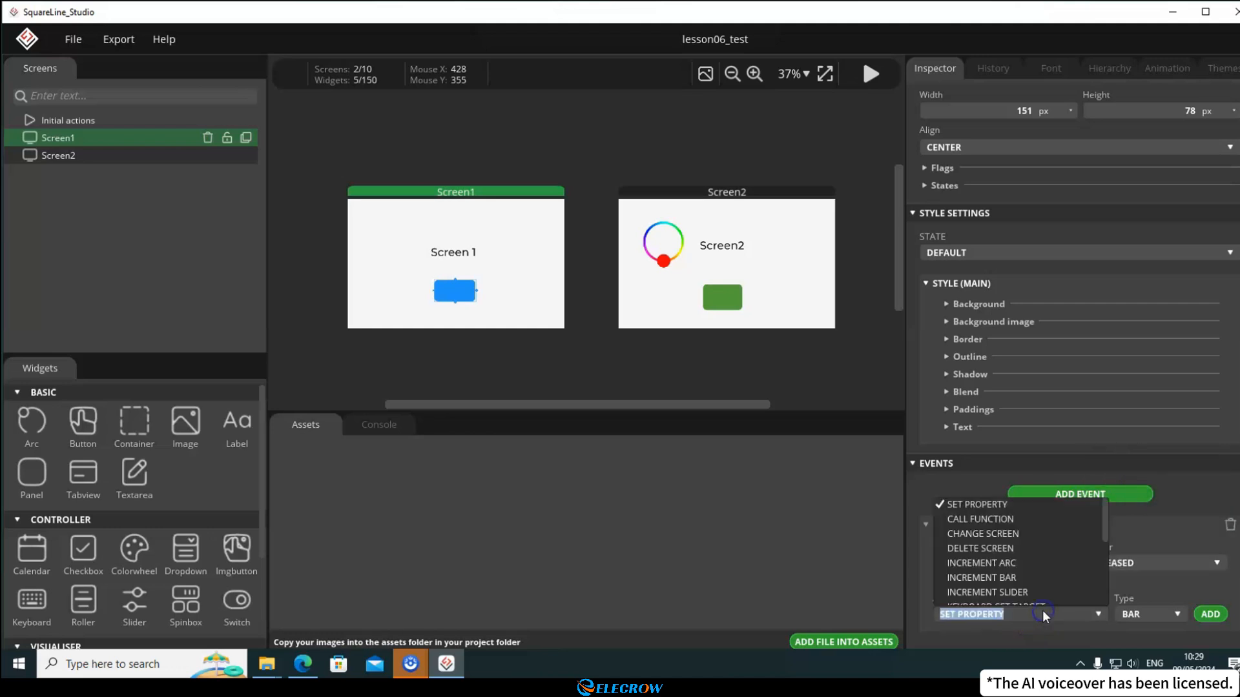
click(1030, 541)
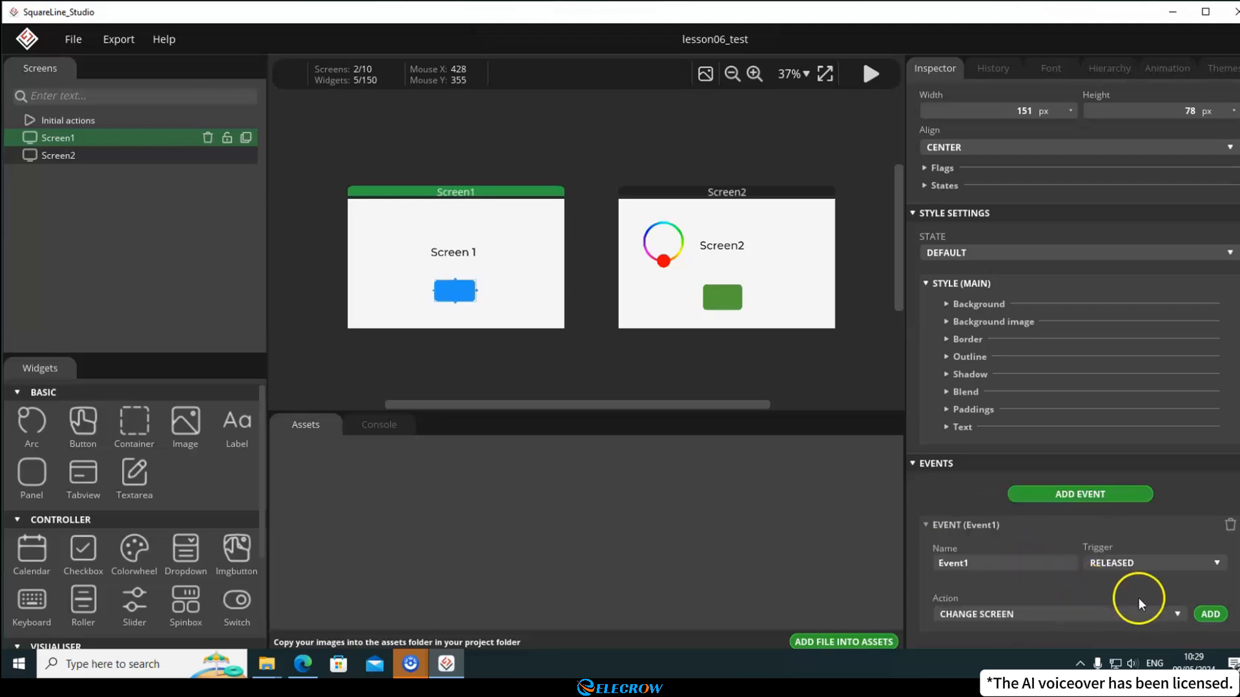
click(1209, 613)
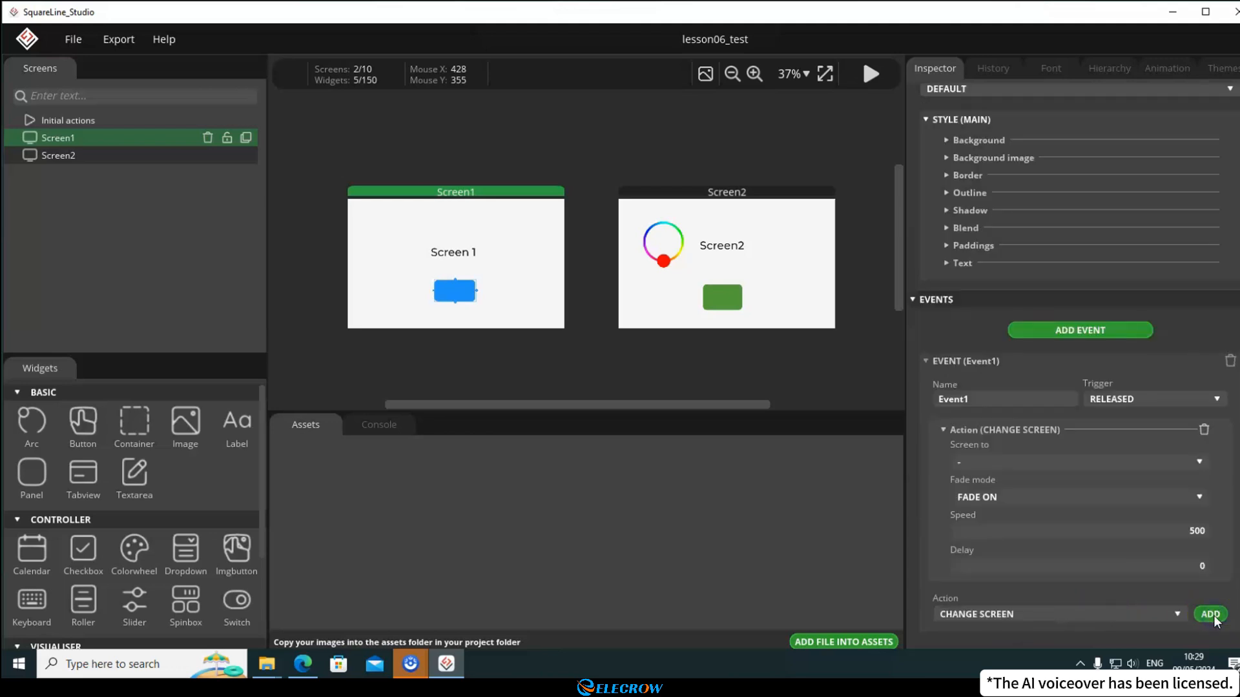
click(1008, 461)
click(998, 506)
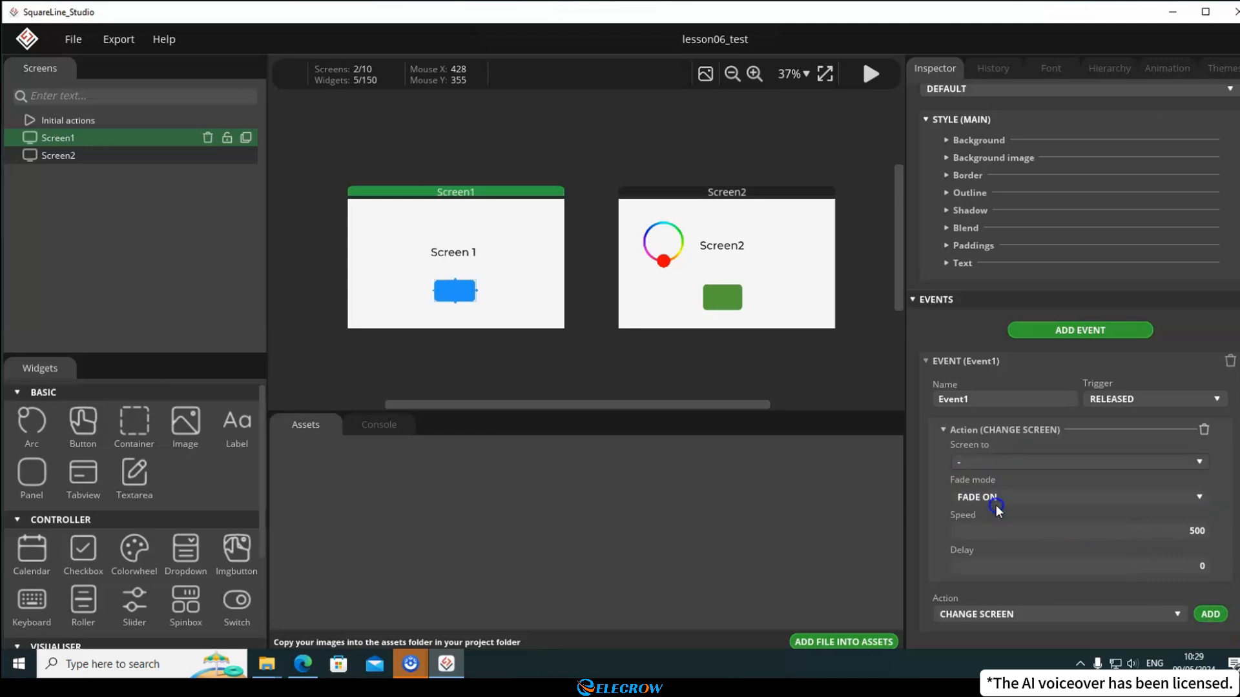
click(1020, 497)
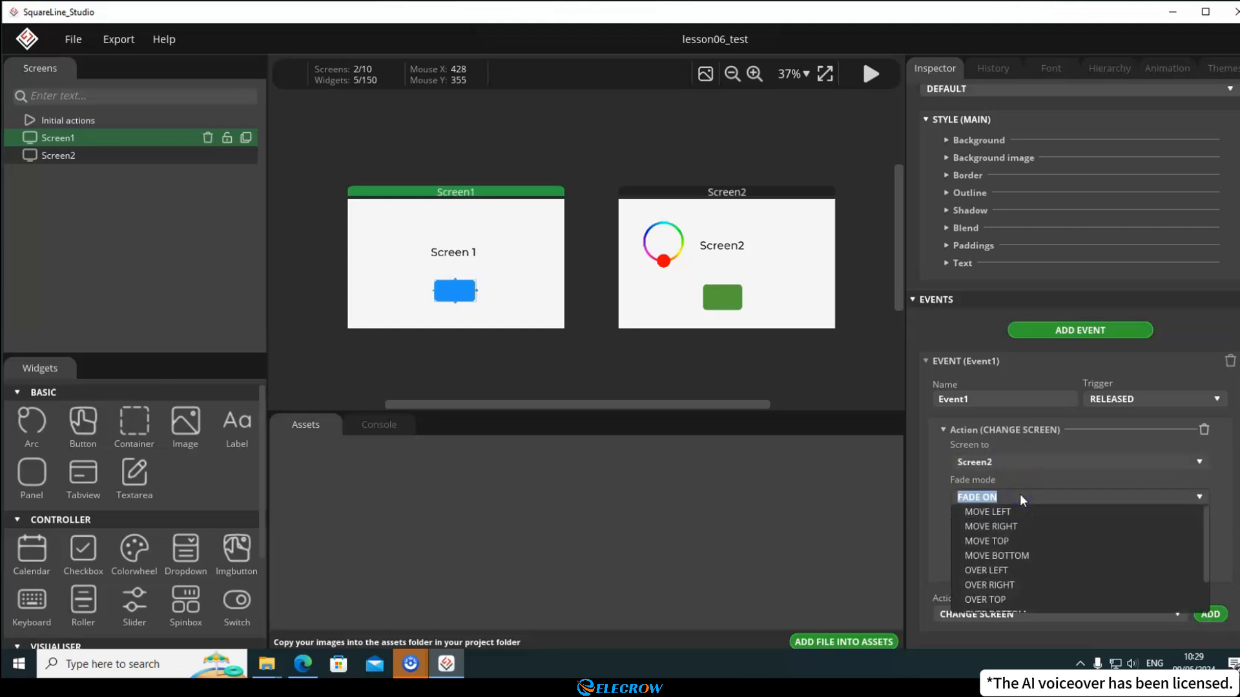
click(1022, 497)
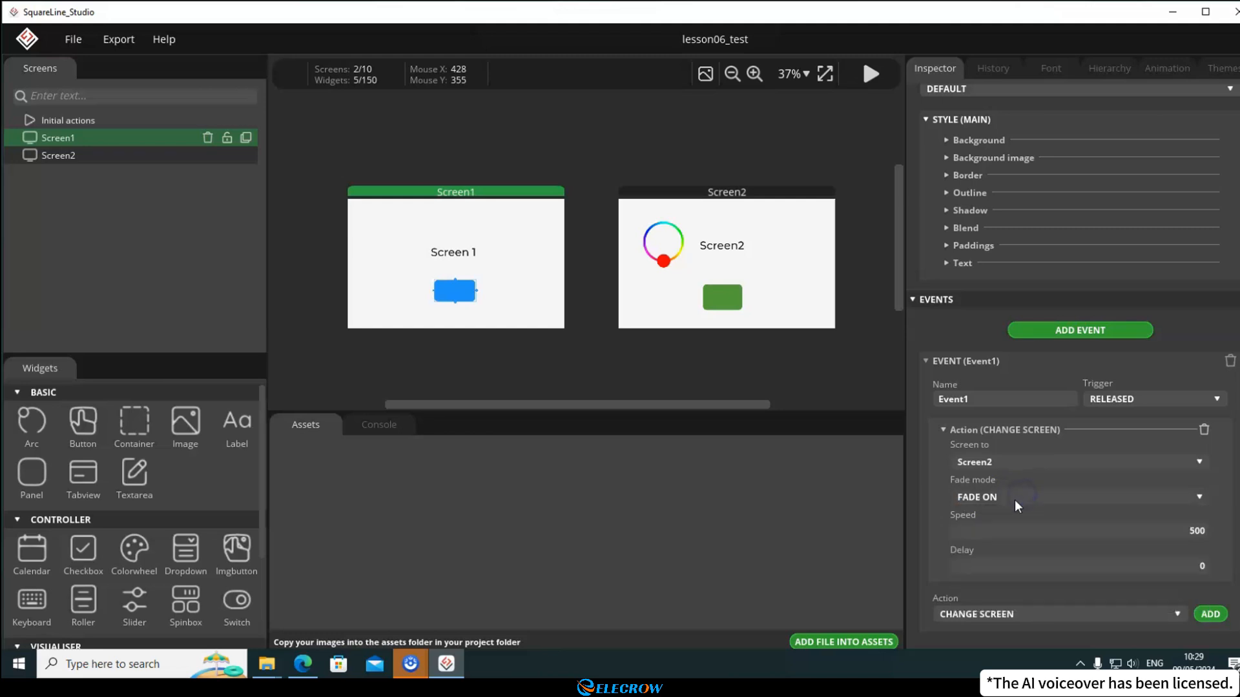
- Add a DELETE SCREEN action for Screen1 to the blue button's event
click(1011, 616)
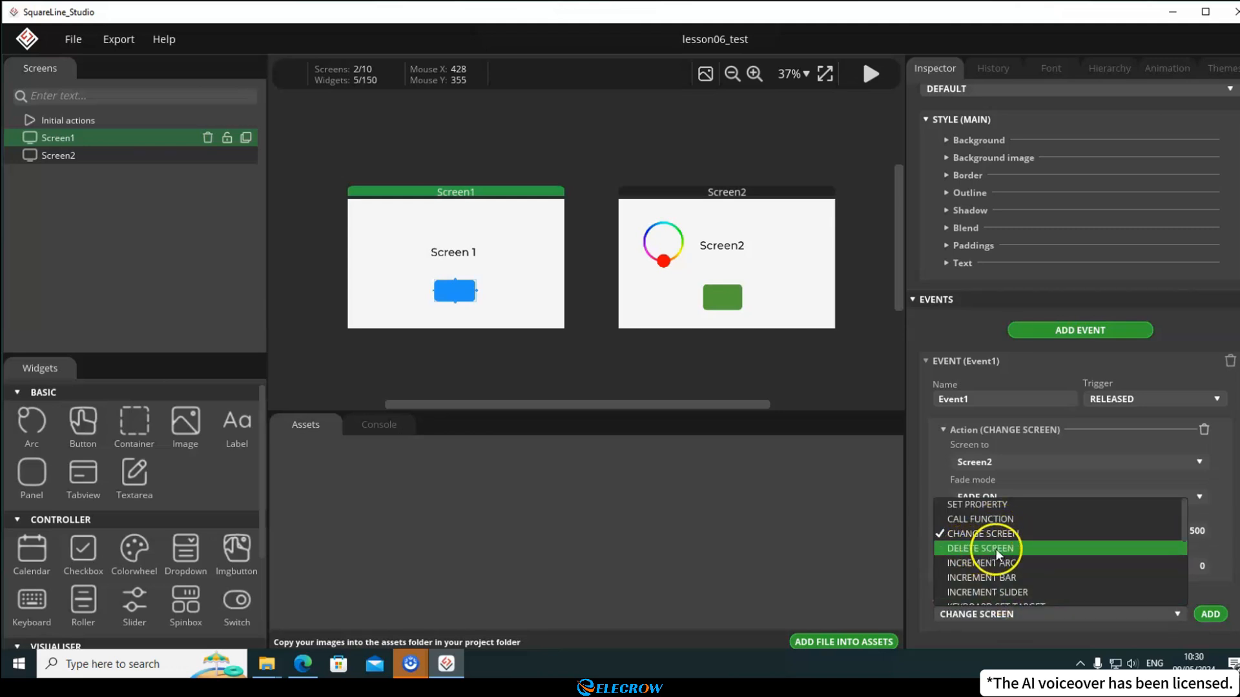
click(1011, 549)
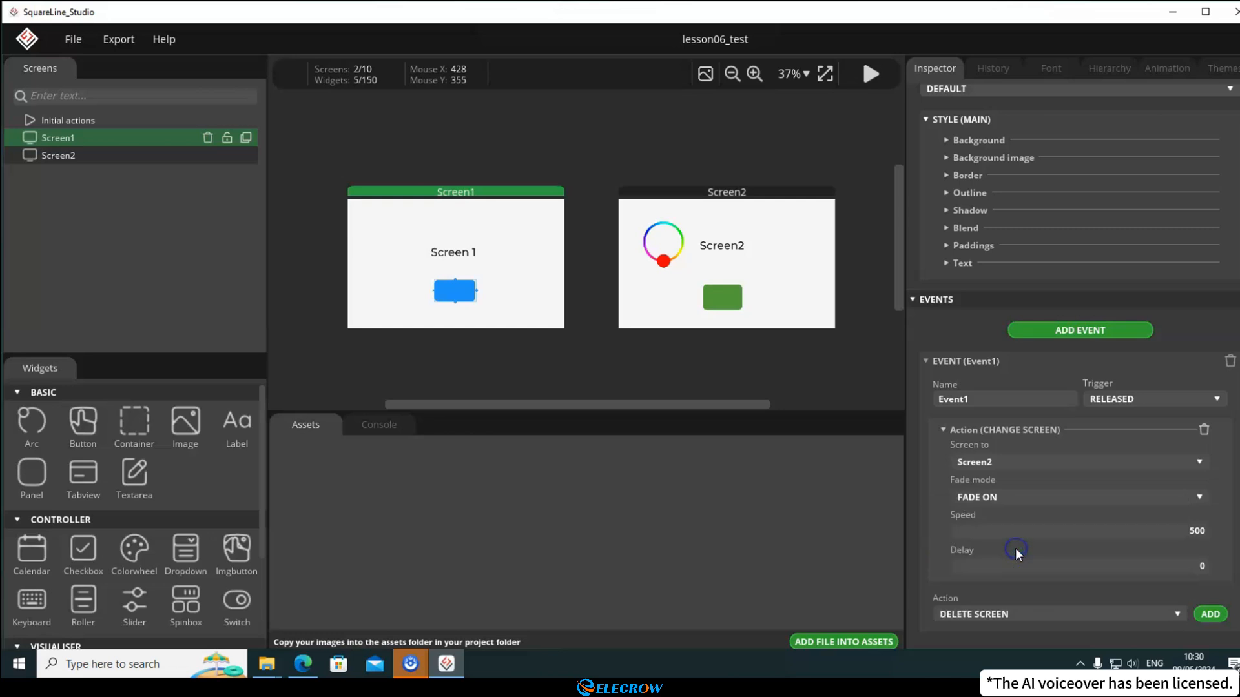
click(1209, 614)
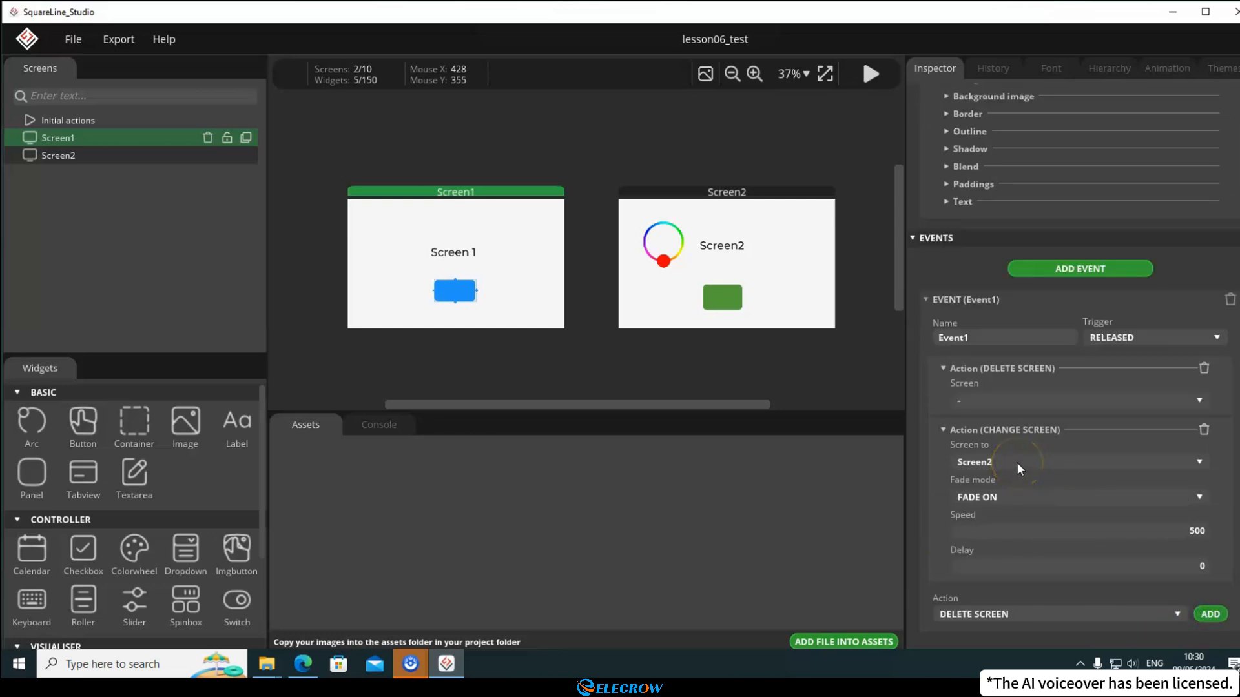
click(993, 401)
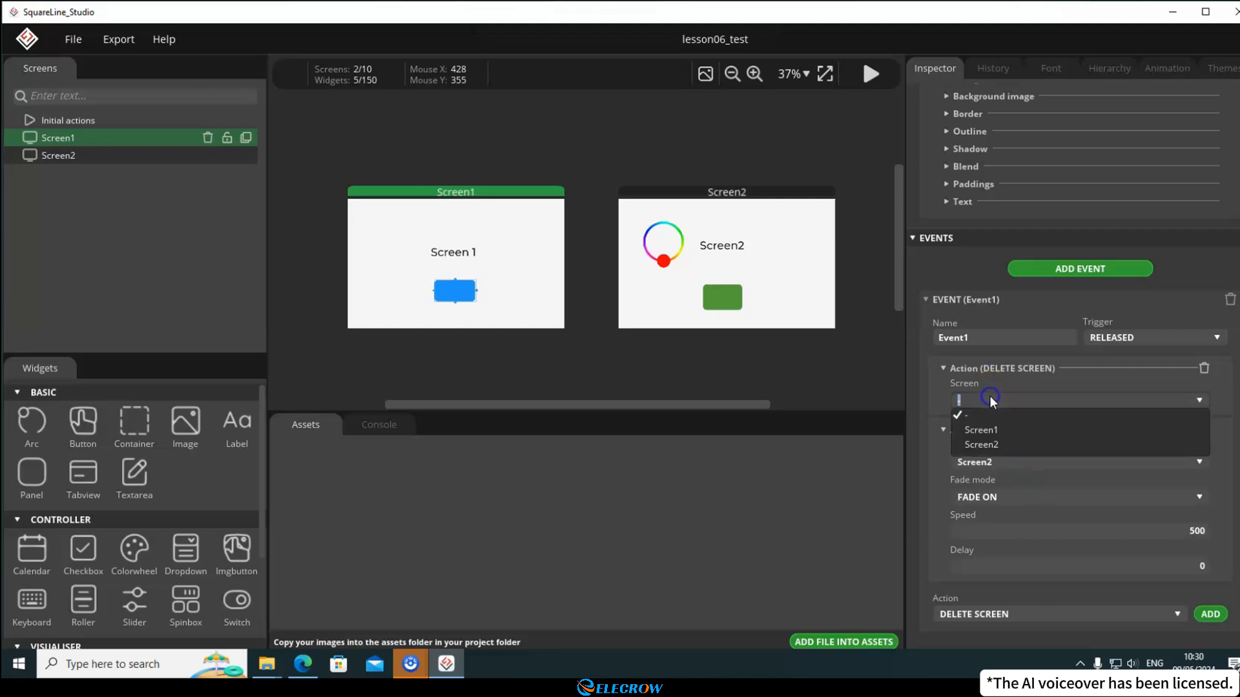
click(989, 431)
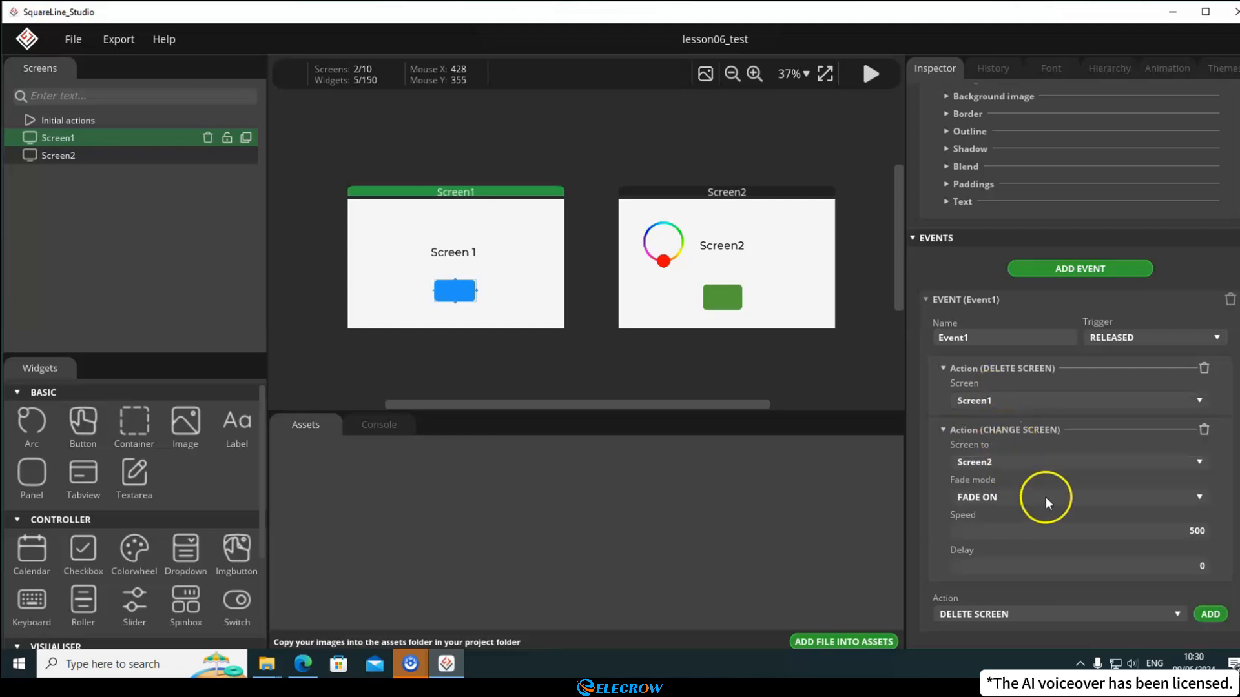
- Add an event to the green button on Screen2 with the RELEASED trigger
click(736, 304)
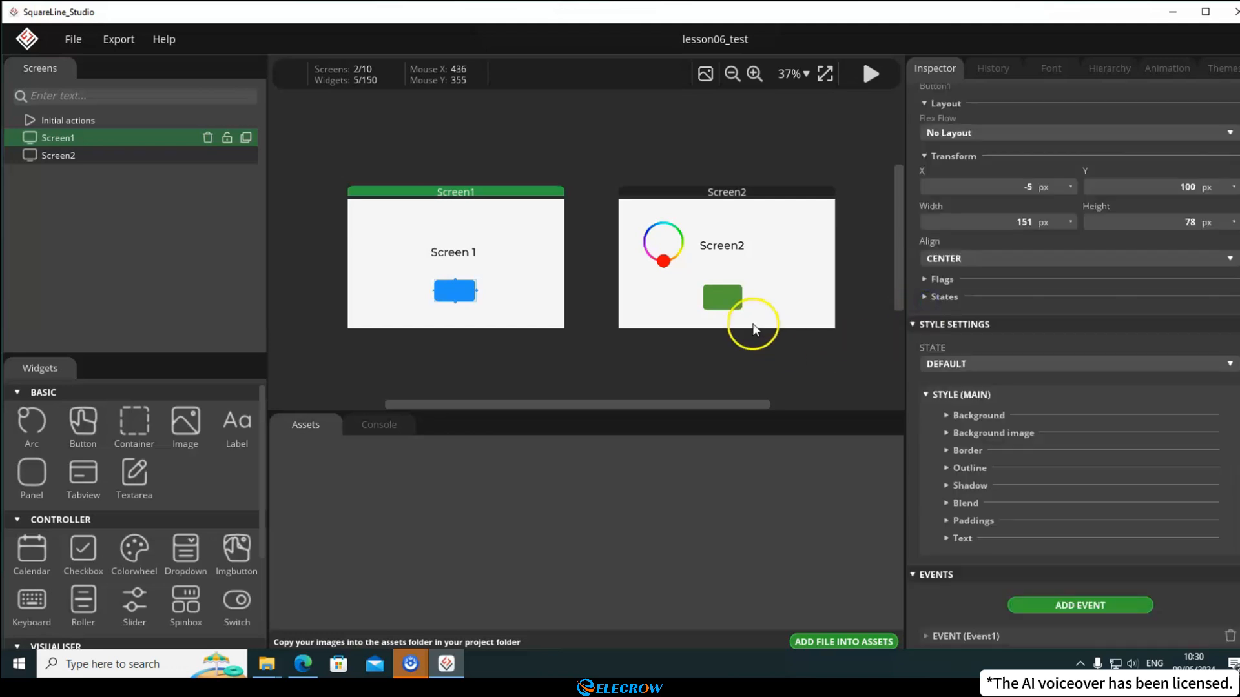
scroll(927, 324, down, 4)
scroll(1069, 494, up, 1)
scroll(1069, 494, down, 3)
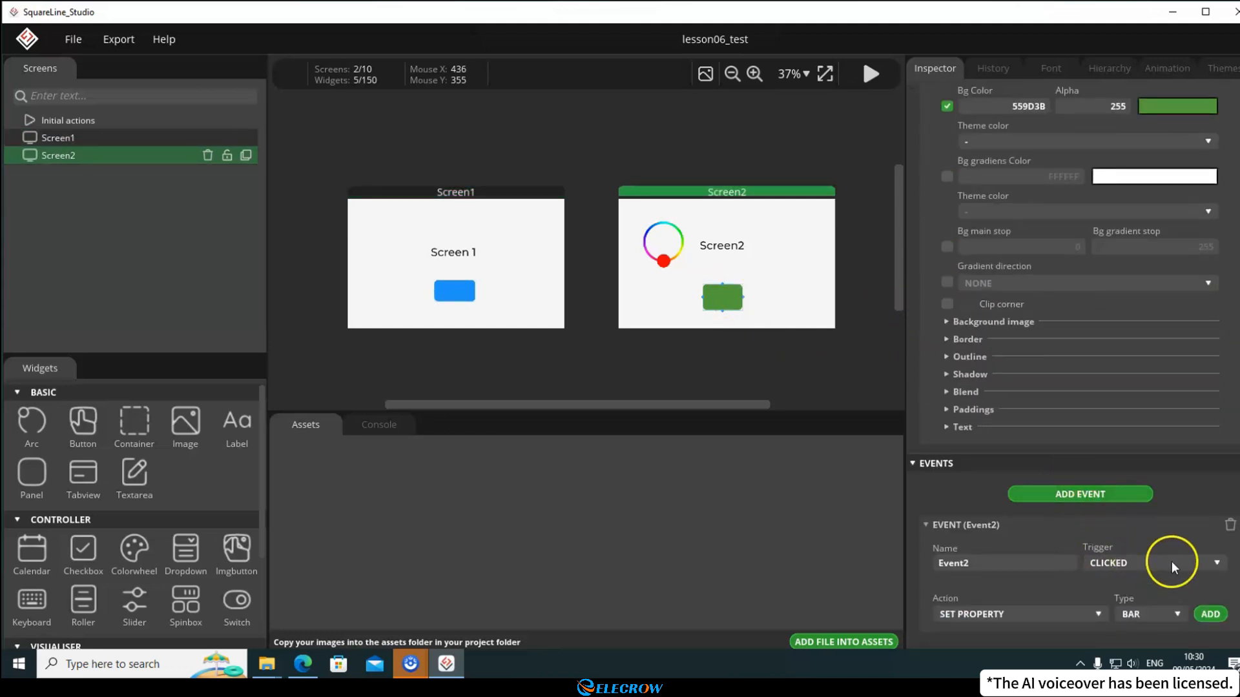
click(1162, 562)
click(1143, 476)
- Add a CHANGE SCREEN action to the green button's event that goes to Screen1
click(1095, 618)
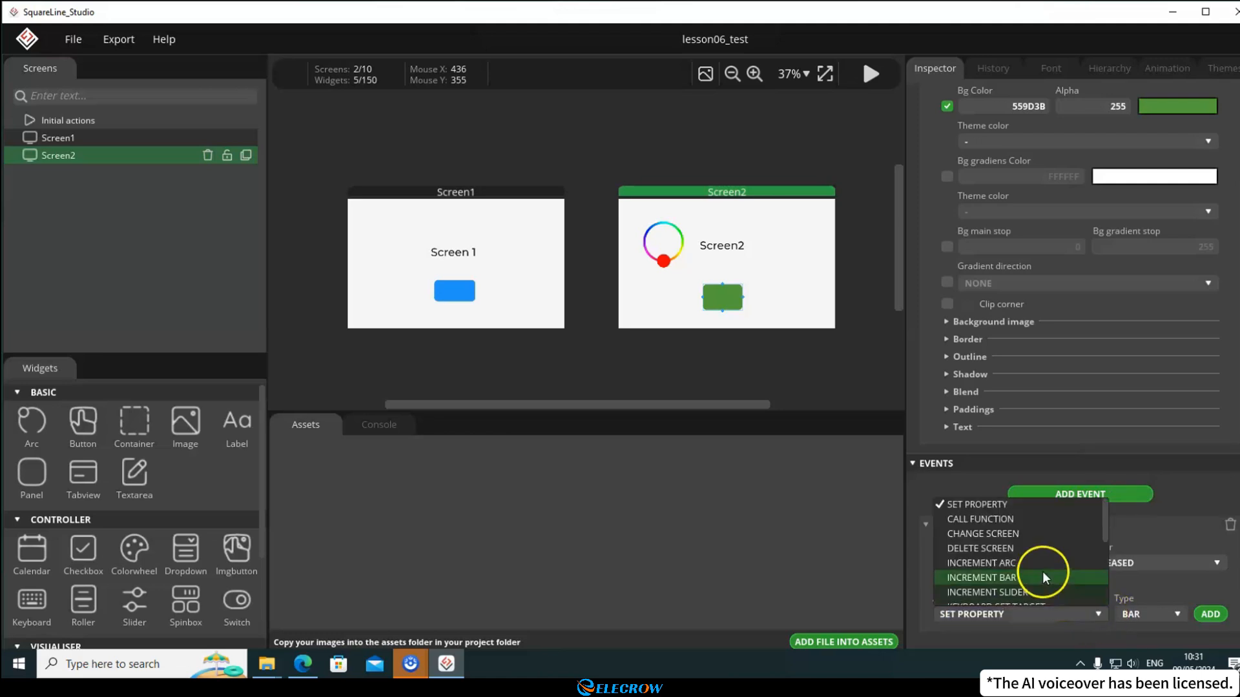
click(1004, 544)
click(1212, 615)
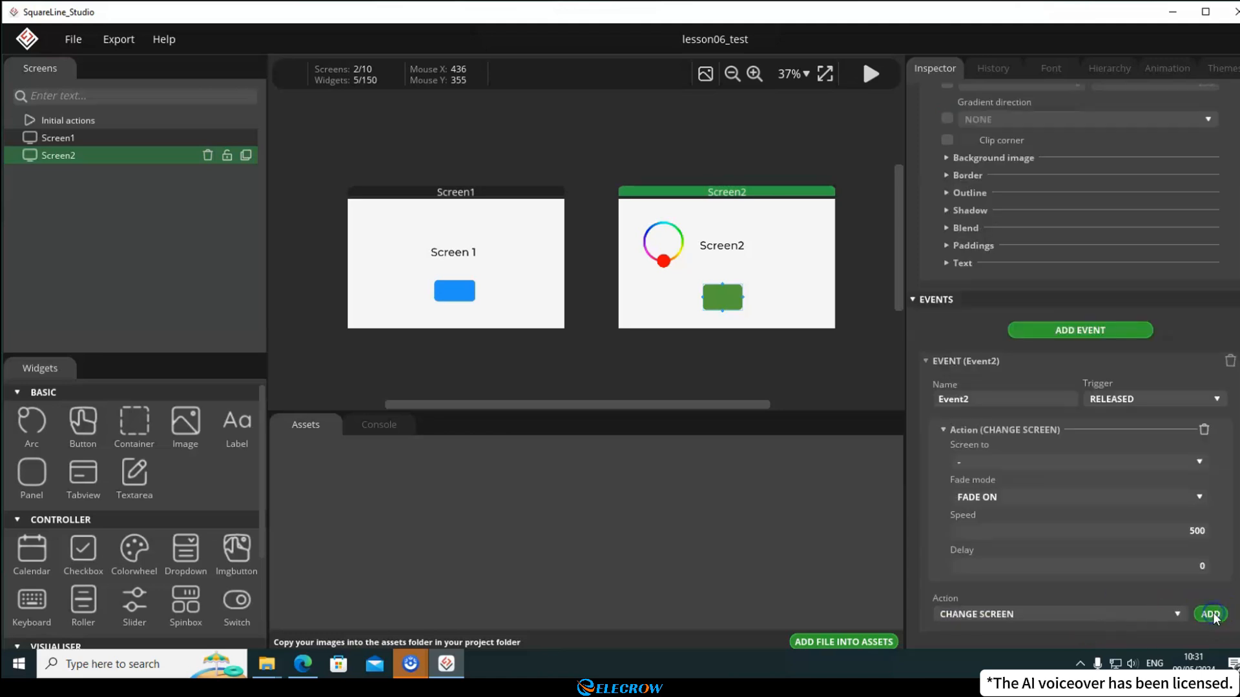
click(1052, 463)
click(998, 499)
- Add a DELETE SCREEN action for Screen2 to the green button's event and collapse the event
click(1112, 617)
click(1007, 549)
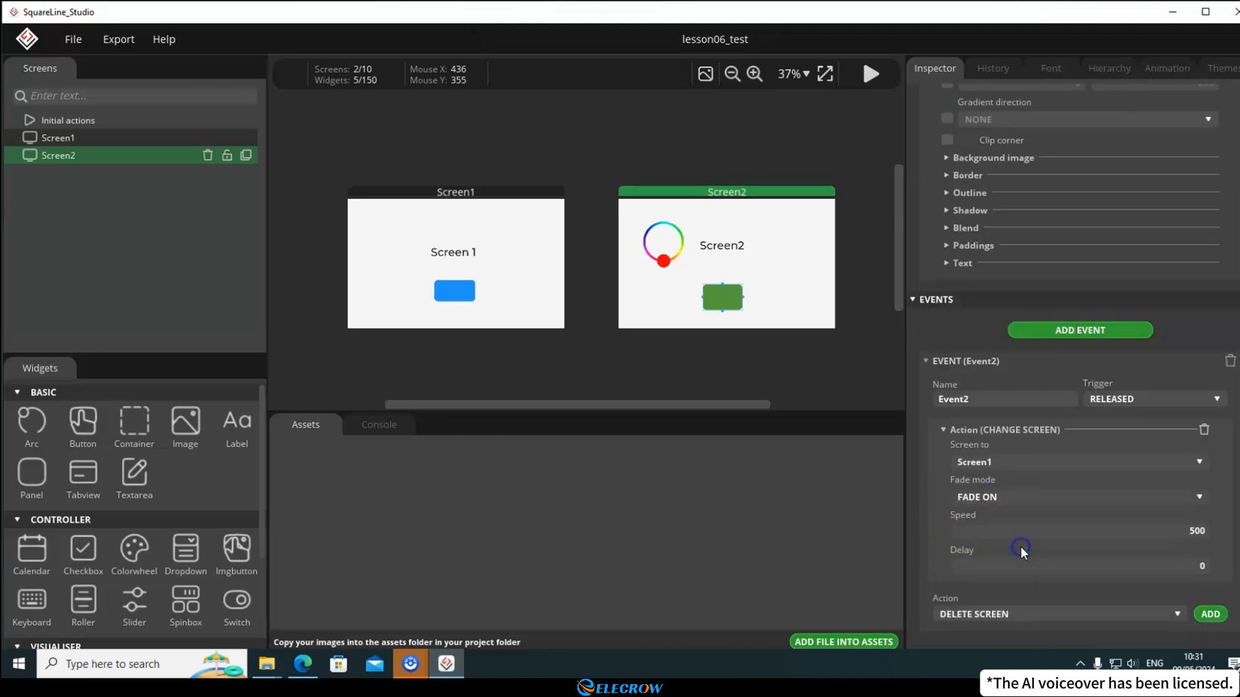
click(1209, 614)
click(1059, 401)
click(1007, 444)
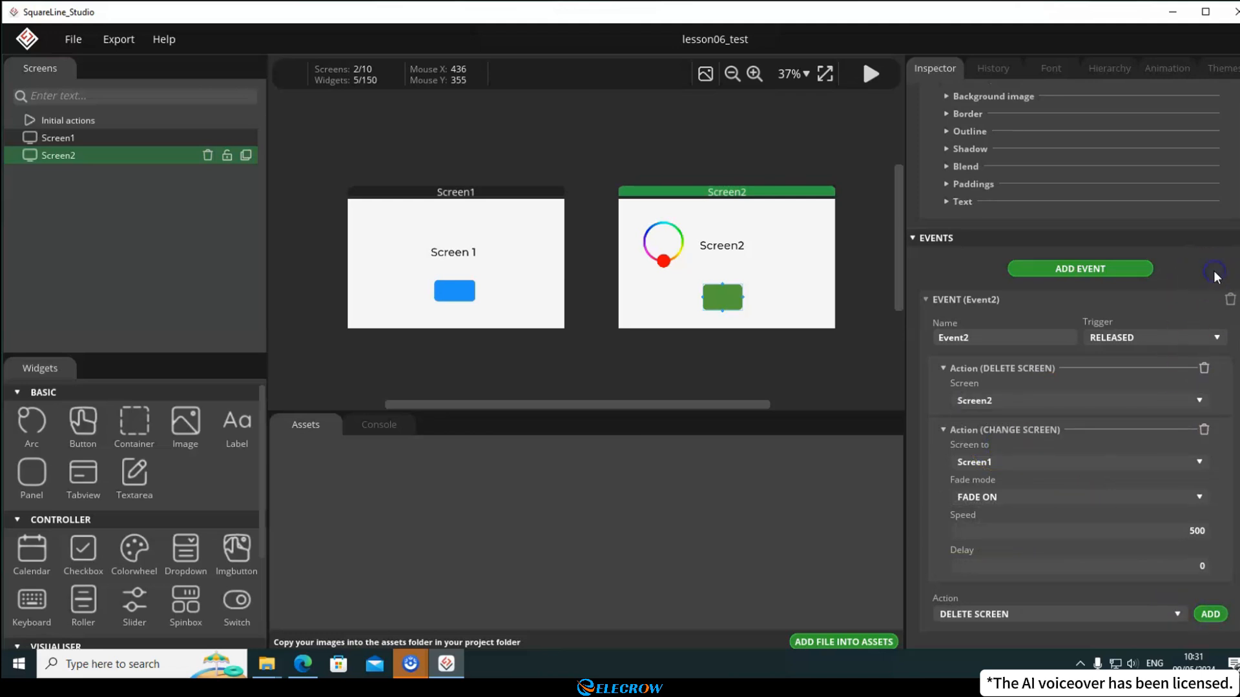
click(927, 300)
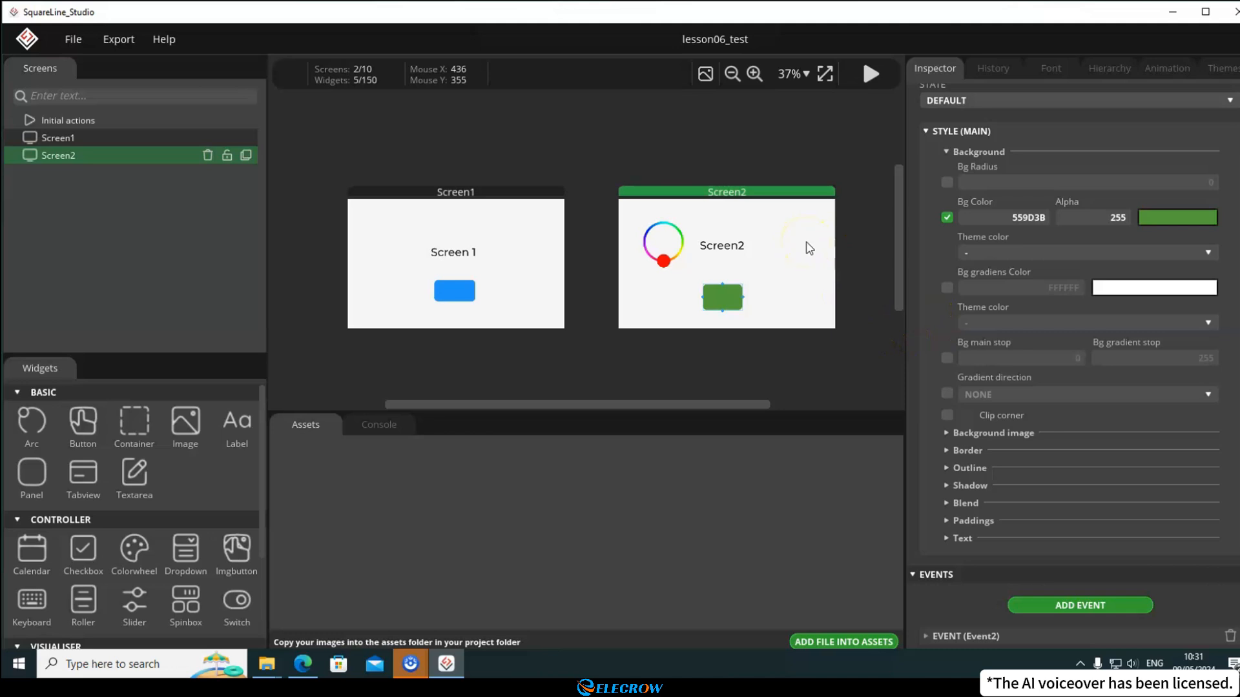
- Preview Screen2 in play mode and test switching between the two screens with their buttons
click(809, 245)
click(871, 74)
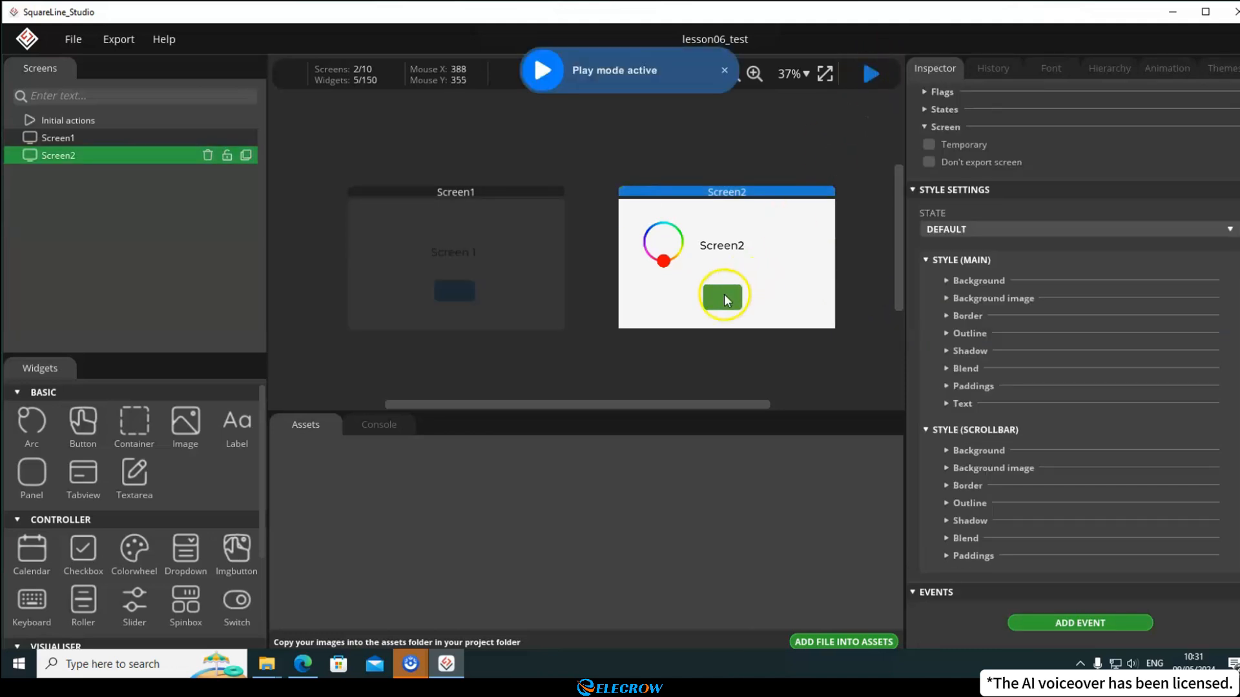
click(723, 293)
click(723, 293)
click(723, 296)
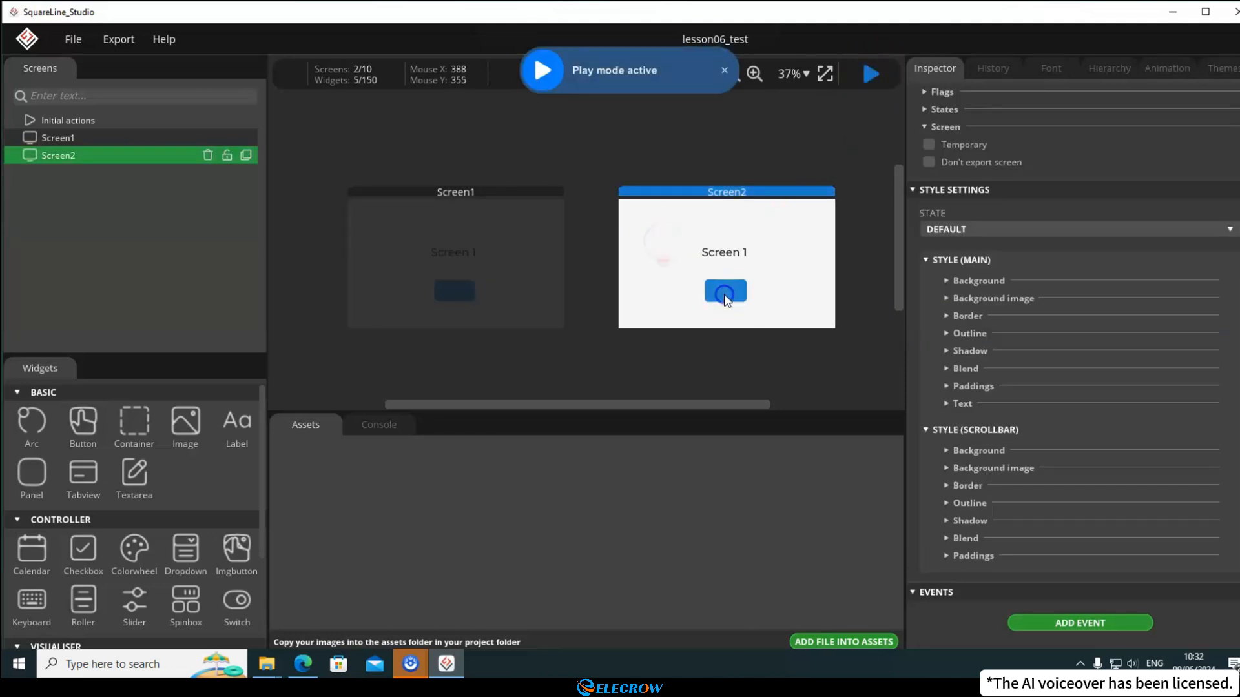
- Test the blue button once more in play mode and end the preview
click(722, 294)
click(725, 70)
click(870, 74)
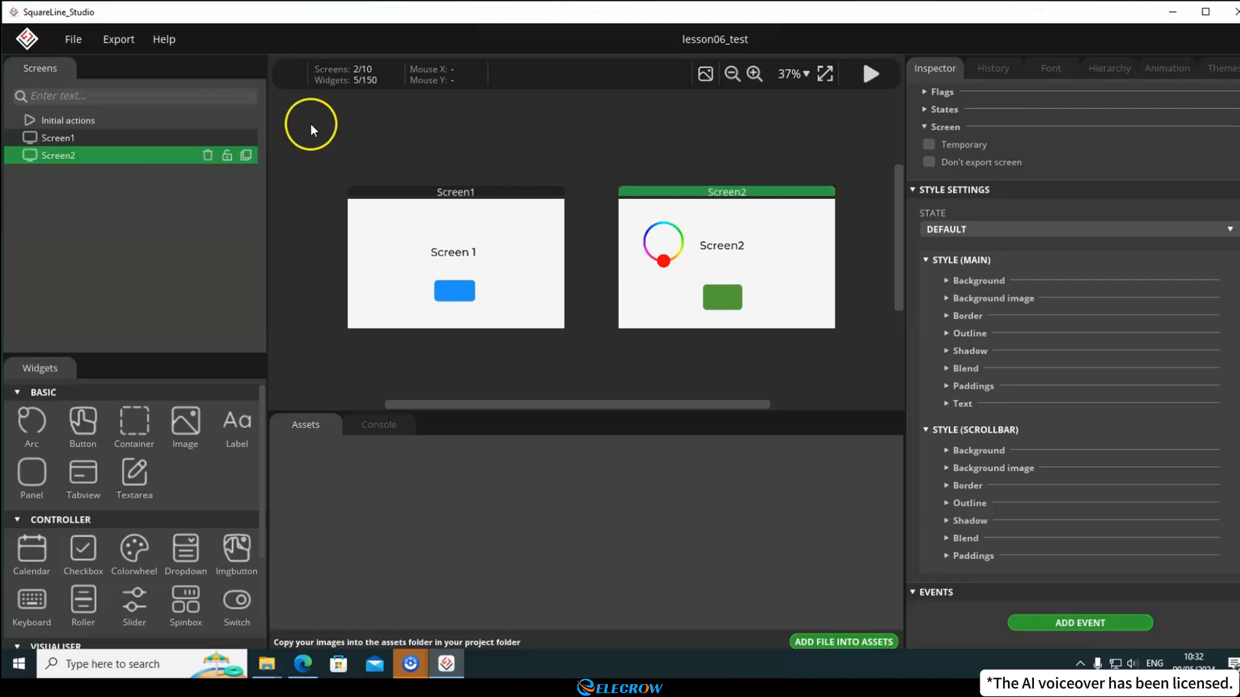
- Set the project export root in the project settings to the folder E:\squareline_proj\lesson06_test
click(73, 40)
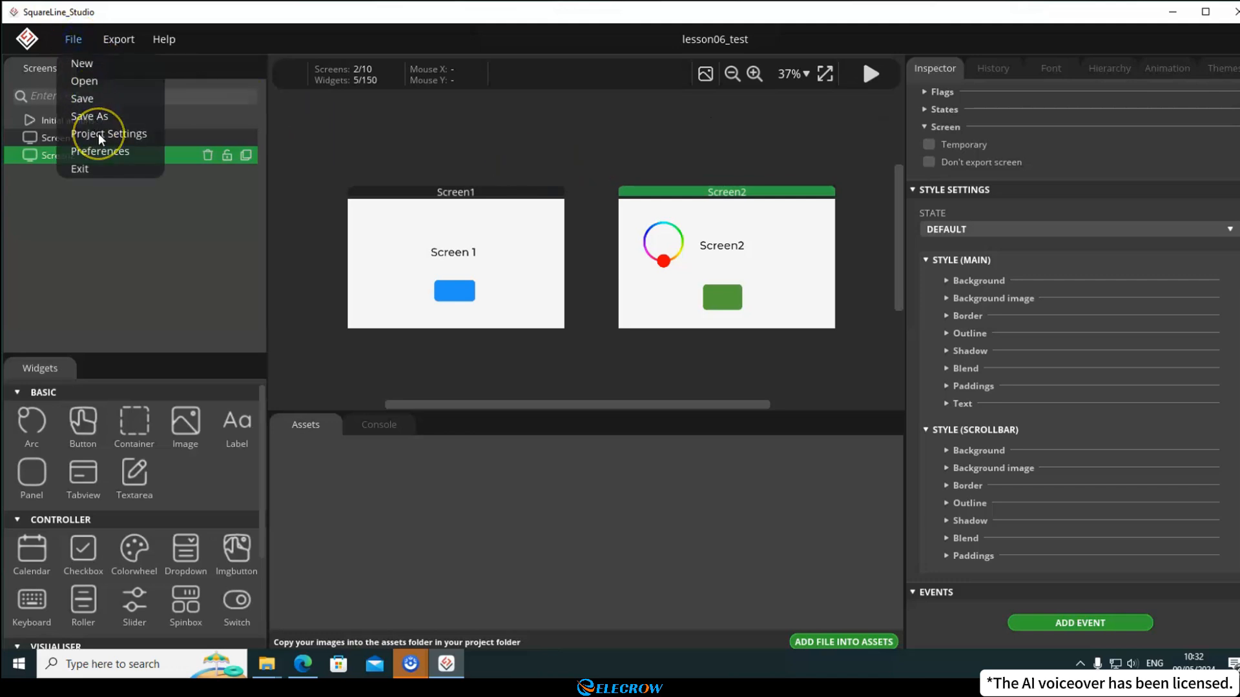
click(102, 134)
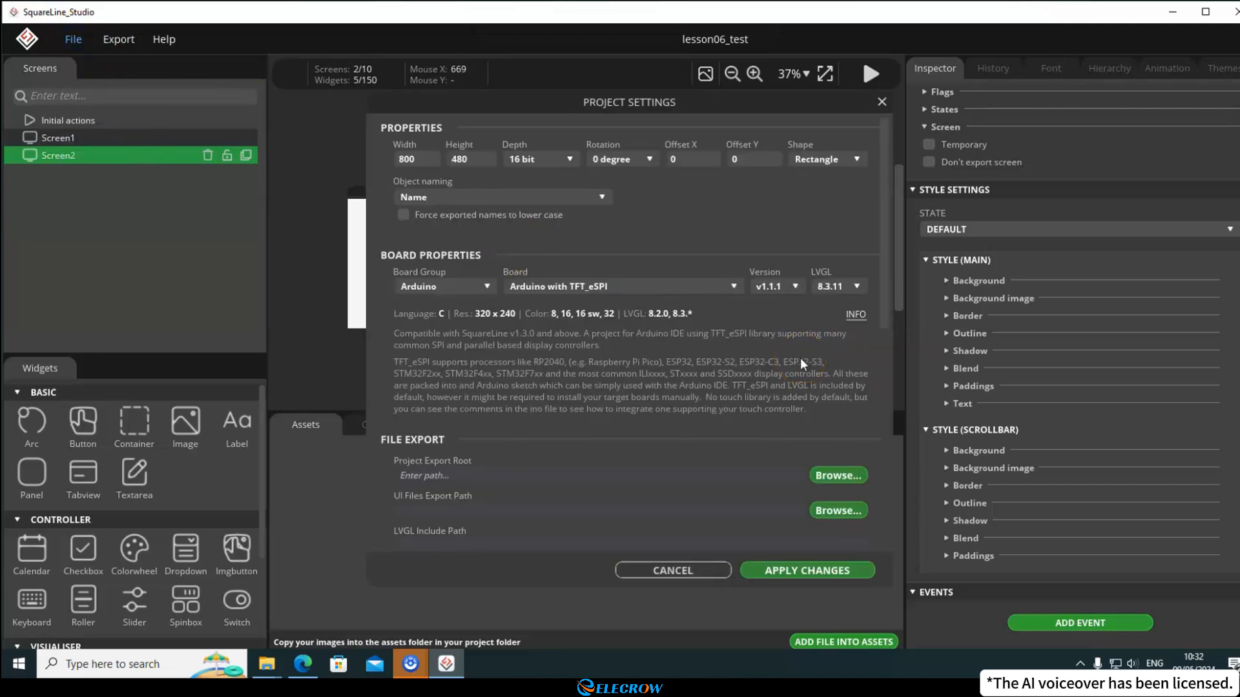
scroll(803, 364, down, 3)
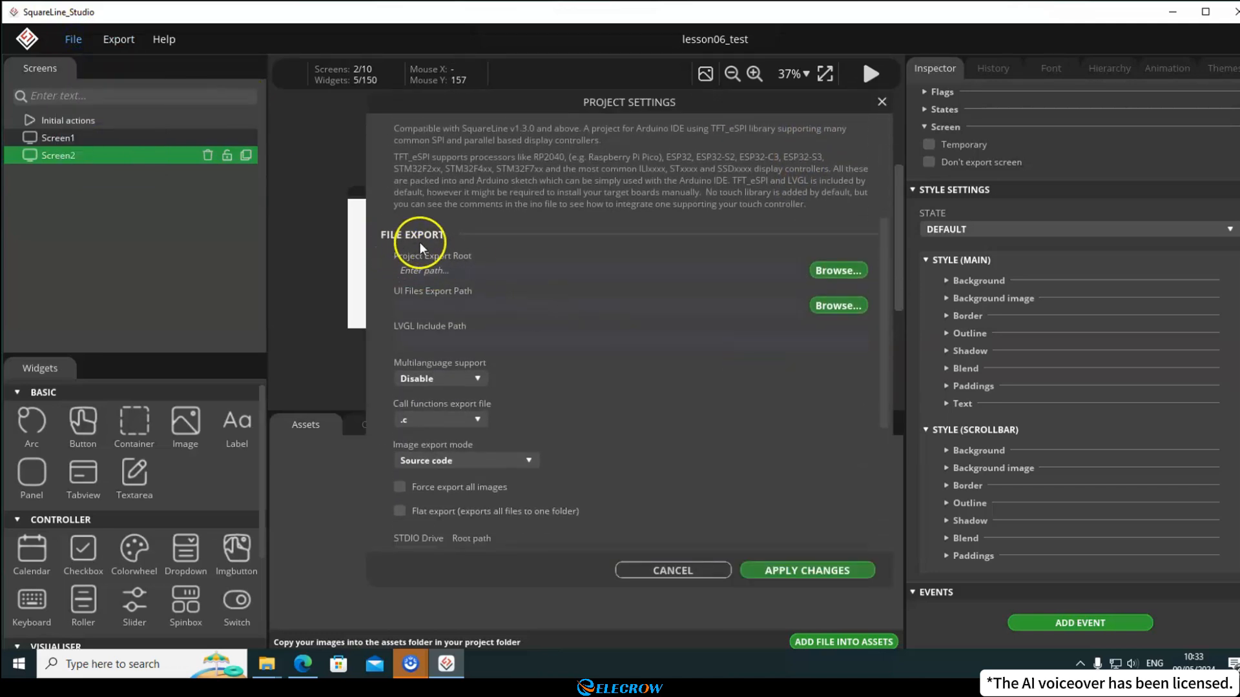
click(836, 271)
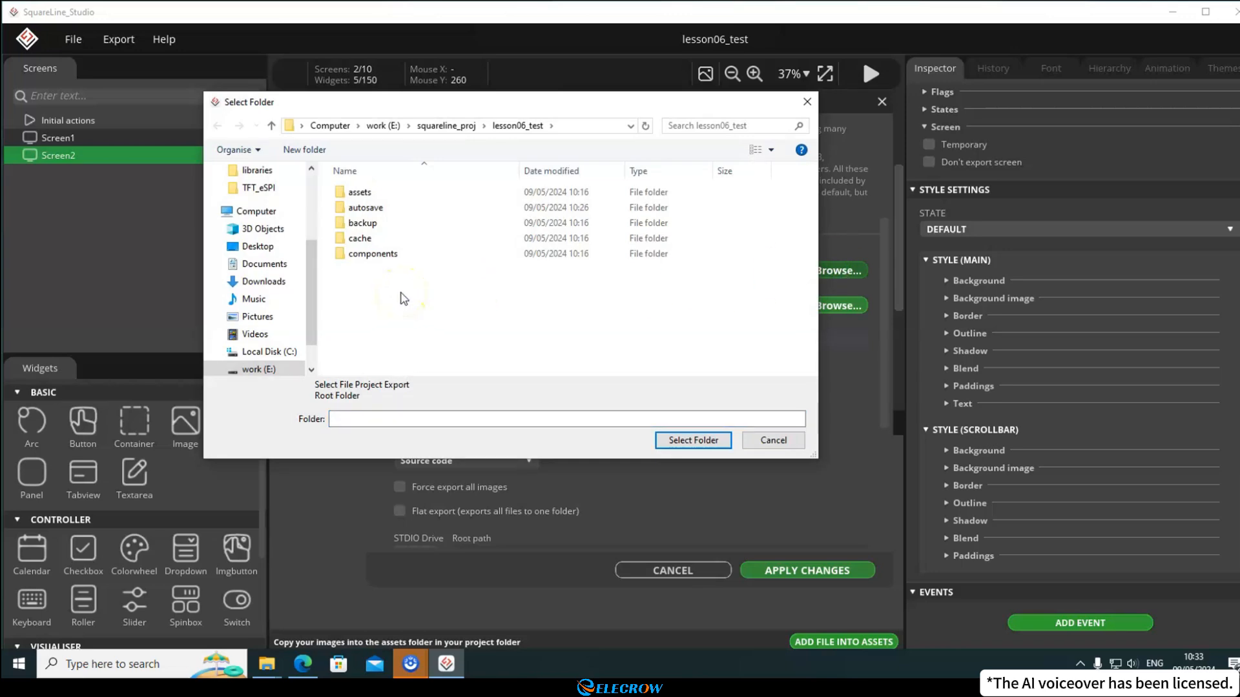
drag(500, 102, 906, 150)
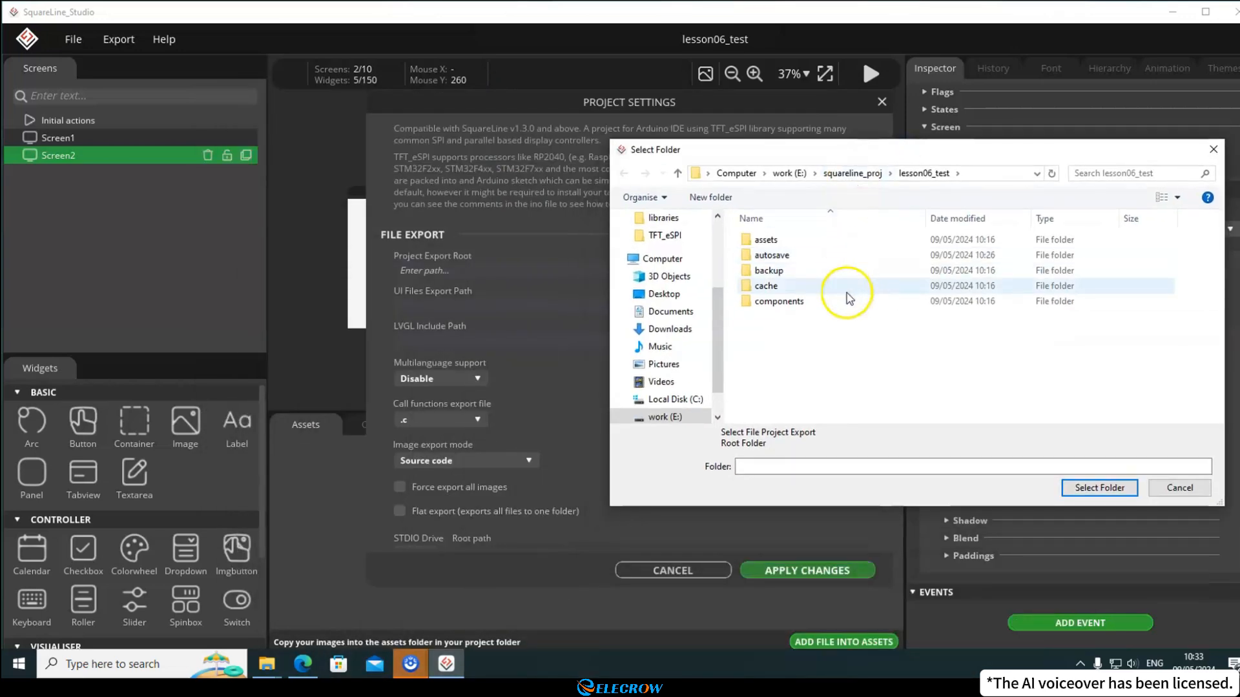
click(923, 173)
click(975, 382)
click(1097, 487)
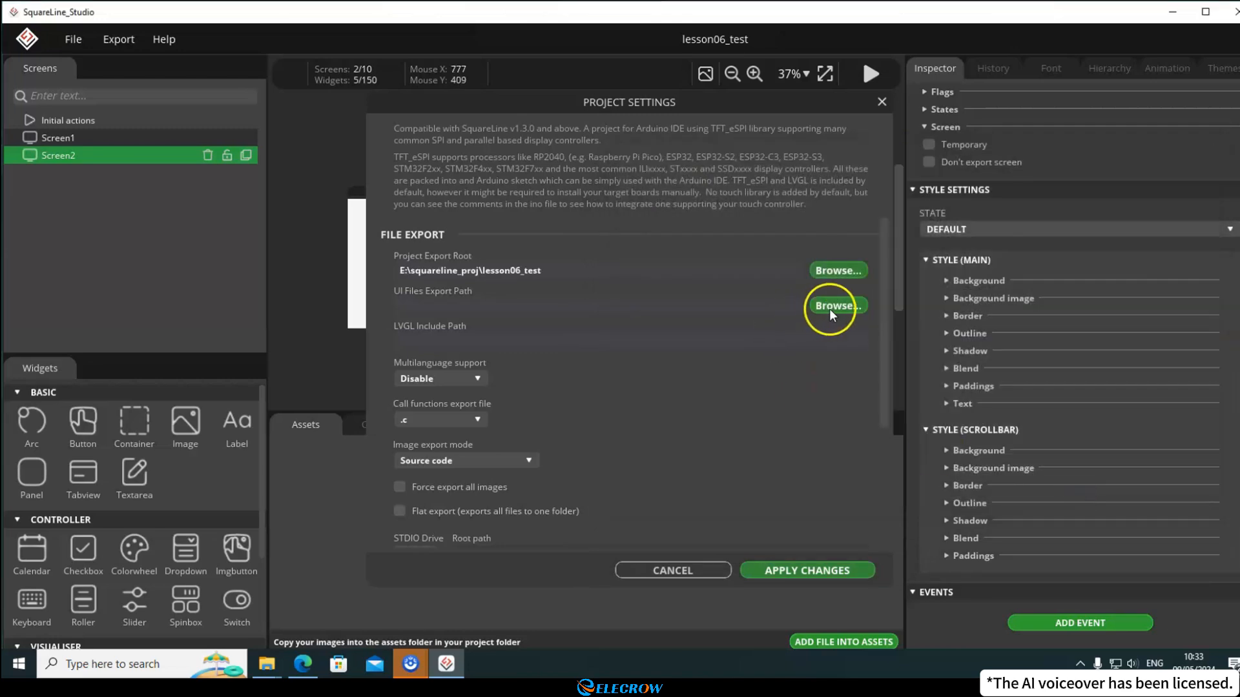
- Create a UI_Export folder inside lesson06_test and choose it as the UI files export path
click(849, 307)
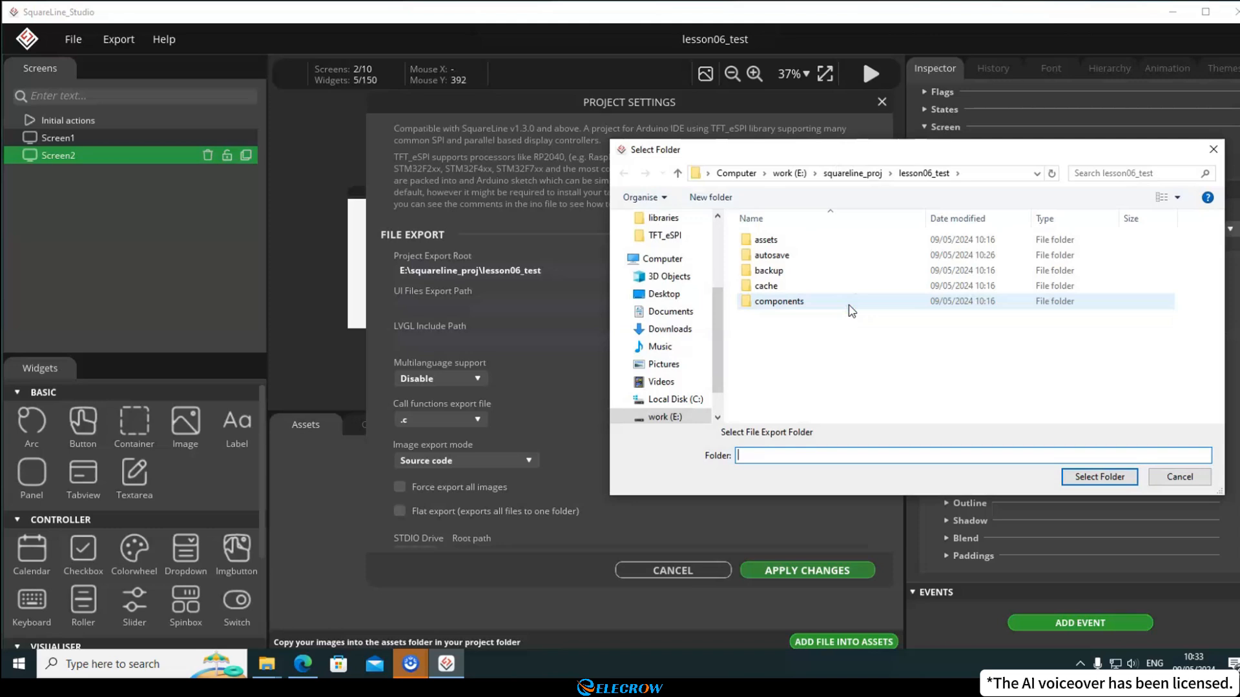
right_click(765, 340)
mouse_move(917, 528)
click(962, 529)
text(UI)
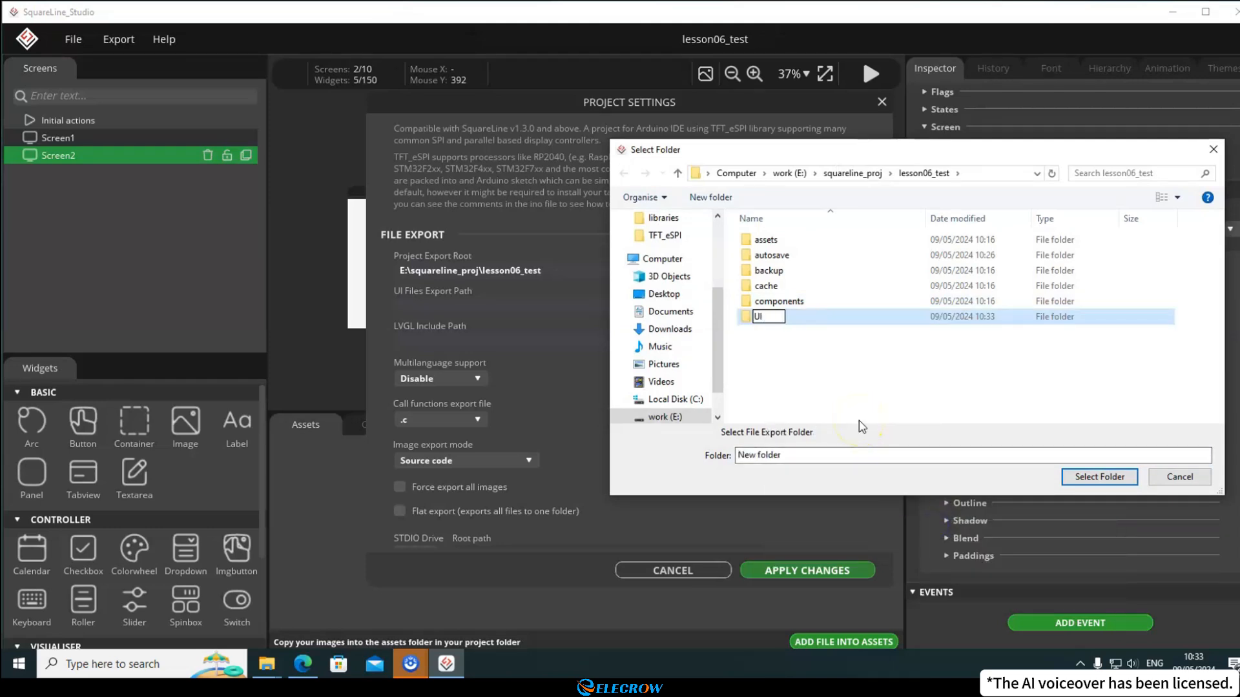
text(_Export)
key(Return)
key(Return)
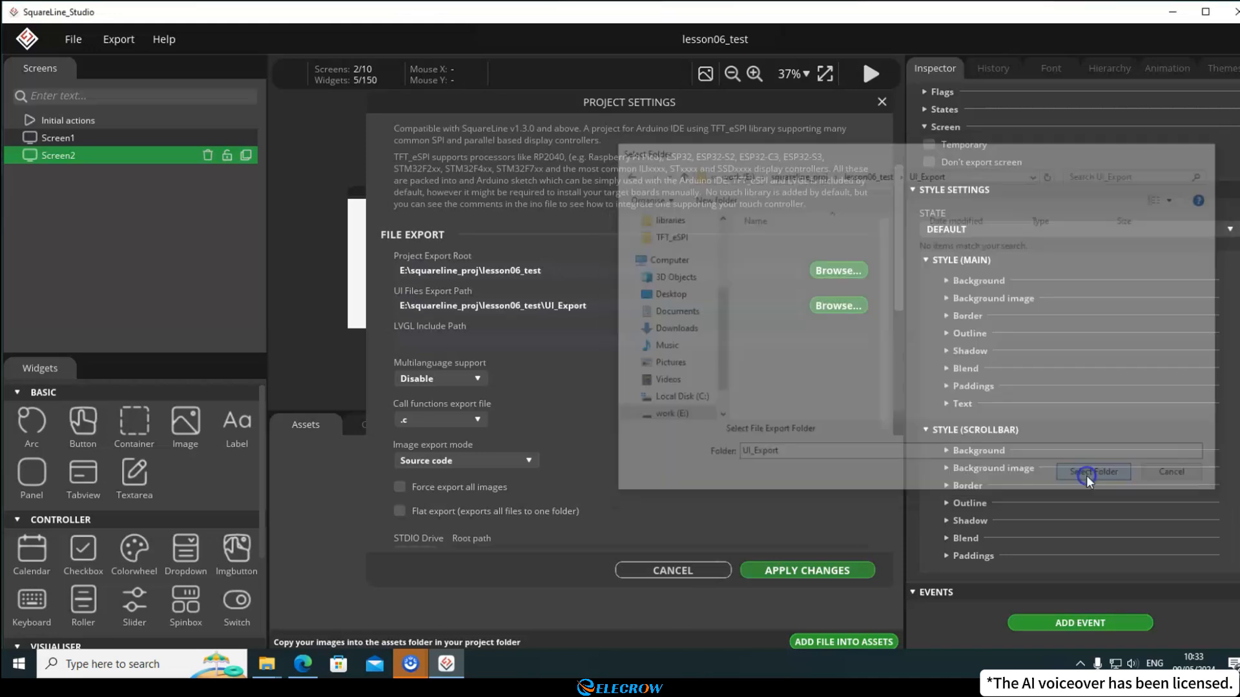
- Set the LVGL include path to lvgl.h, enable flat export and apply the project settings
click(530, 342)
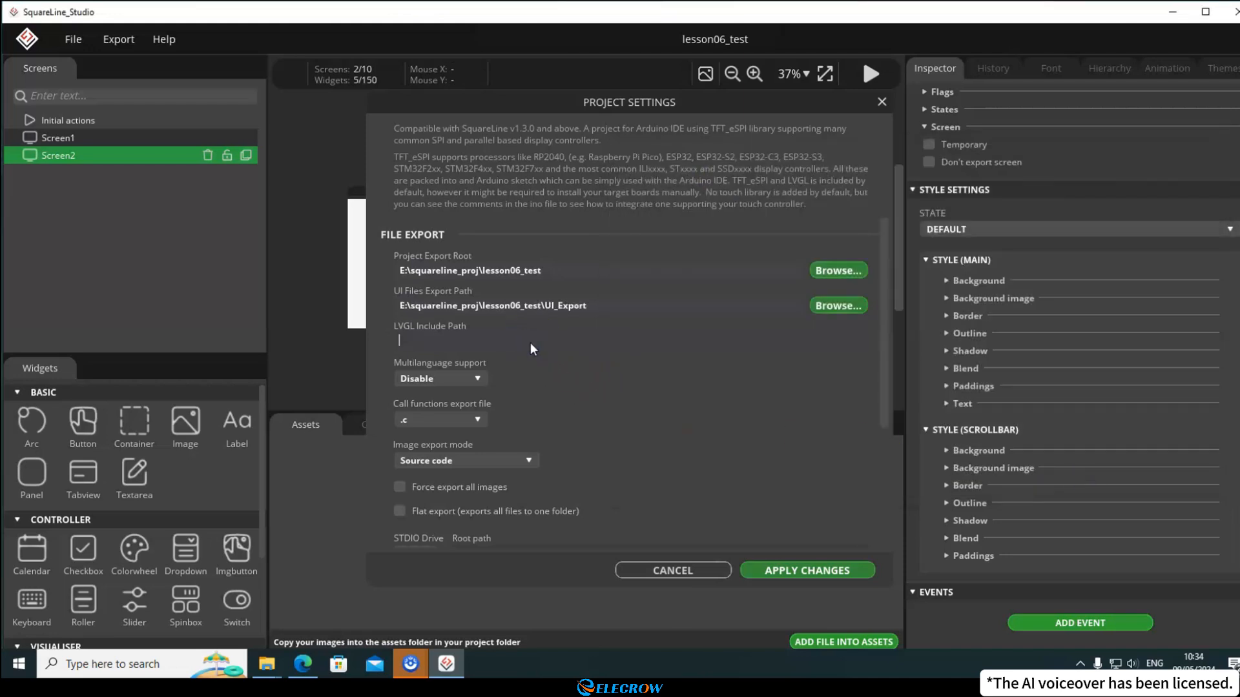
text(lvgl.h)
scroll(597, 353, down, 1)
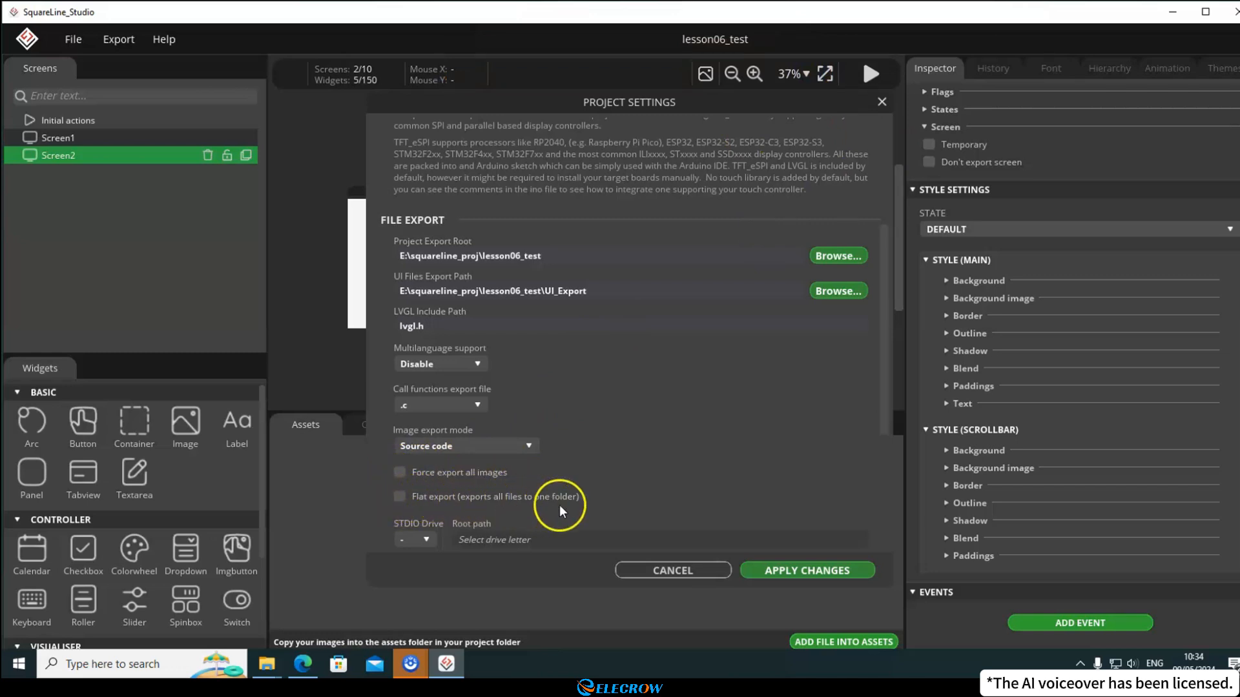
click(399, 496)
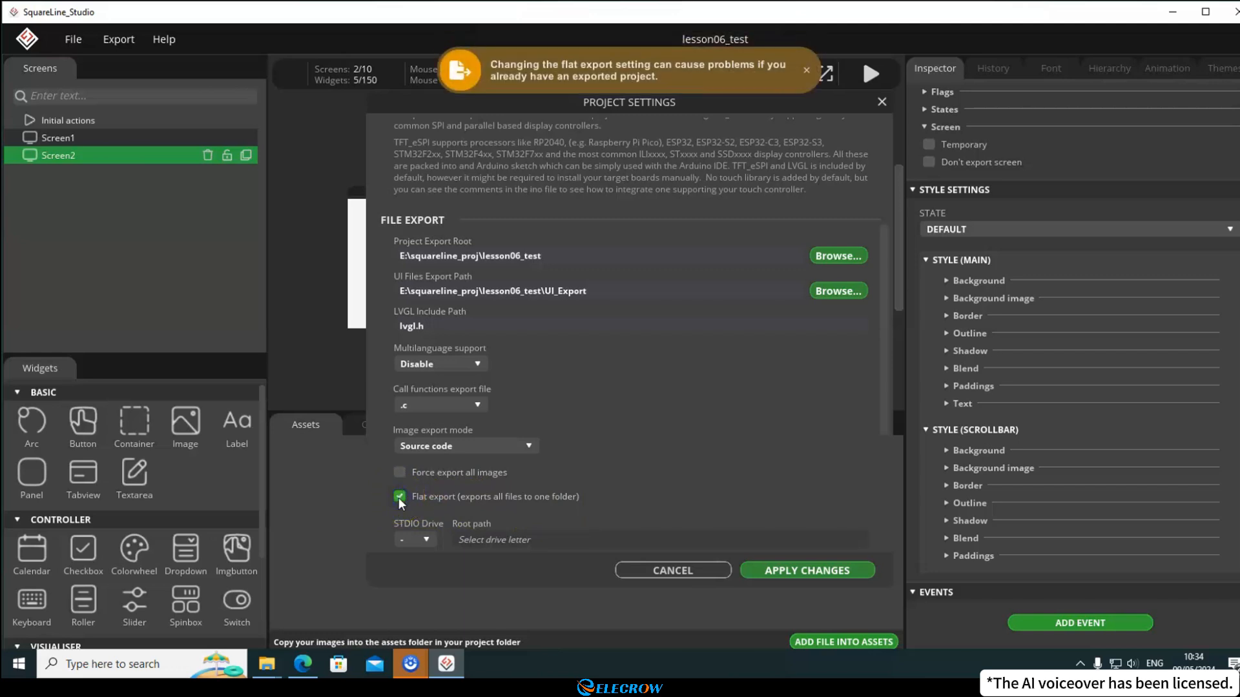
scroll(672, 425, down, 5)
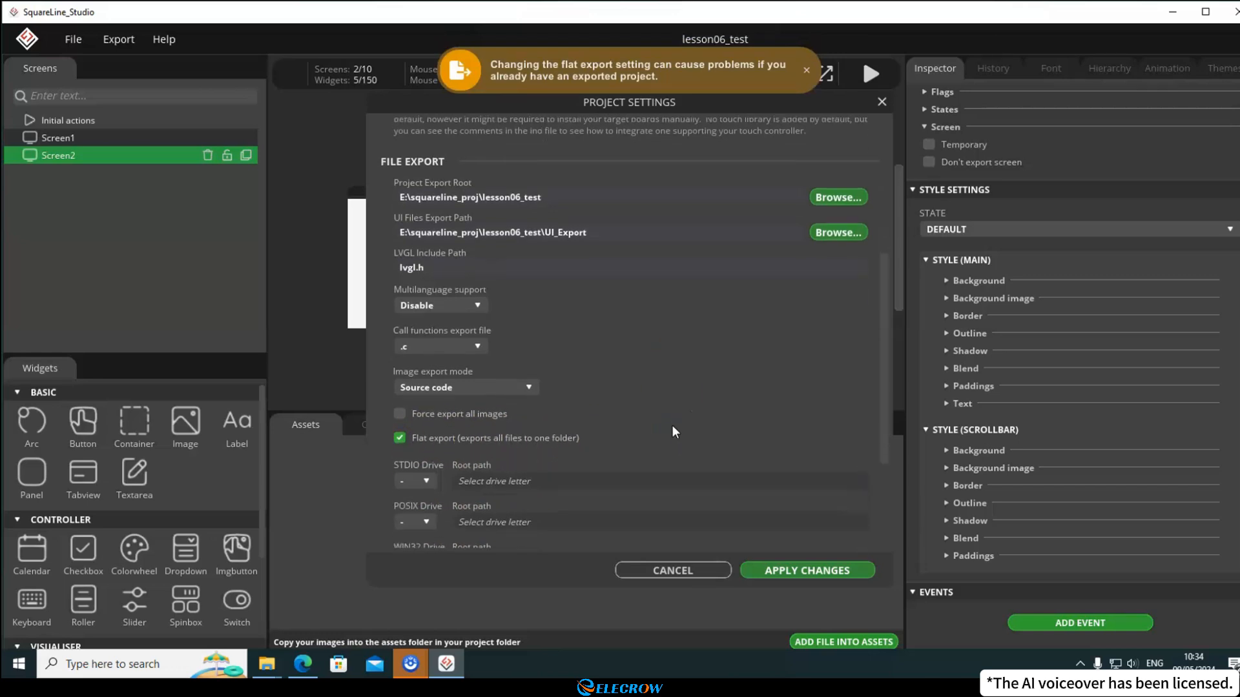
click(803, 570)
click(807, 71)
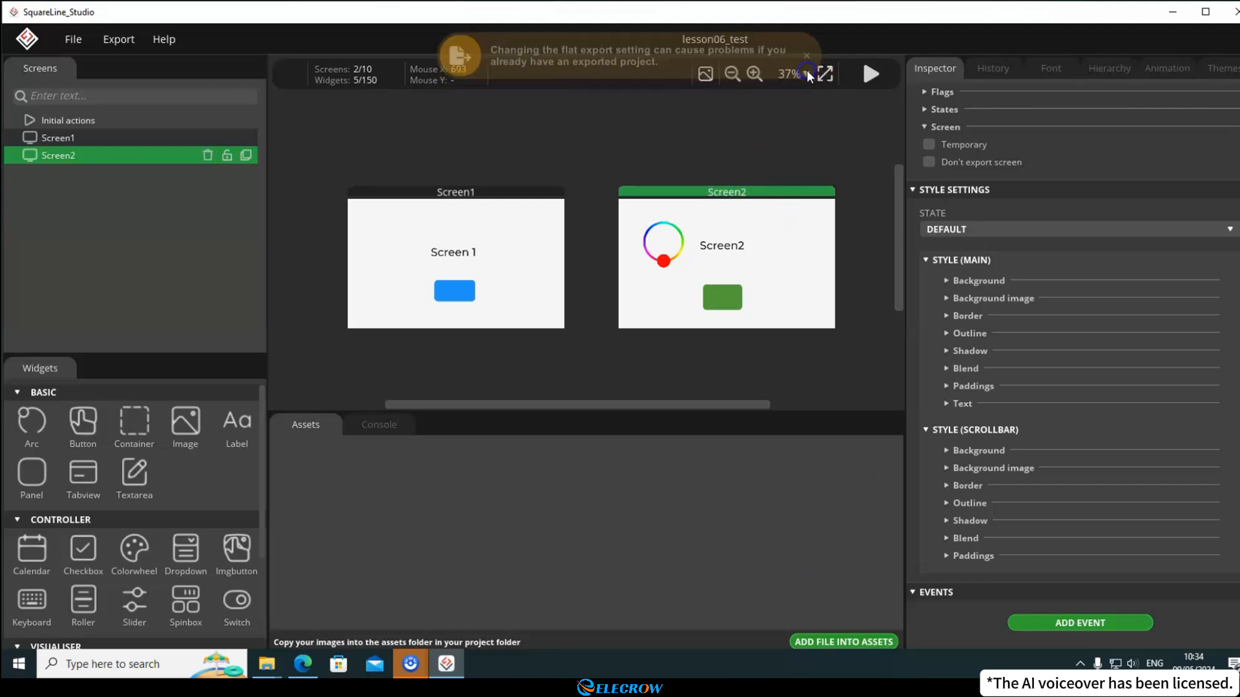
- Export the UI files and copy the UI files export path from the project settings
click(119, 40)
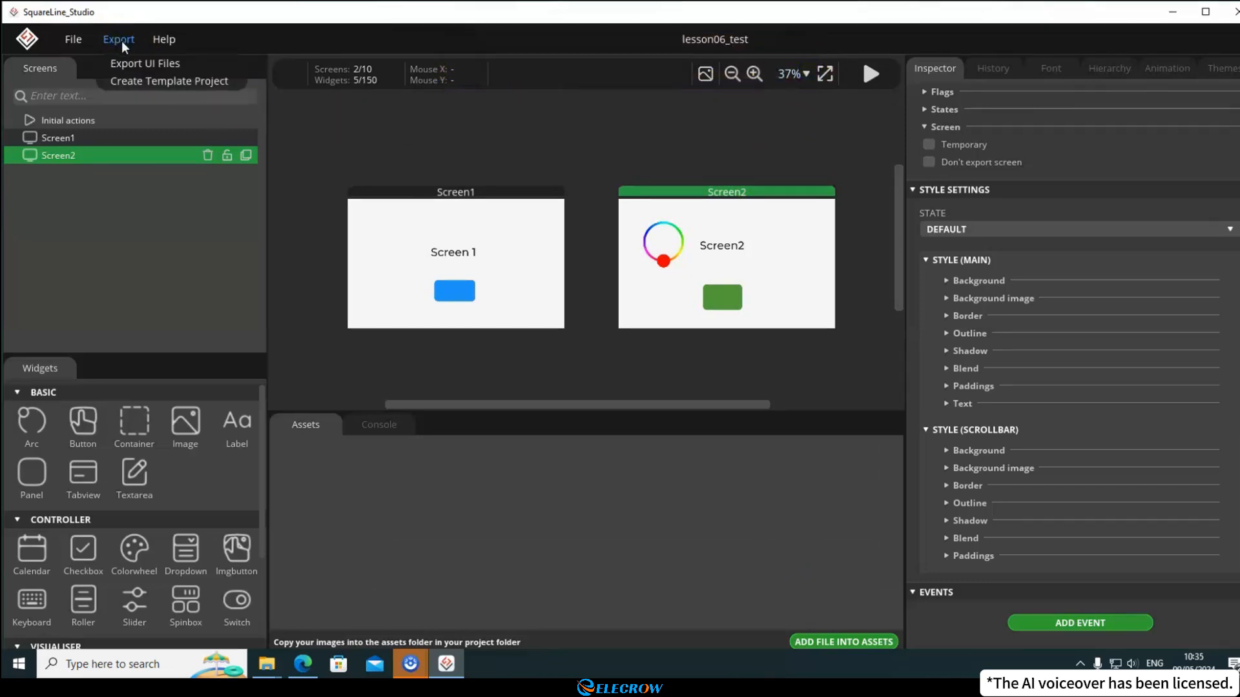
click(137, 63)
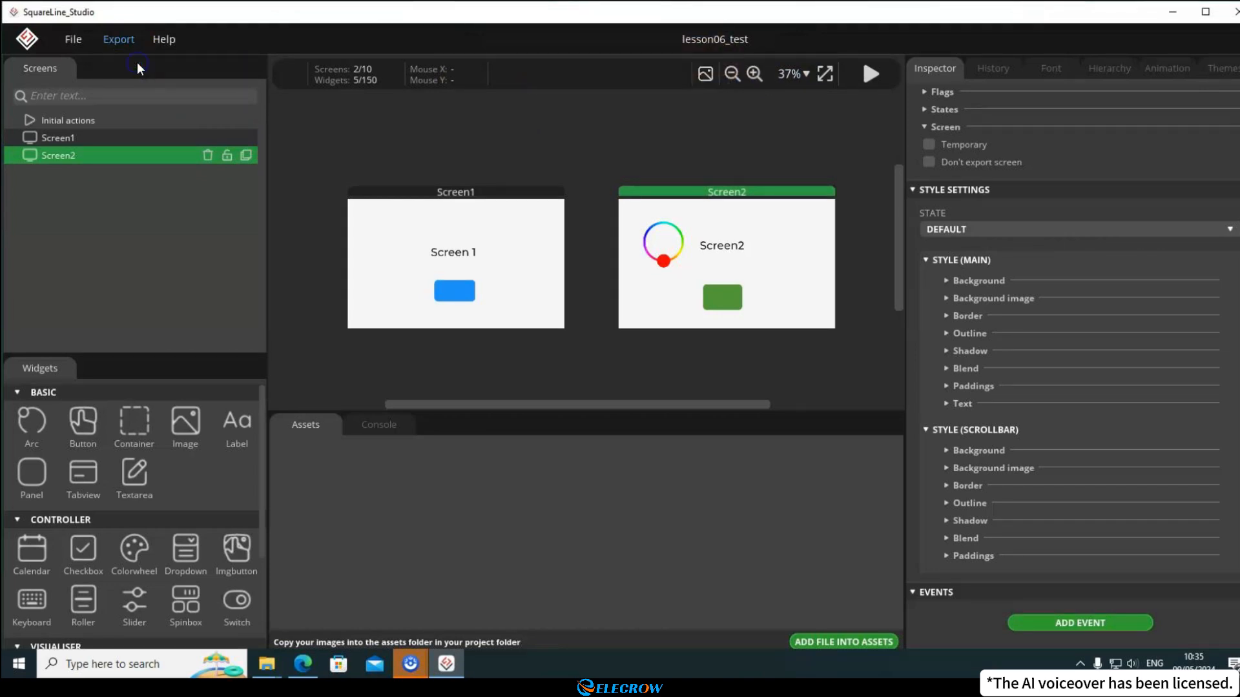
click(73, 39)
click(109, 133)
double_click(612, 512)
key(ctrl+c)
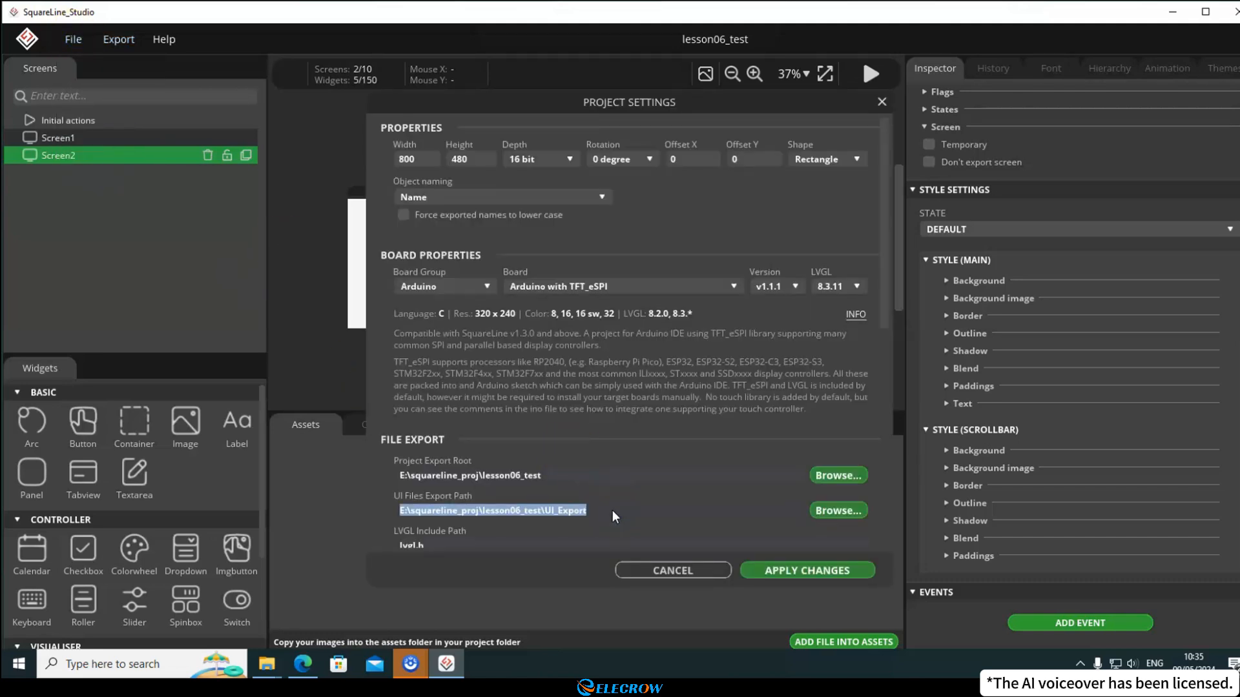
click(645, 568)
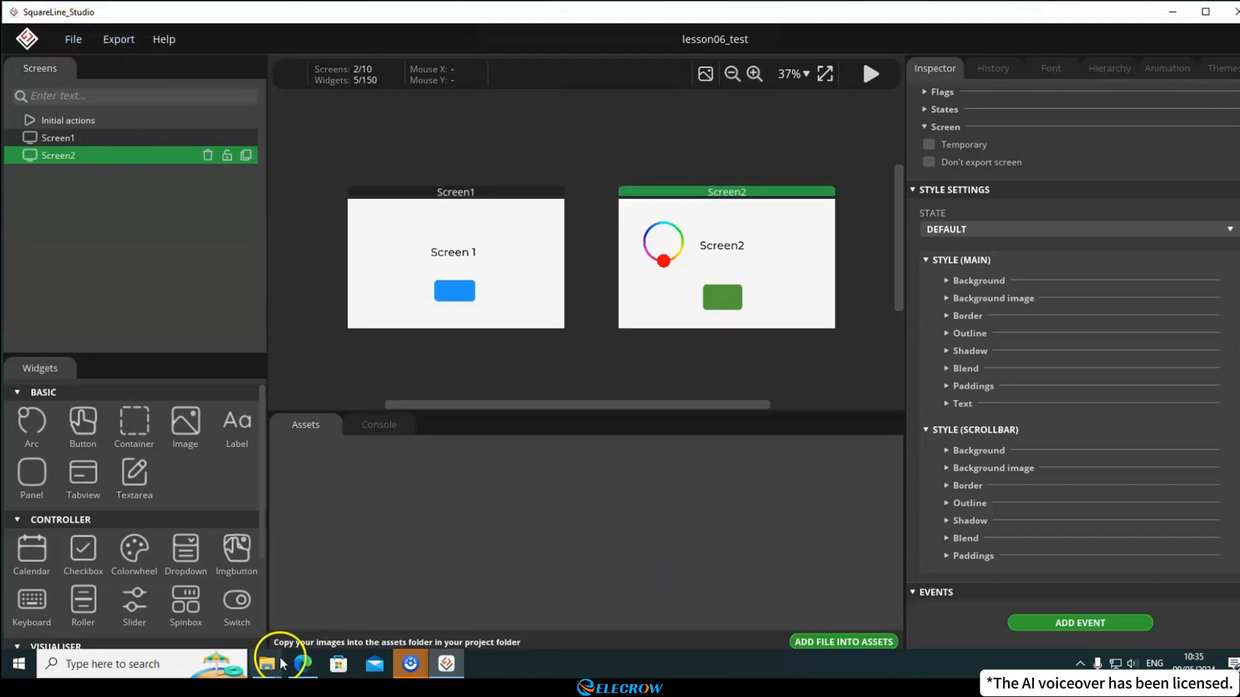
- Switch to File Explorer, open the copied UI_Export path and look over the exported files
mouse_move(282, 663)
click(342, 595)
click(707, 105)
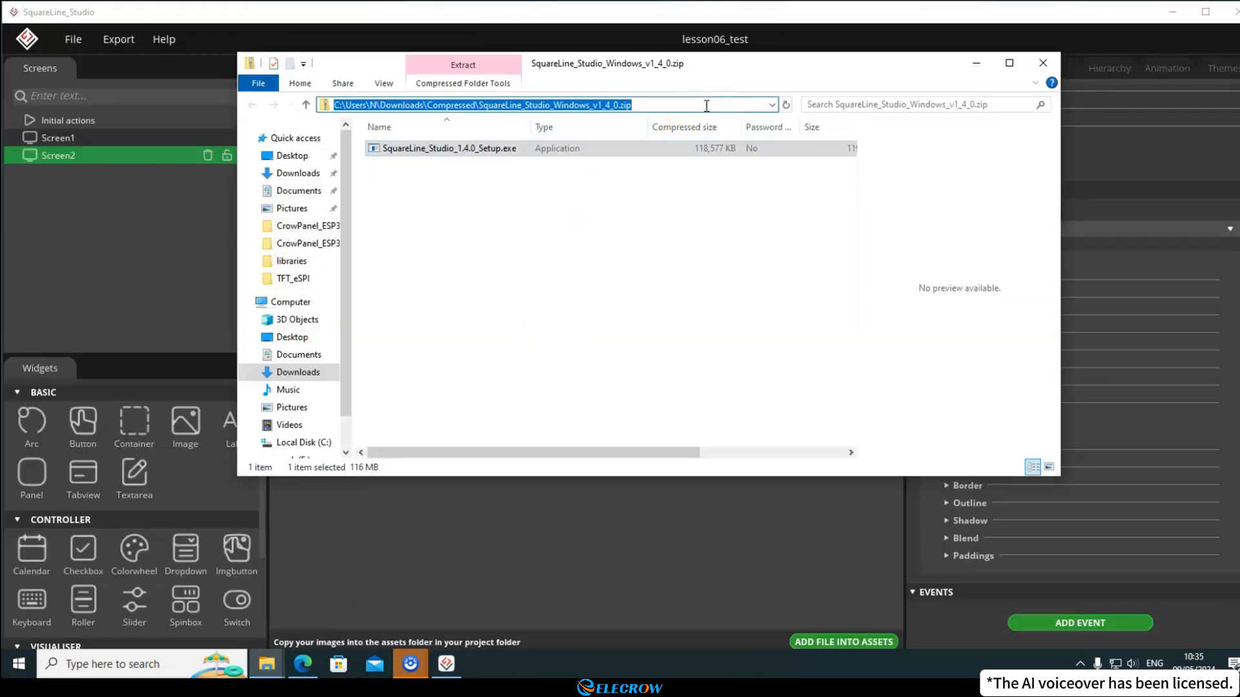
key(ctrl+v)
key(Return)
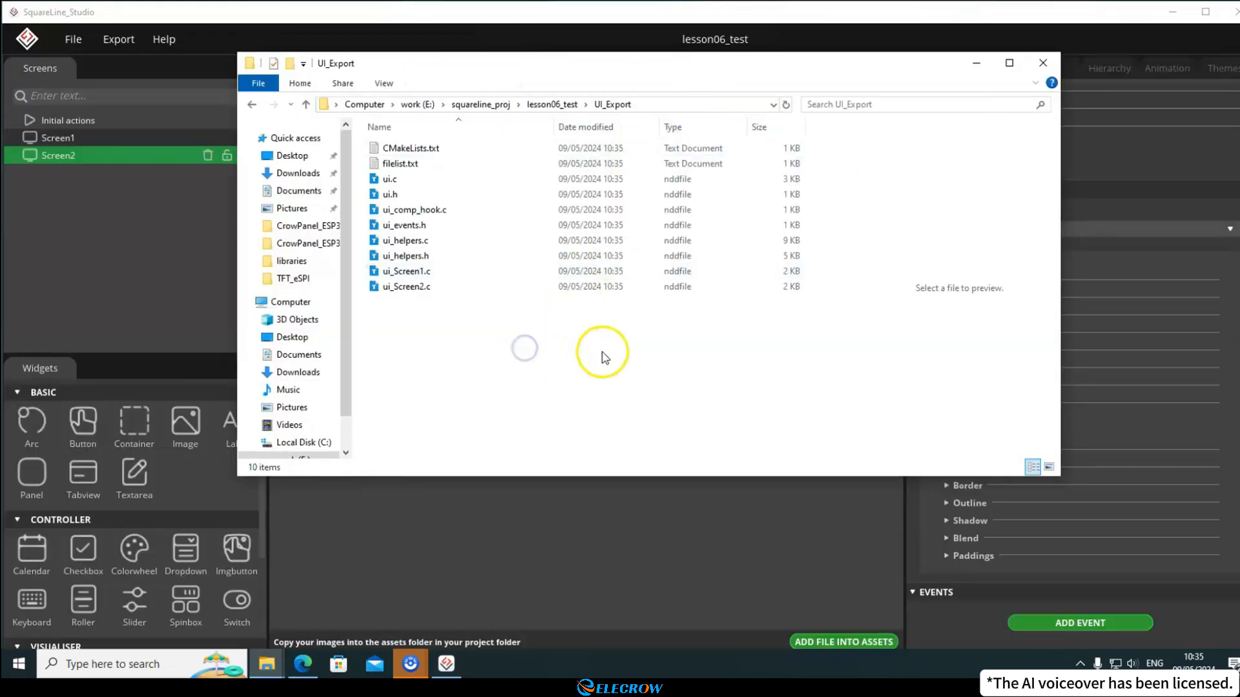
drag(605, 358, 349, 171)
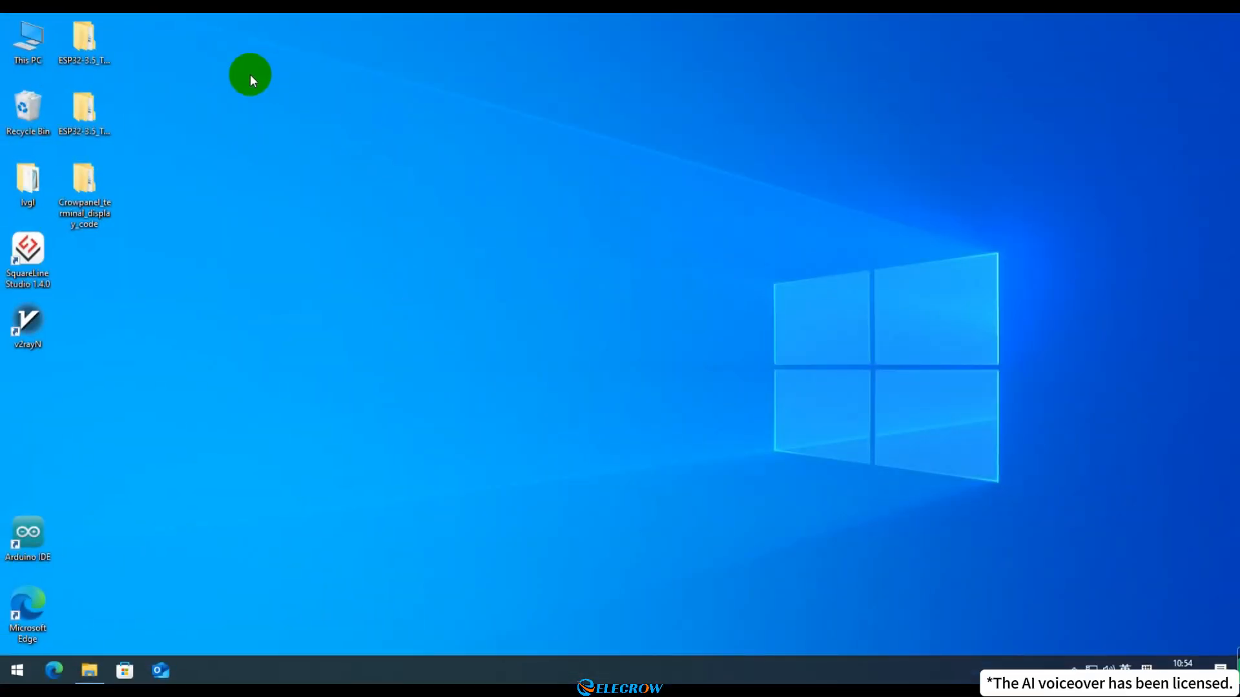
- Open the lesson06_UI folder of the 3.5 inch parallel ESP32 Terminal code inside Crowpanel_terminal_display_code
double_click(98, 175)
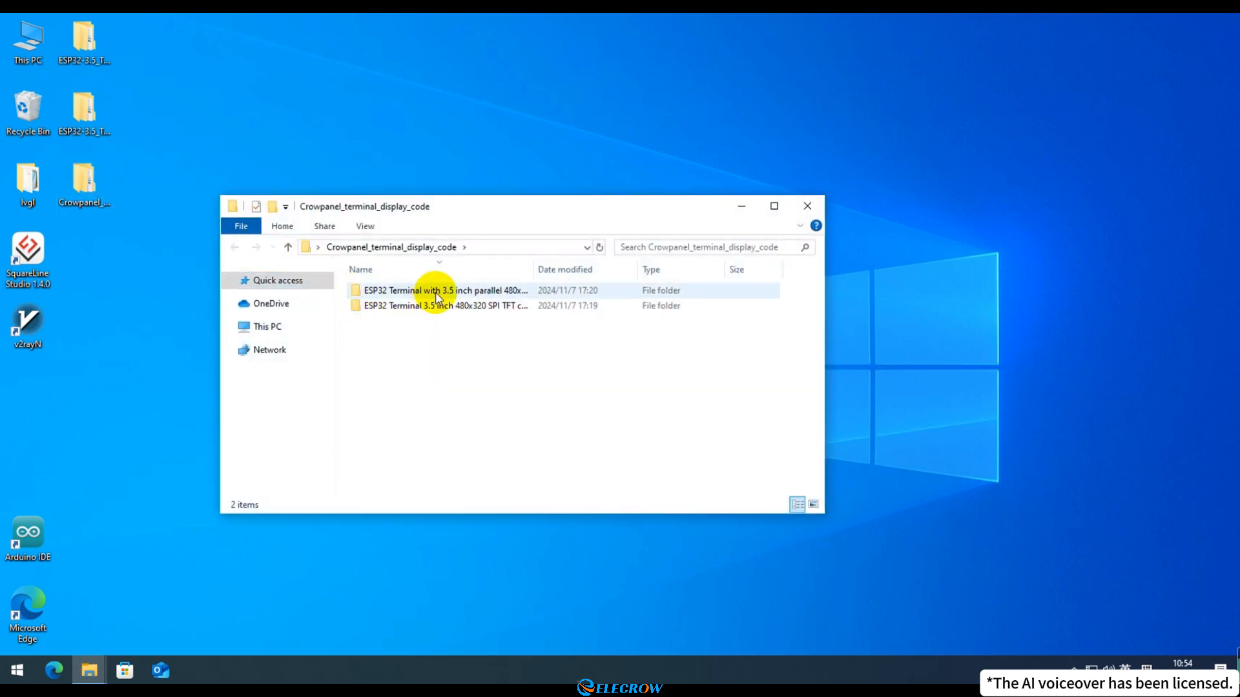
double_click(437, 291)
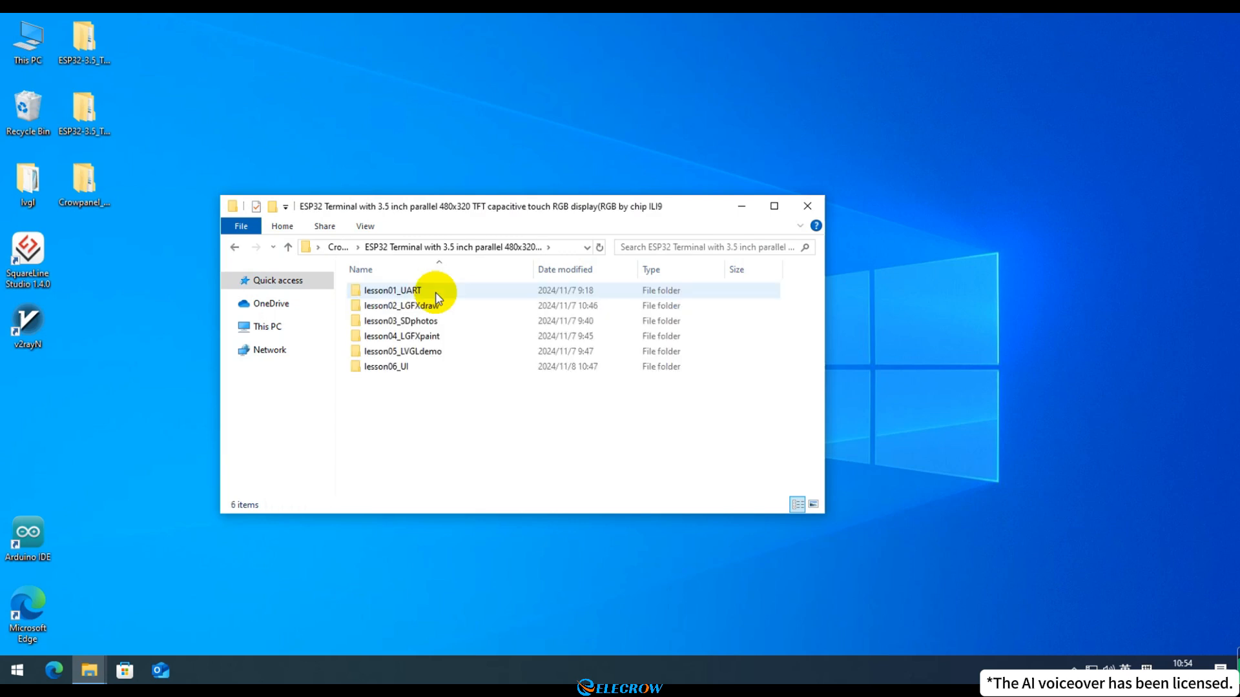
click(439, 367)
double_click(439, 367)
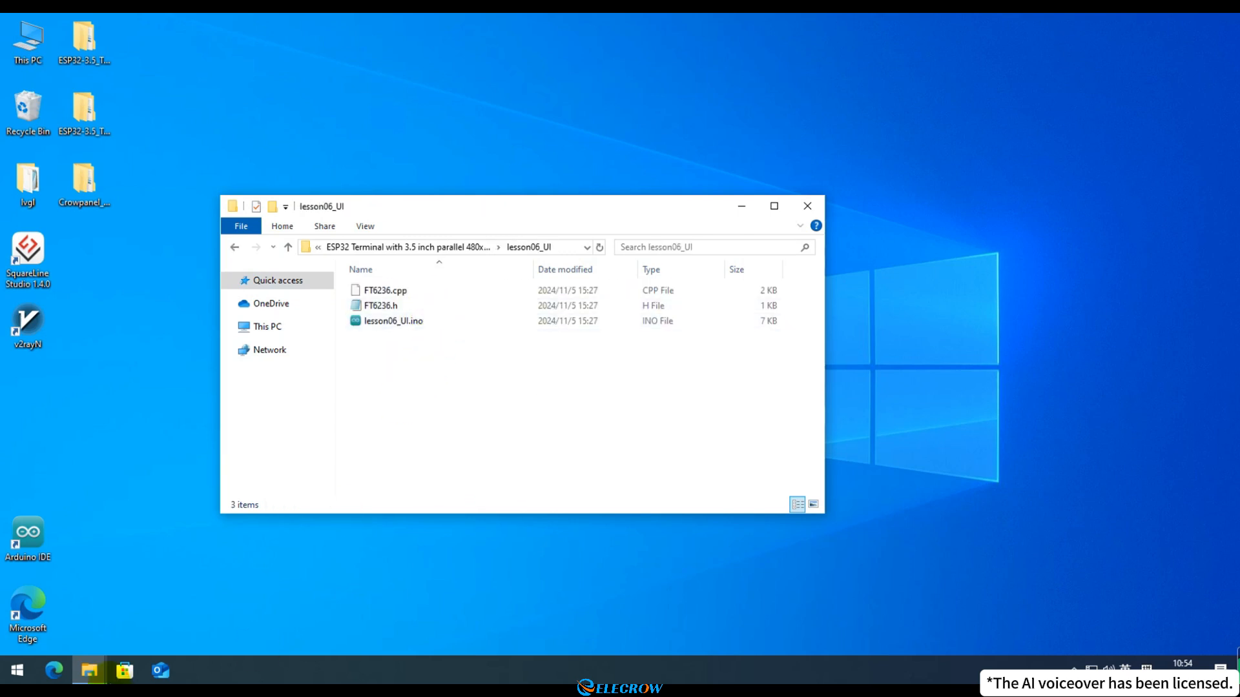
- Copy the exported .c and .h UI files, without the two text files, from UI_Export into the lesson06_UI folder
click(101, 671)
click(103, 602)
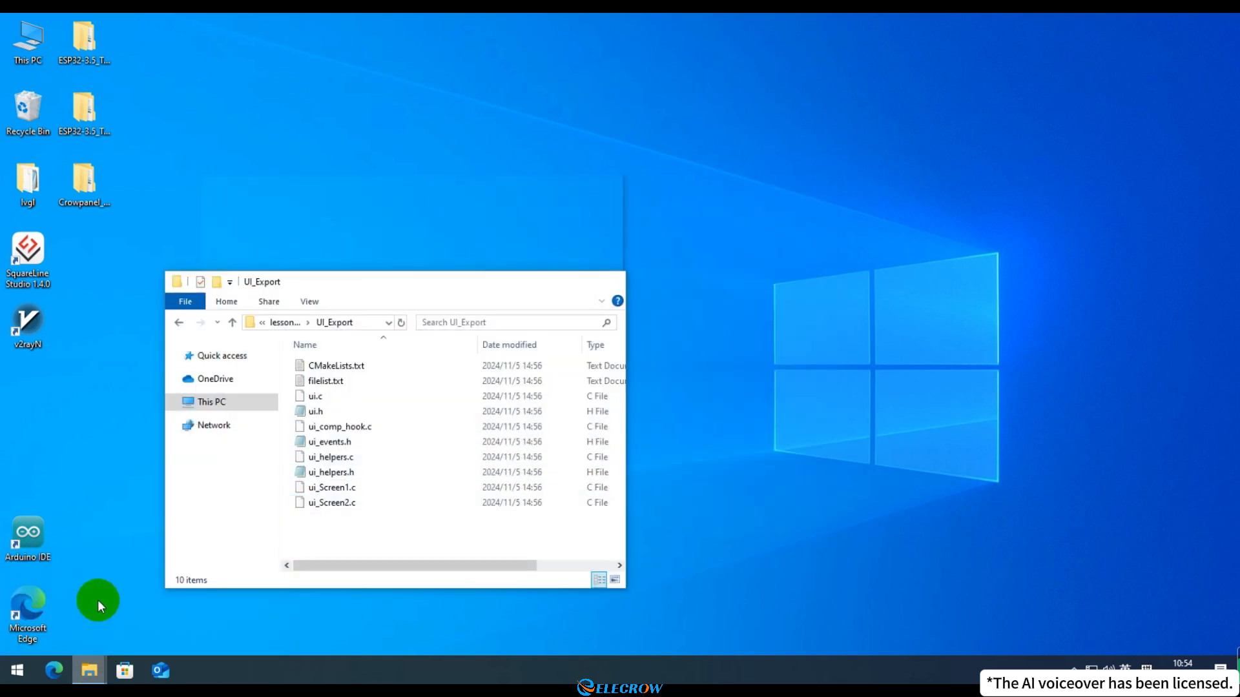
drag(365, 523, 357, 401)
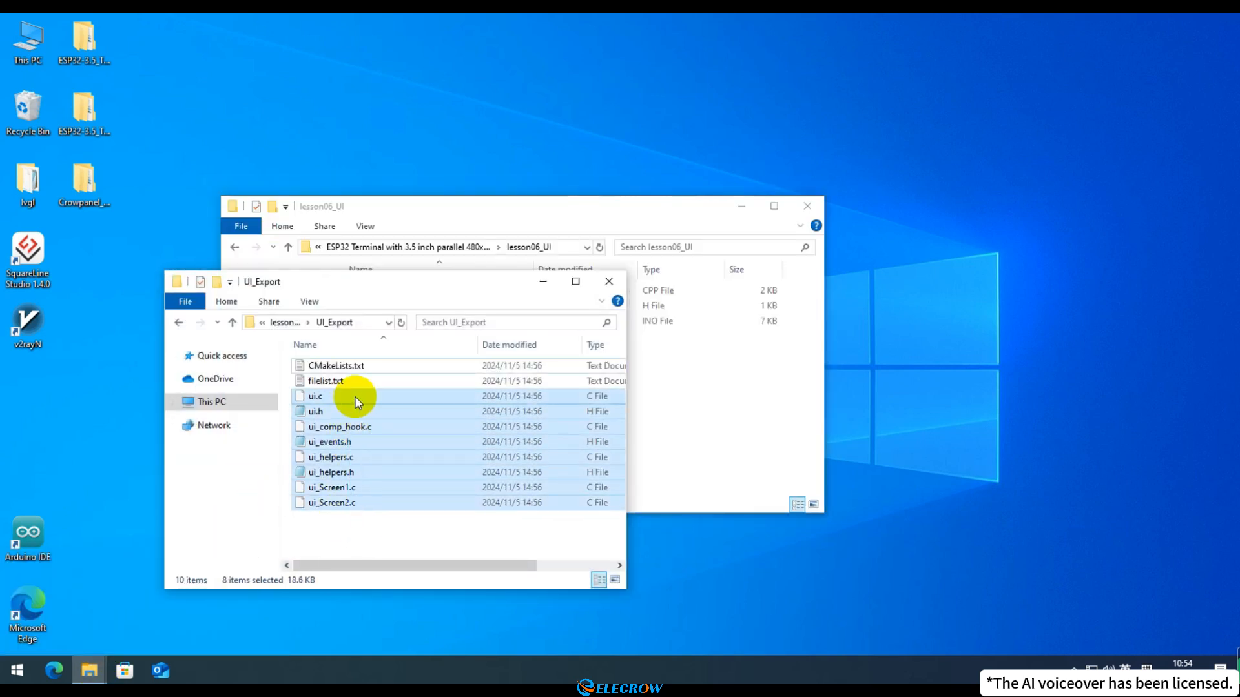
click(655, 395)
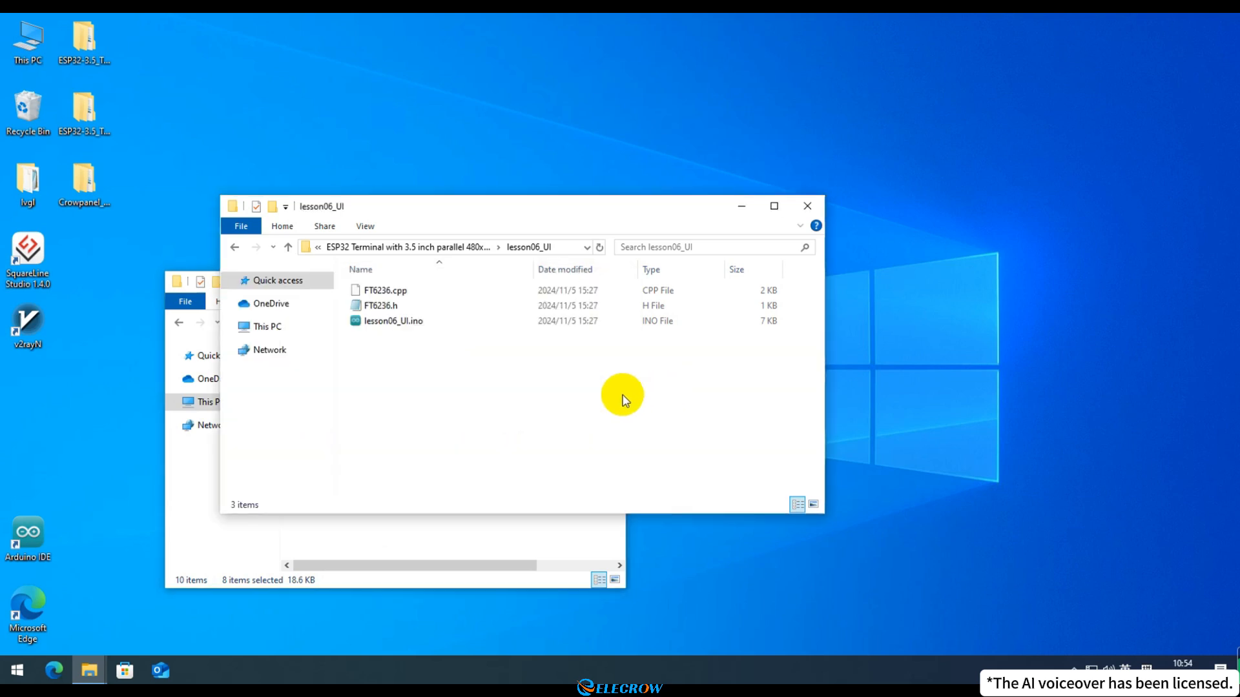
key(ctrl+v)
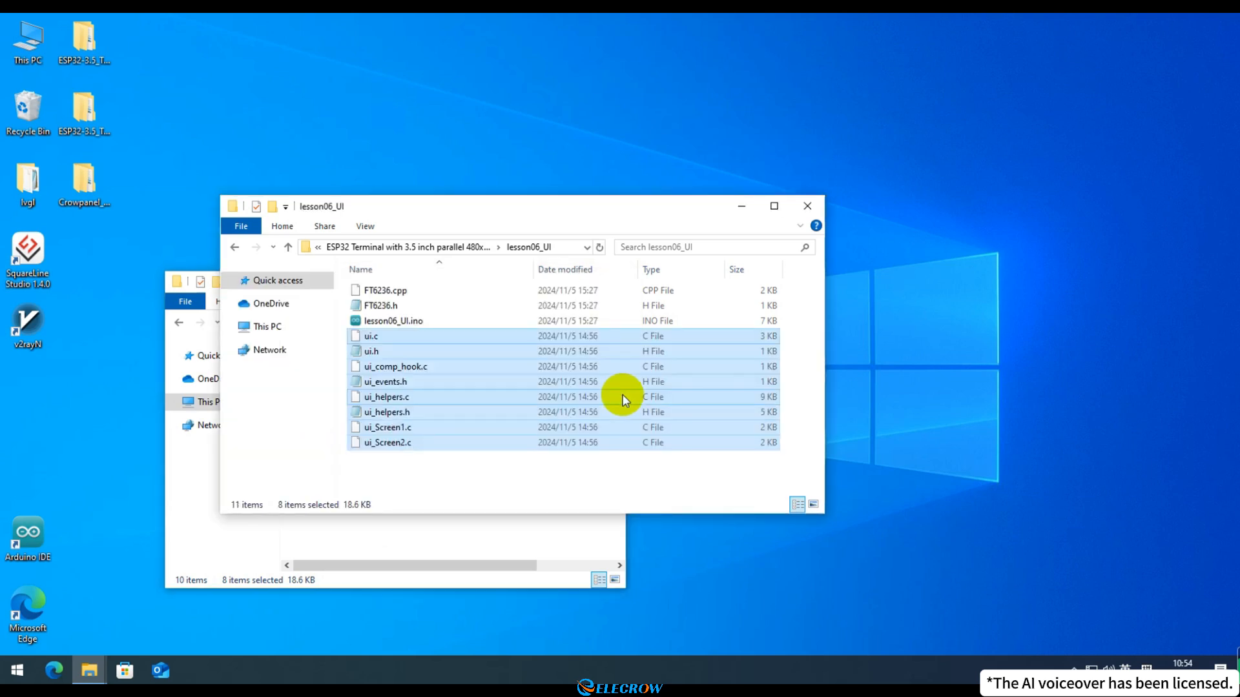
- Open lesson06_UI.ino in Arduino IDE and comment out the lv_examples.h and lv_demos.h includes
double_click(475, 320)
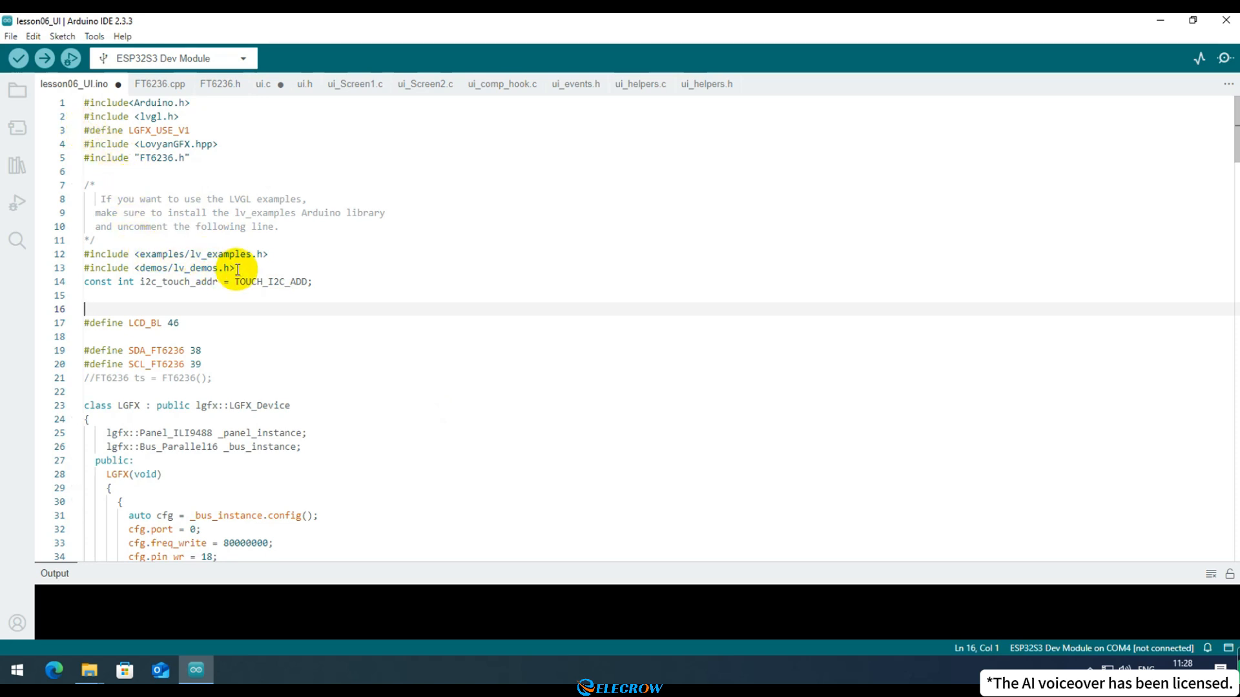
drag(249, 268, 28, 257)
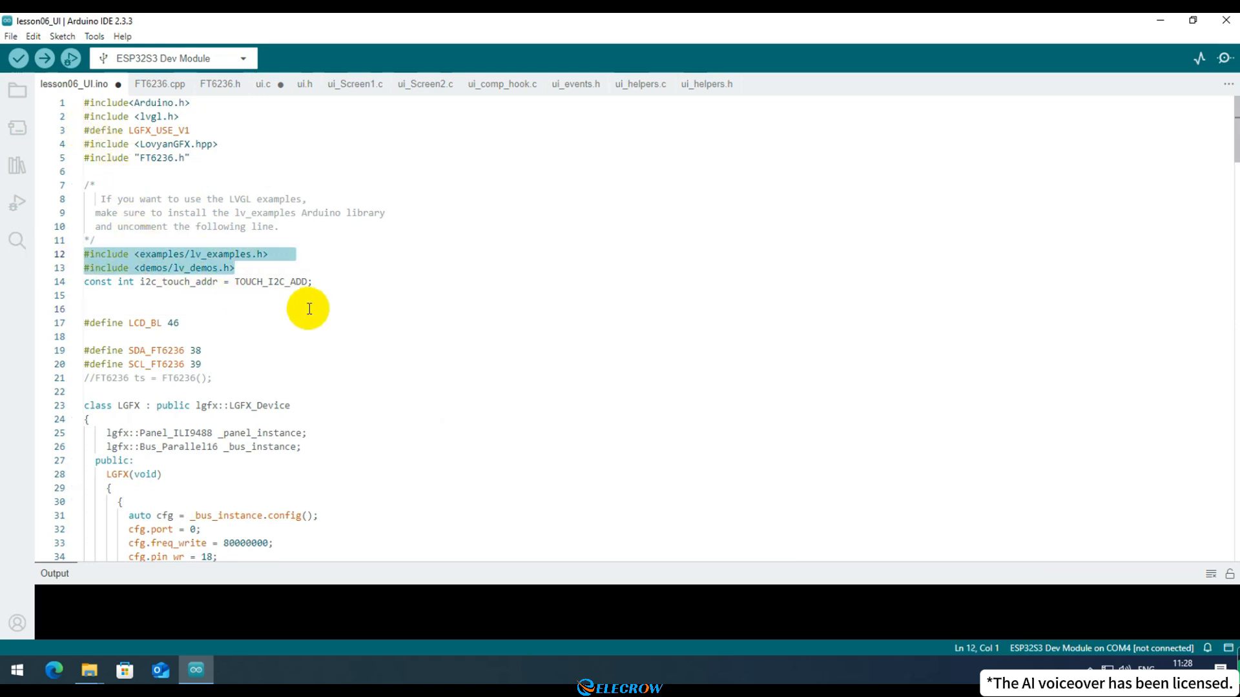
key(ctrl+slash)
click(423, 347)
- Comment out the lv_demo_widgets() call in the setup function of lesson06_UI.ino
scroll(424, 345, down, 5)
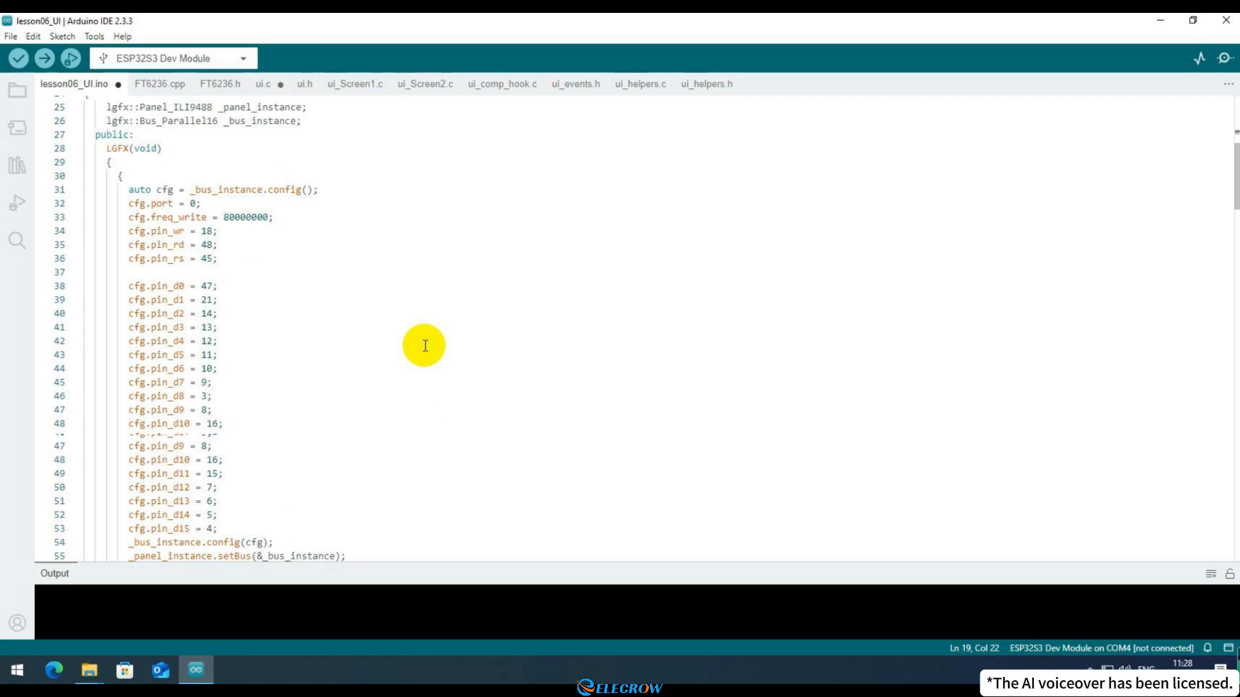
scroll(424, 345, down, 17)
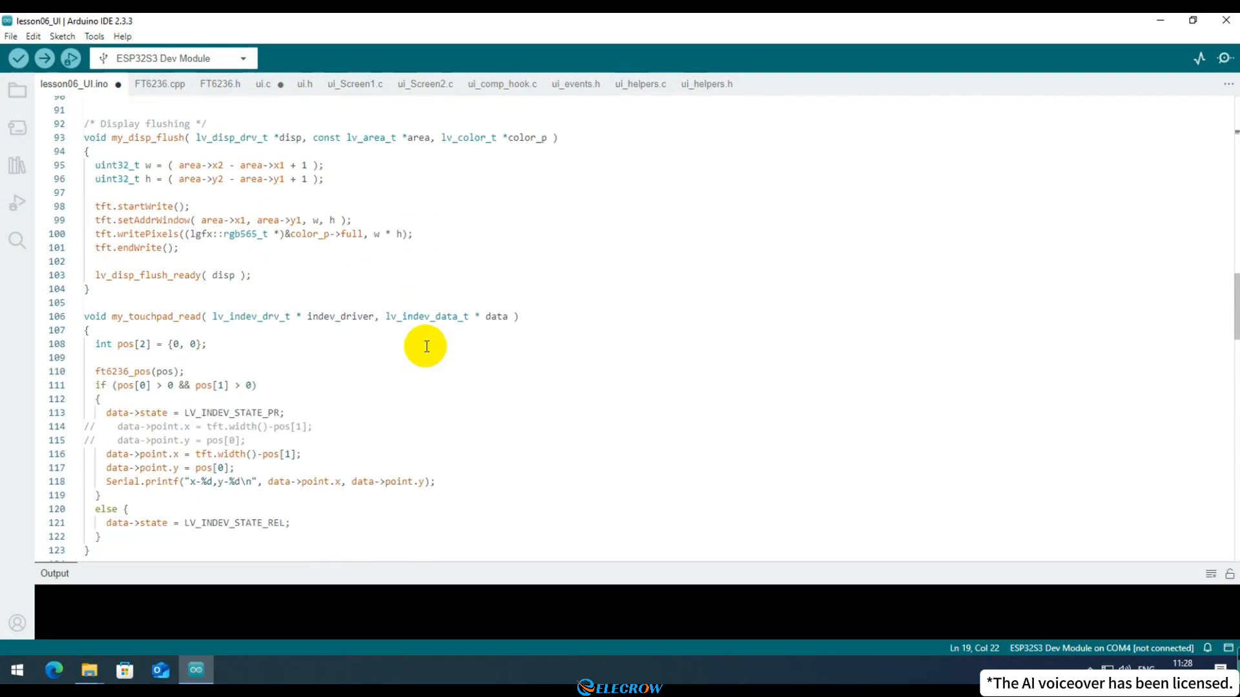
scroll(426, 347, down, 8)
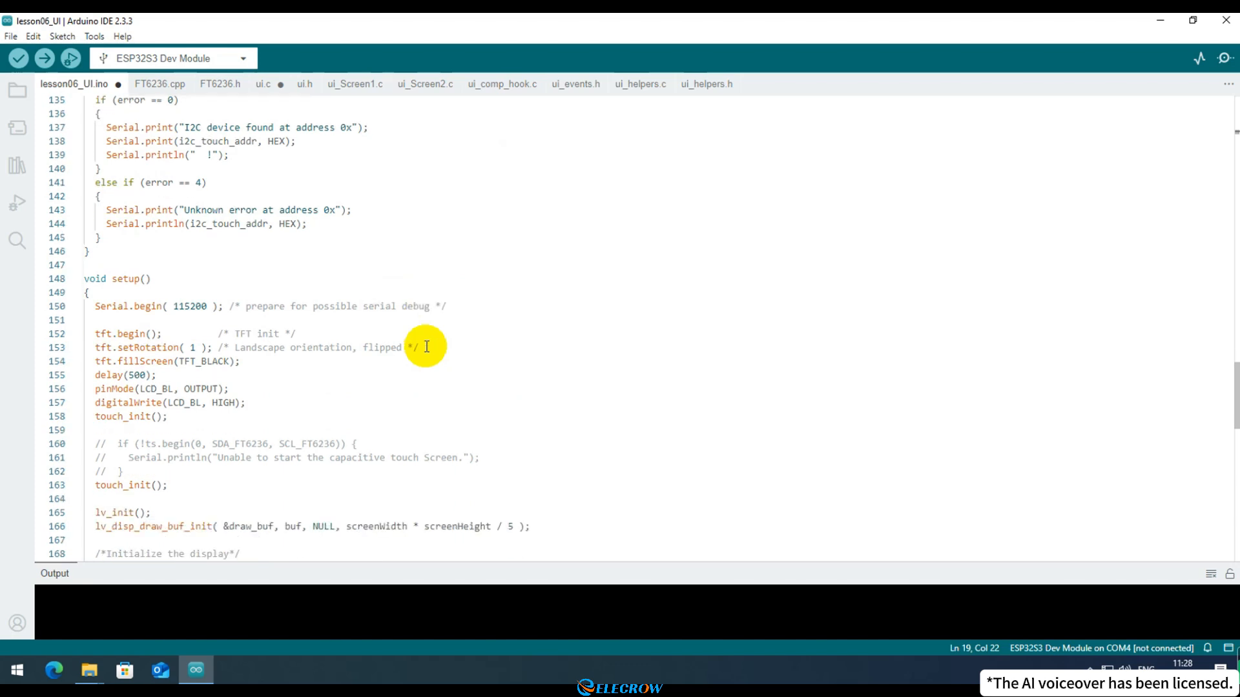
scroll(425, 346, down, 8)
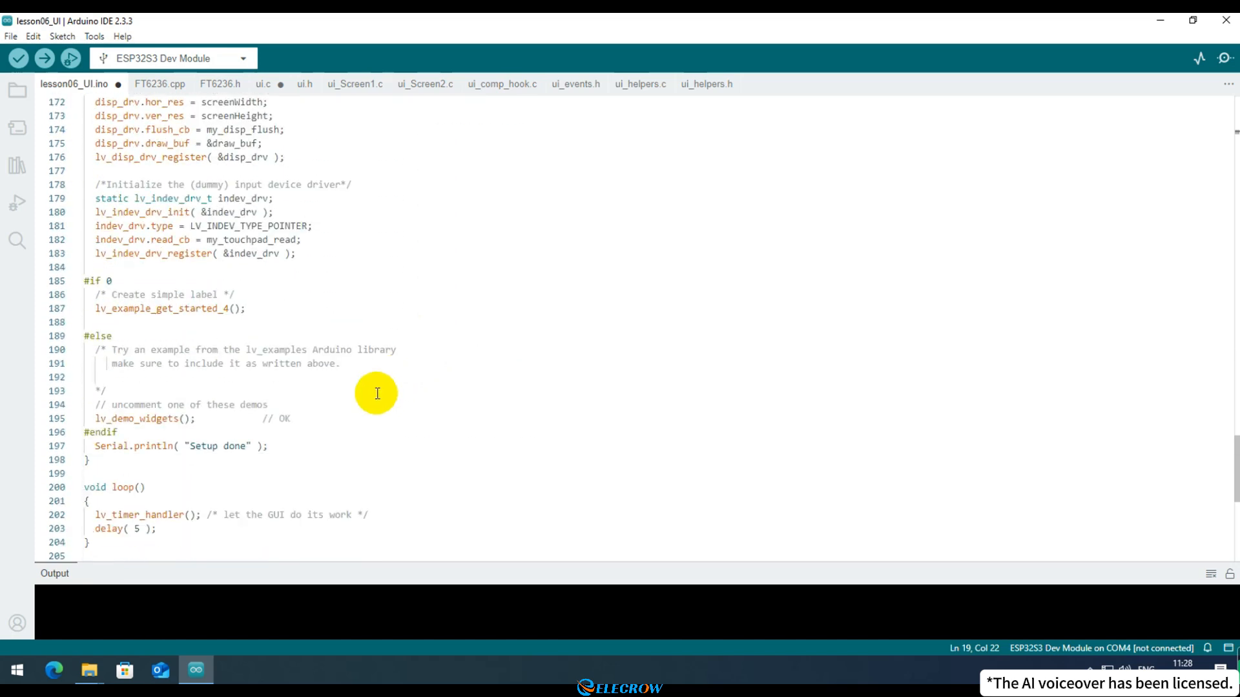
drag(316, 424, 58, 418)
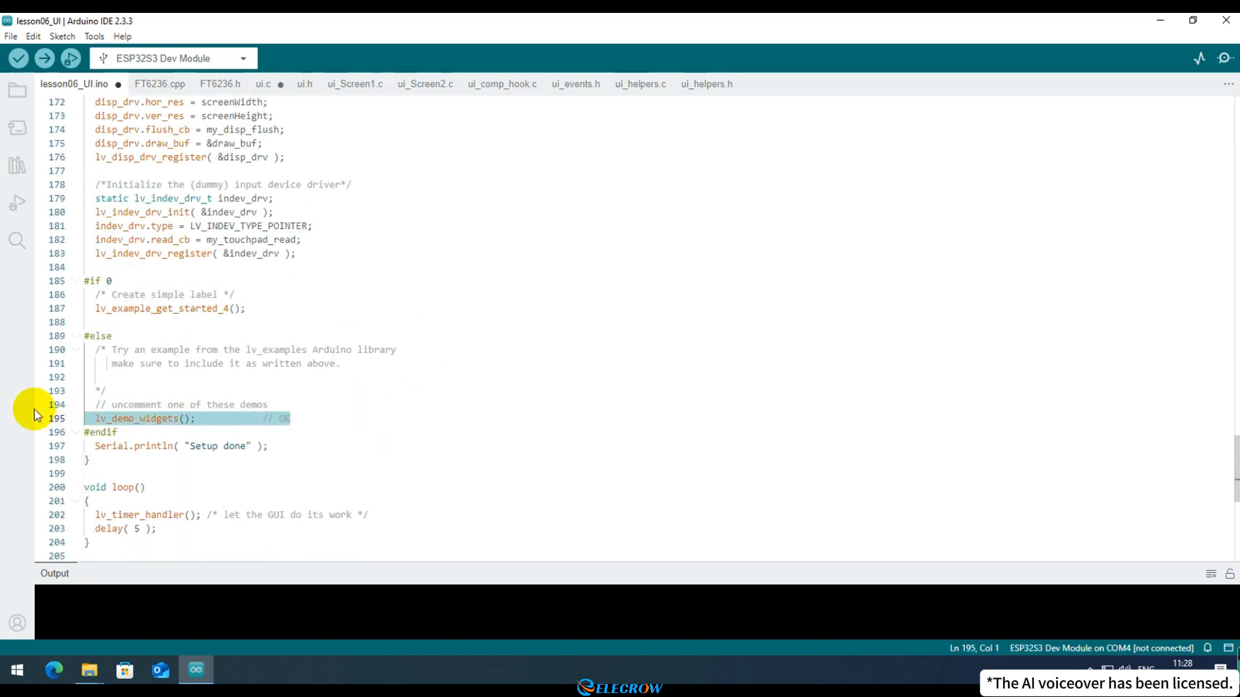
key(ctrl+slash)
click(331, 390)
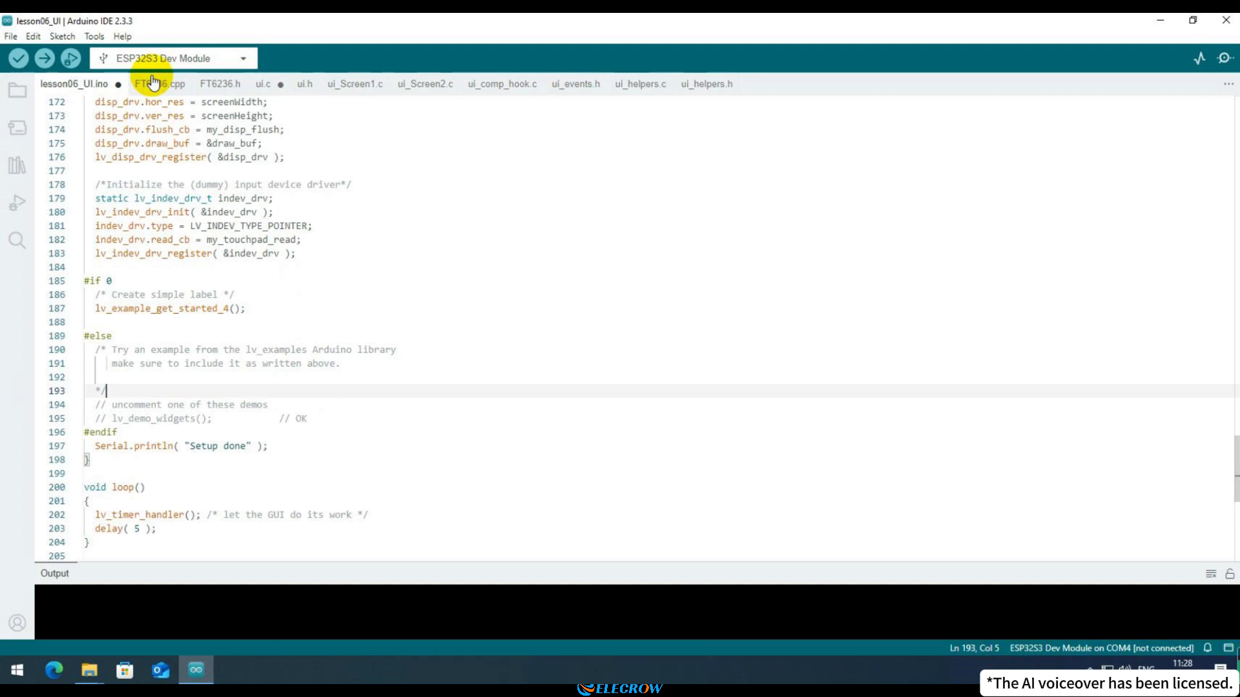
- Look up the ui_init function in ui.c and add a ui_init(); call below the commented-out demo line in lesson06_UI.ino
click(263, 84)
click(284, 390)
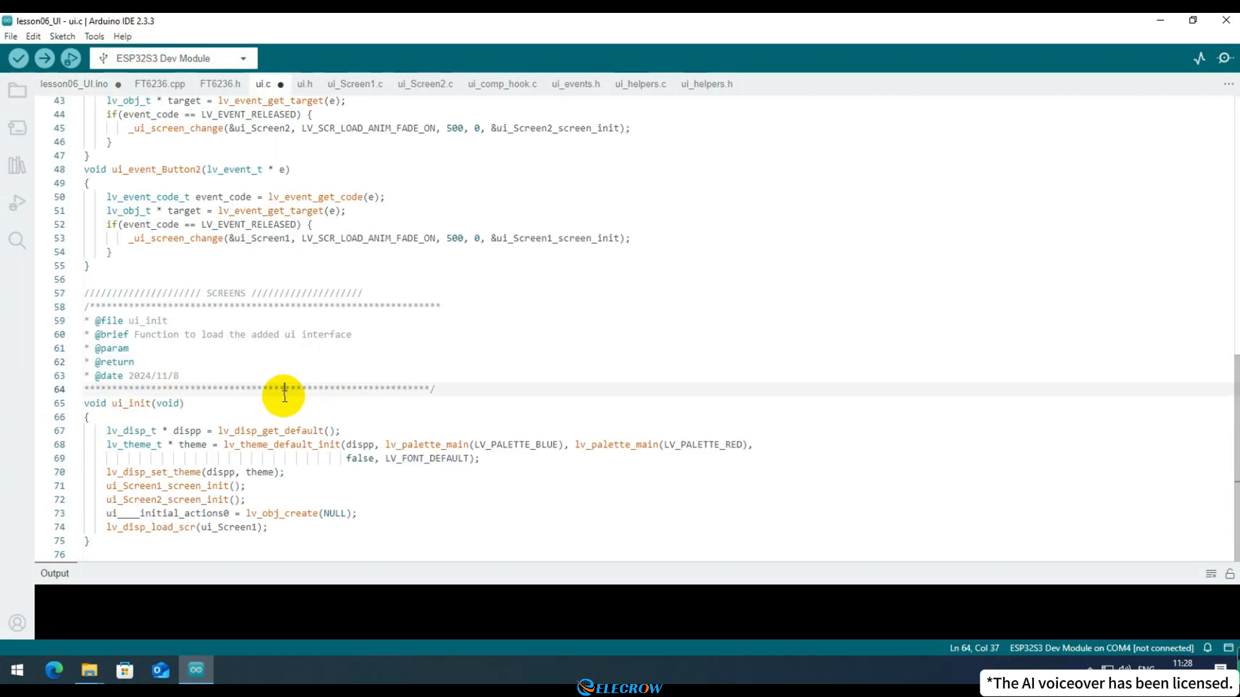
double_click(129, 404)
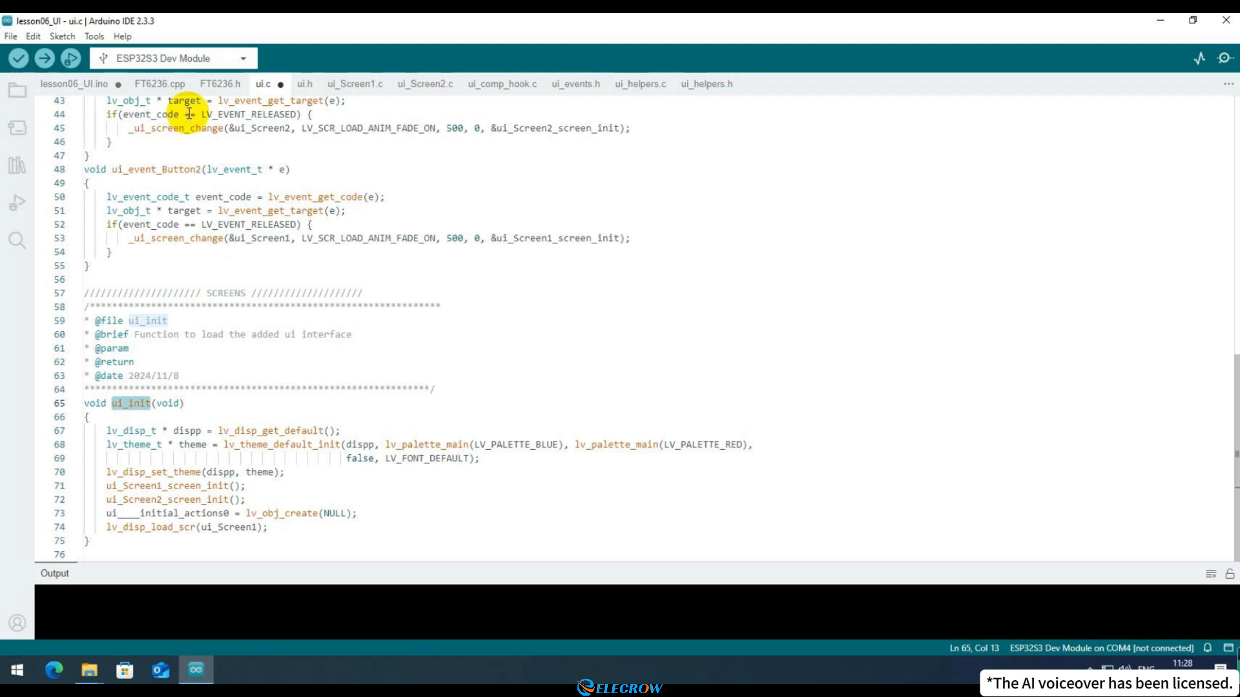
click(84, 84)
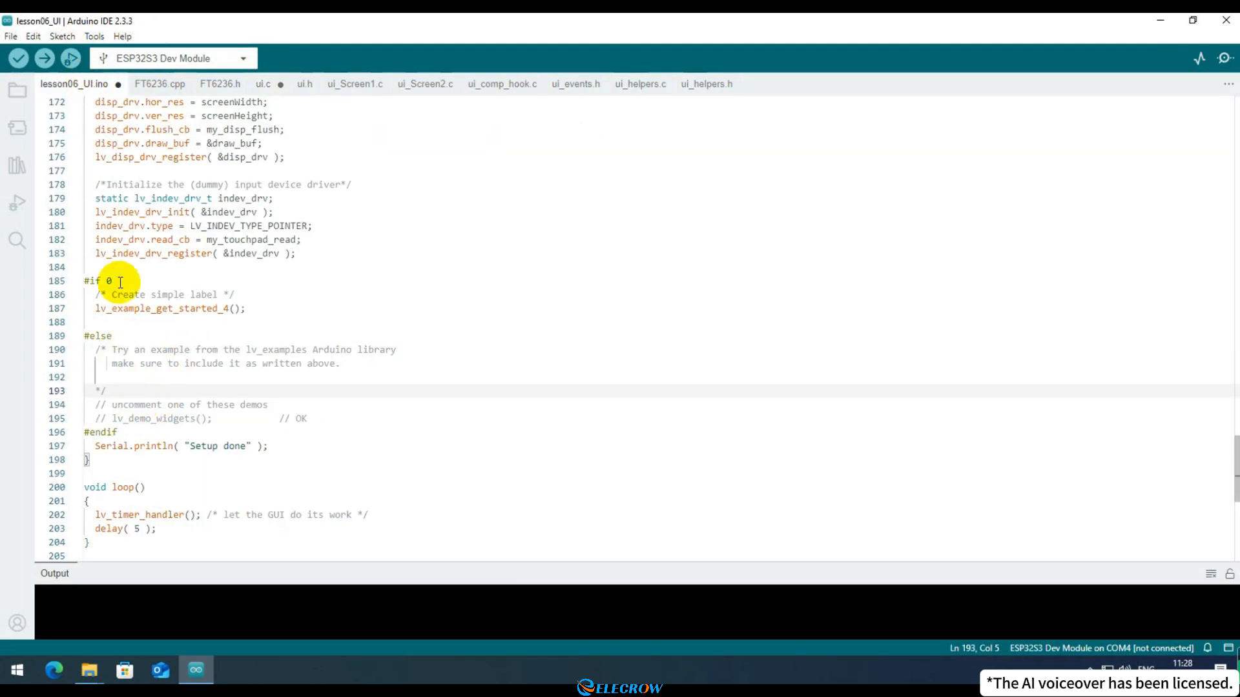
click(317, 417)
key(Return)
text(ui_init())
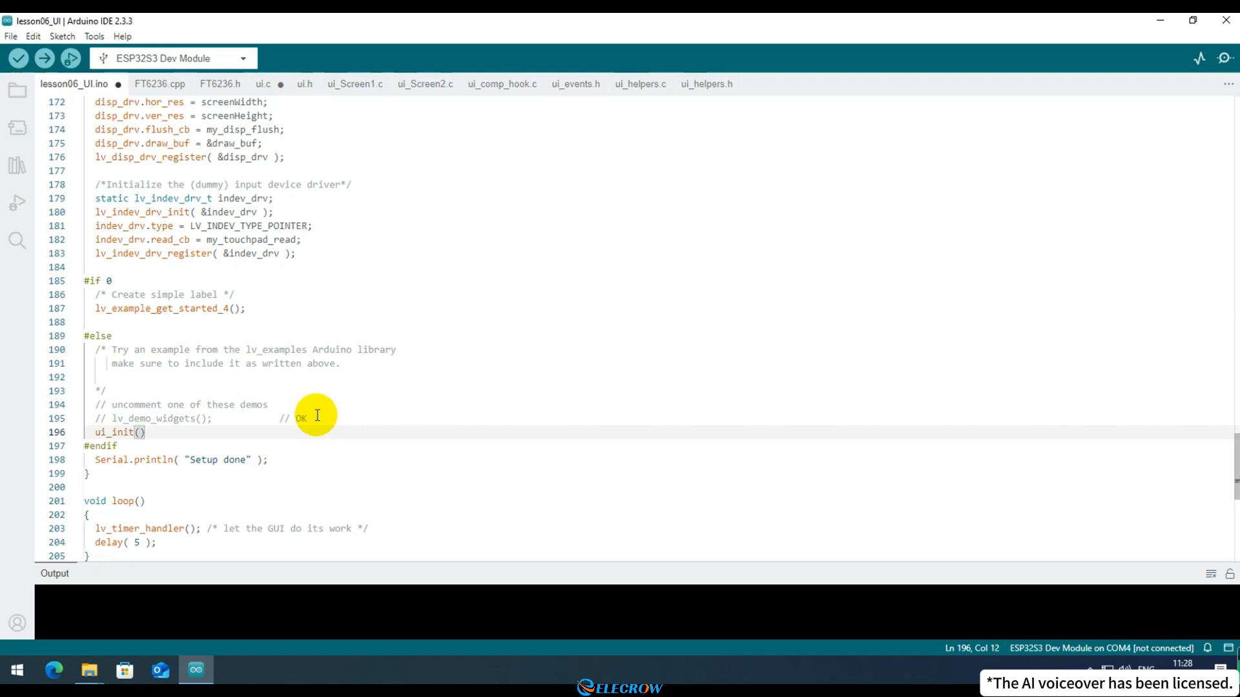
text(;)
- Add #include "ui.h" below the FT6236.h include at the start of the sketch
scroll(344, 429, up, 20)
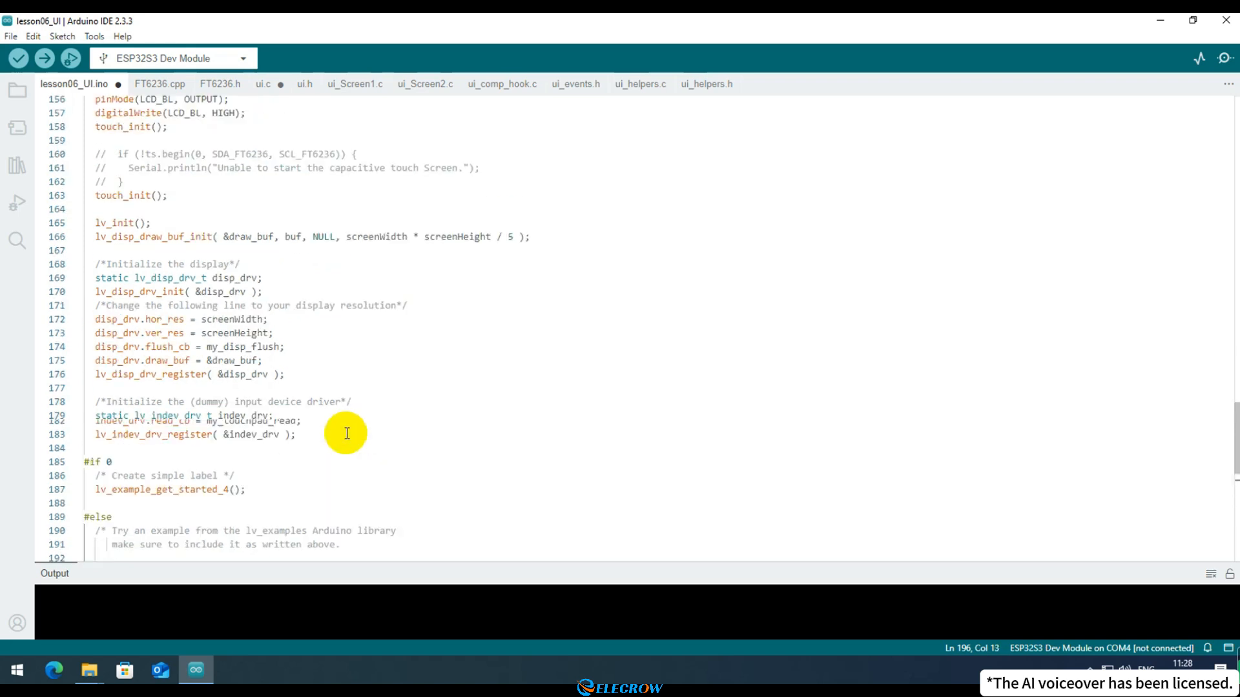
scroll(349, 433, up, 20)
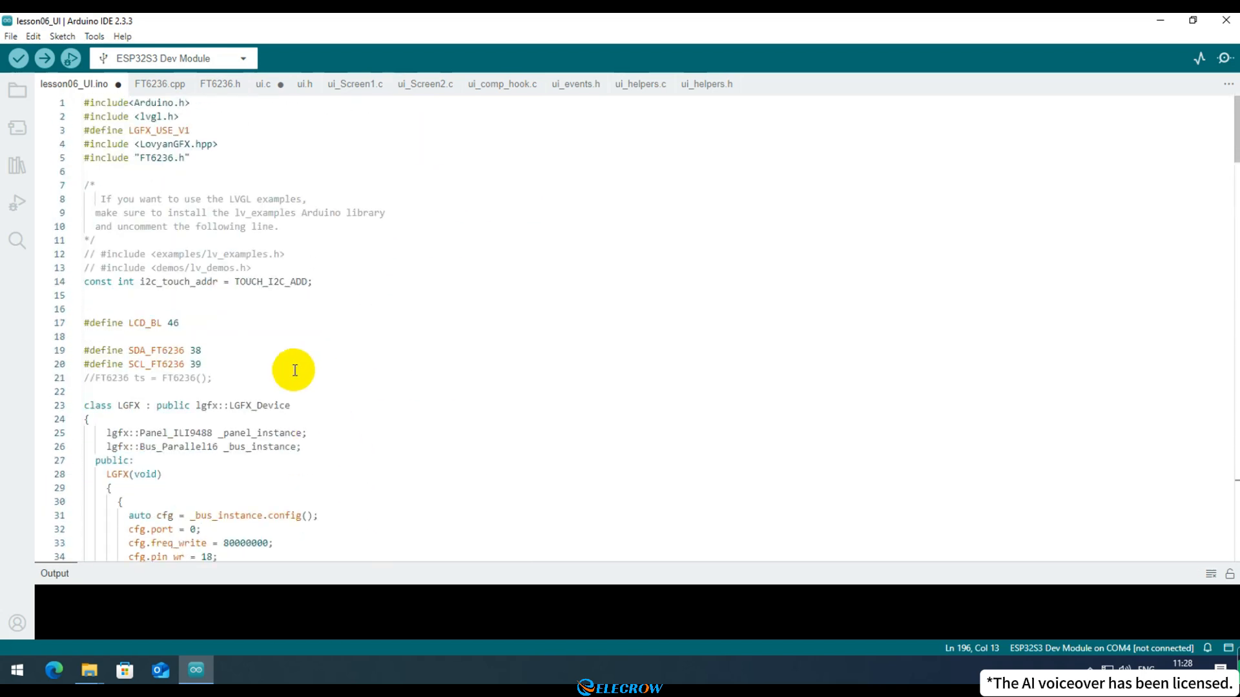
click(113, 161)
click(113, 173)
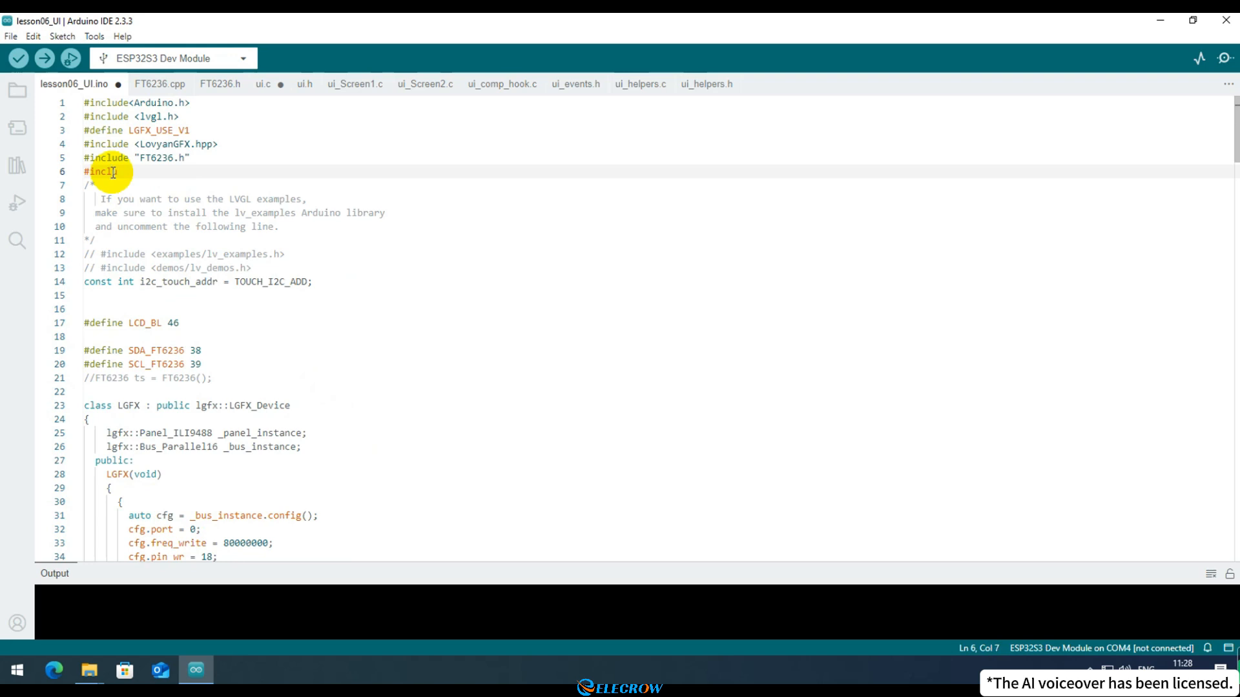
text(#include ")
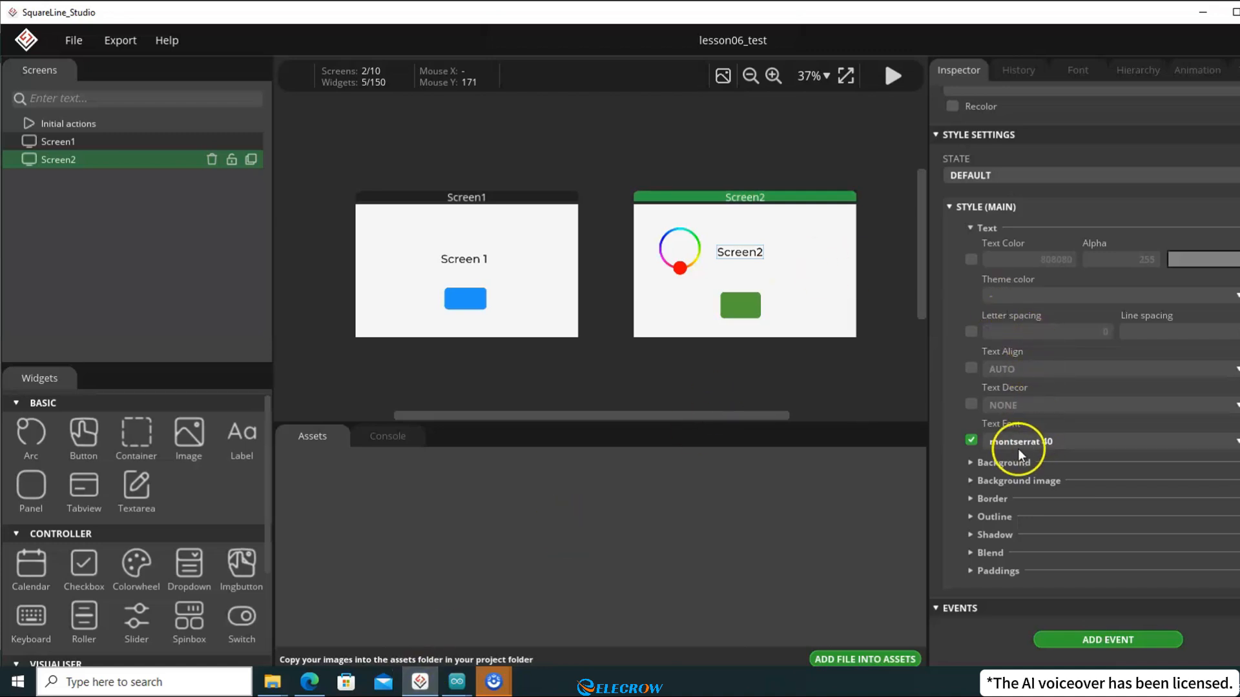
- Switch to the Arduino libraries folder in File Explorer and open lv_conf.h in the Ndd text editor
click(457, 681)
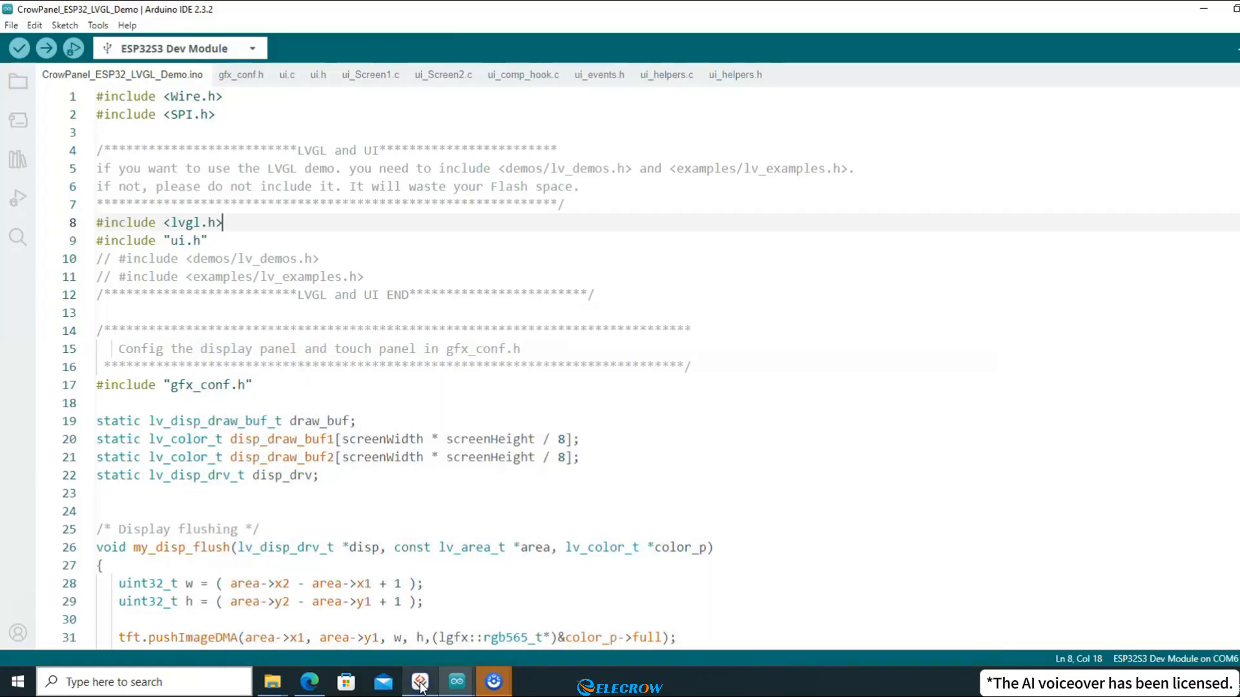
mouse_move(273, 681)
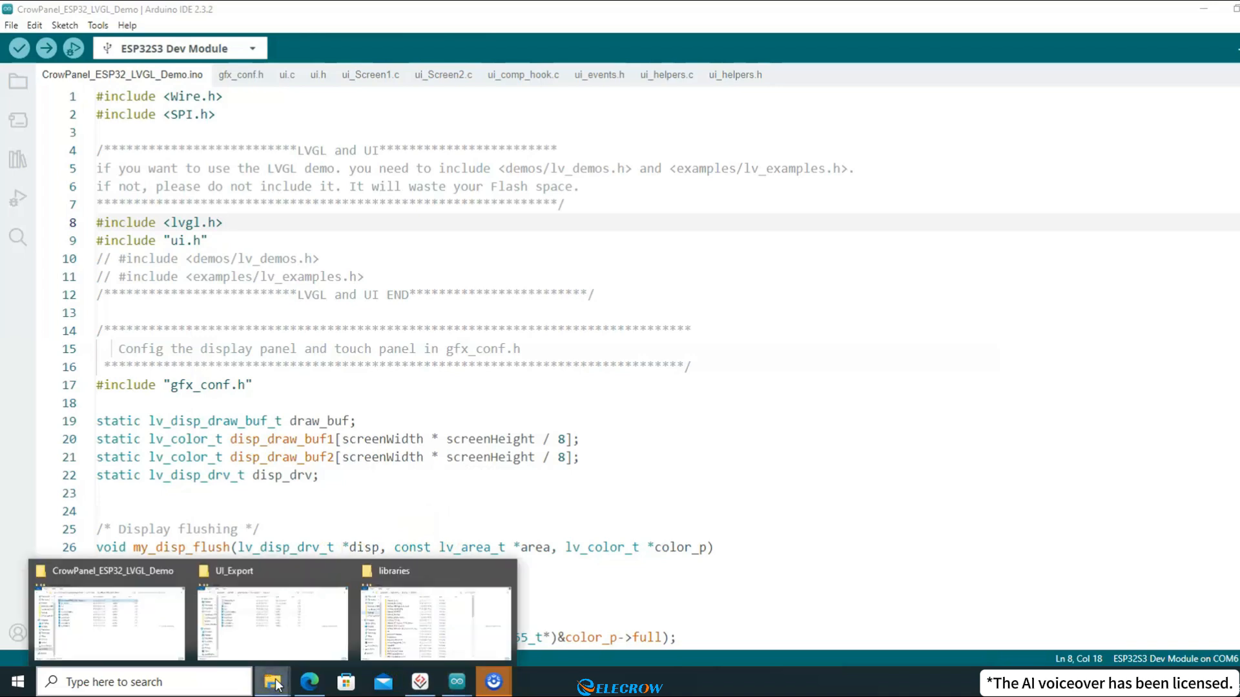
click(419, 616)
scroll(610, 348, down, 13)
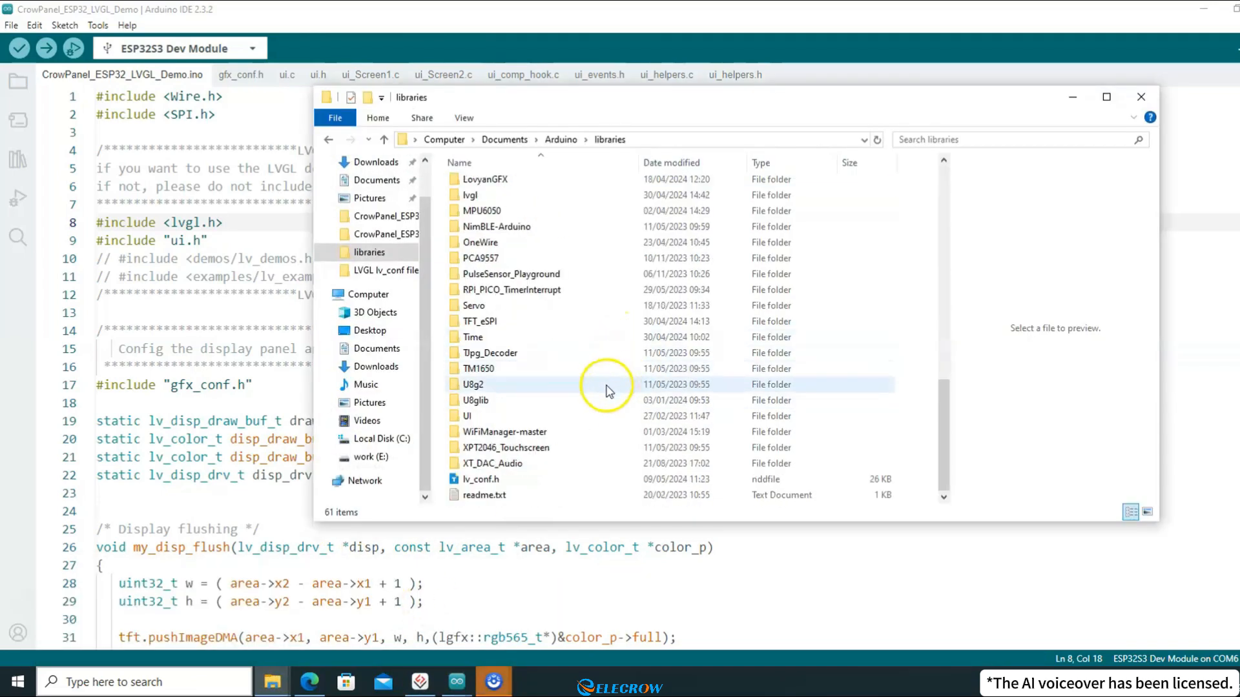
click(481, 479)
double_click(485, 481)
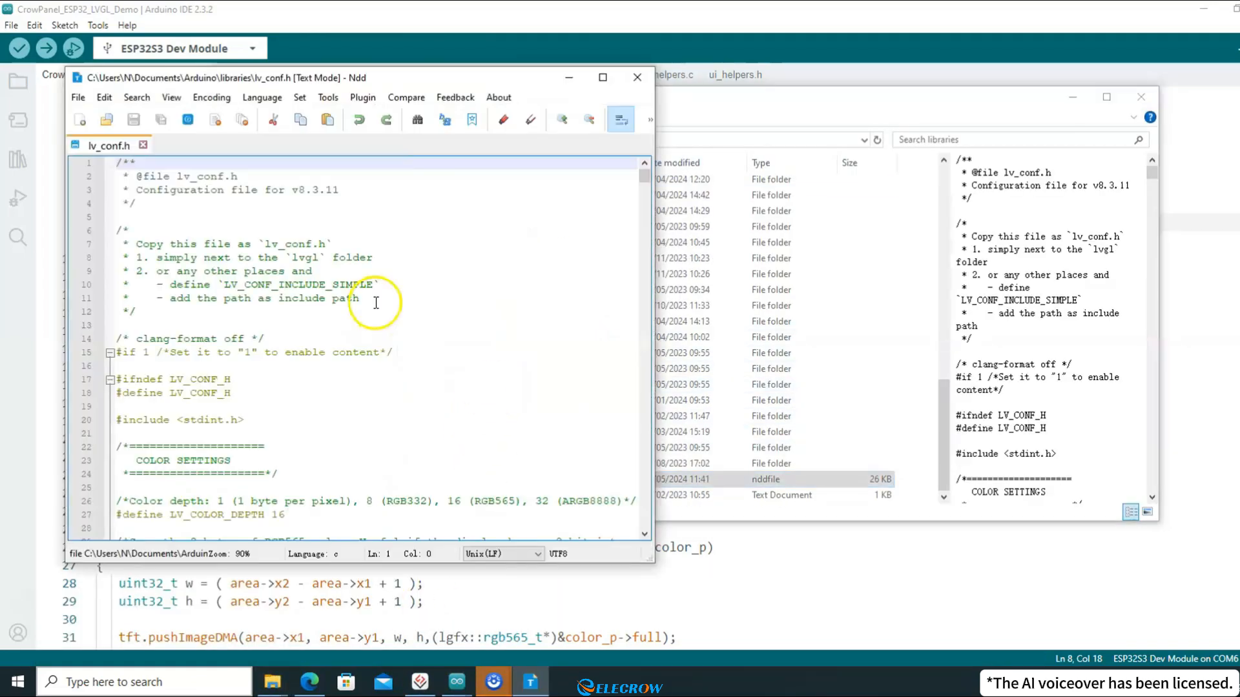
- Search lv_conf.h for "font" to reach the Montserrat font defines and set LV_FONT_MONTSERRAT_40 to 1
click(445, 311)
key(ctrl+f)
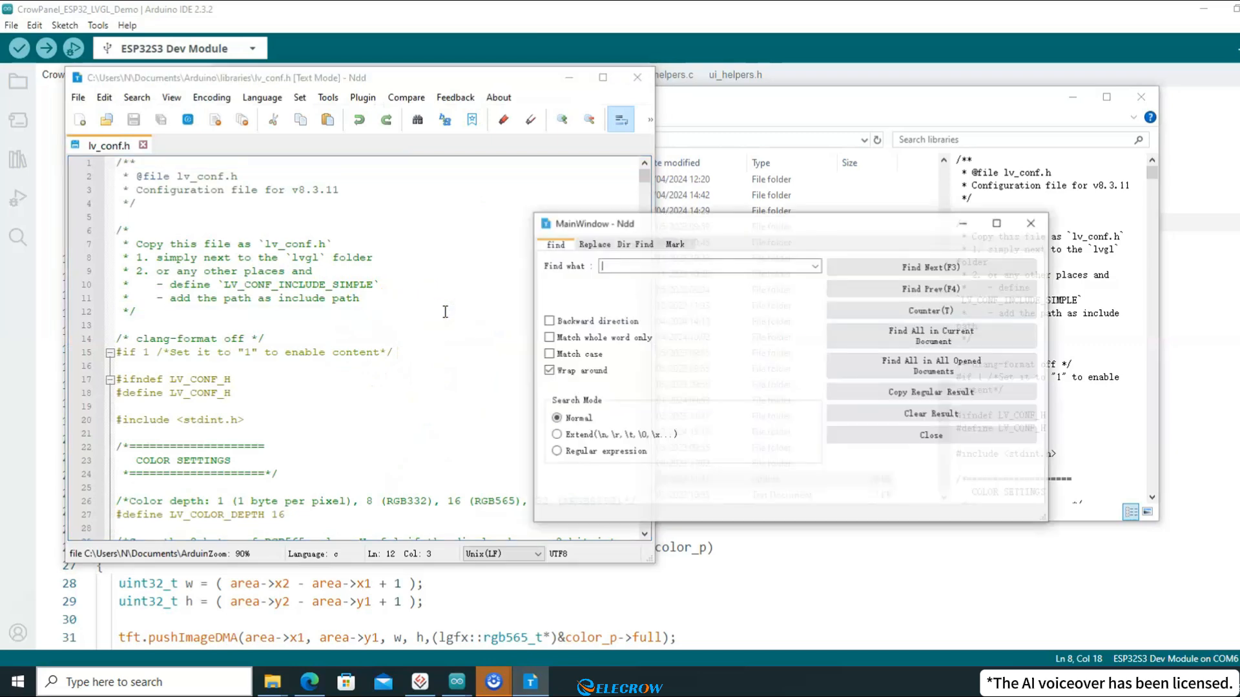
text(font)
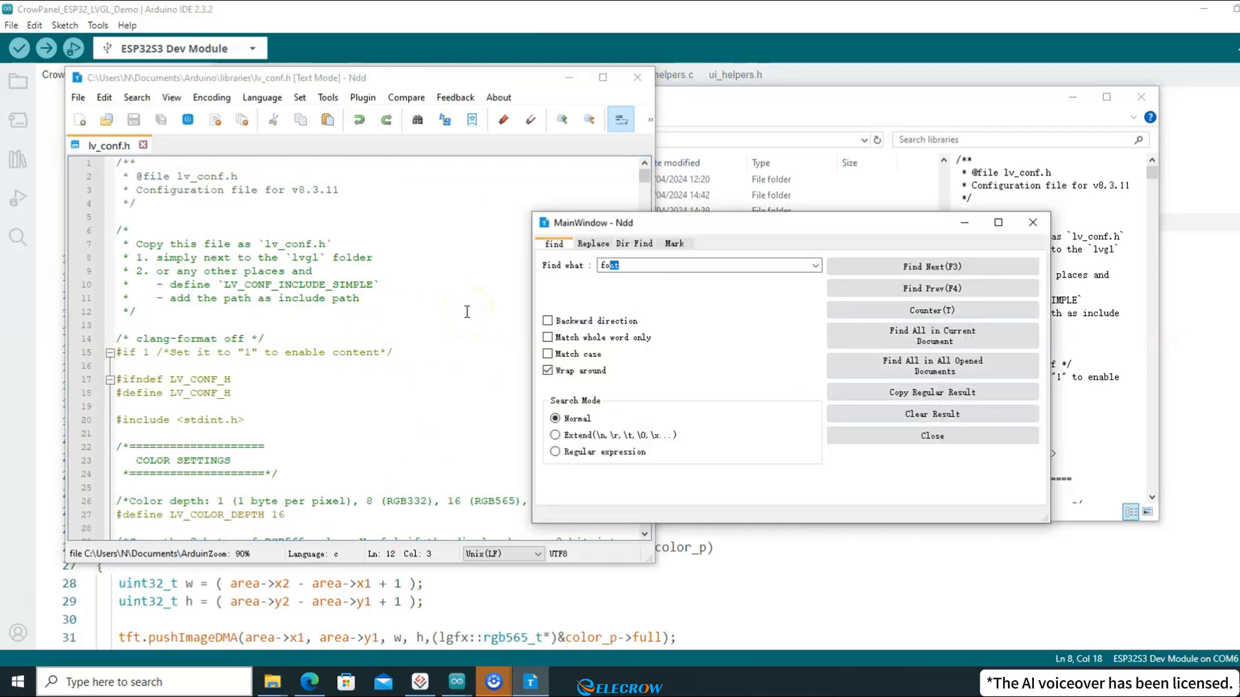
key(Return)
key(Return)
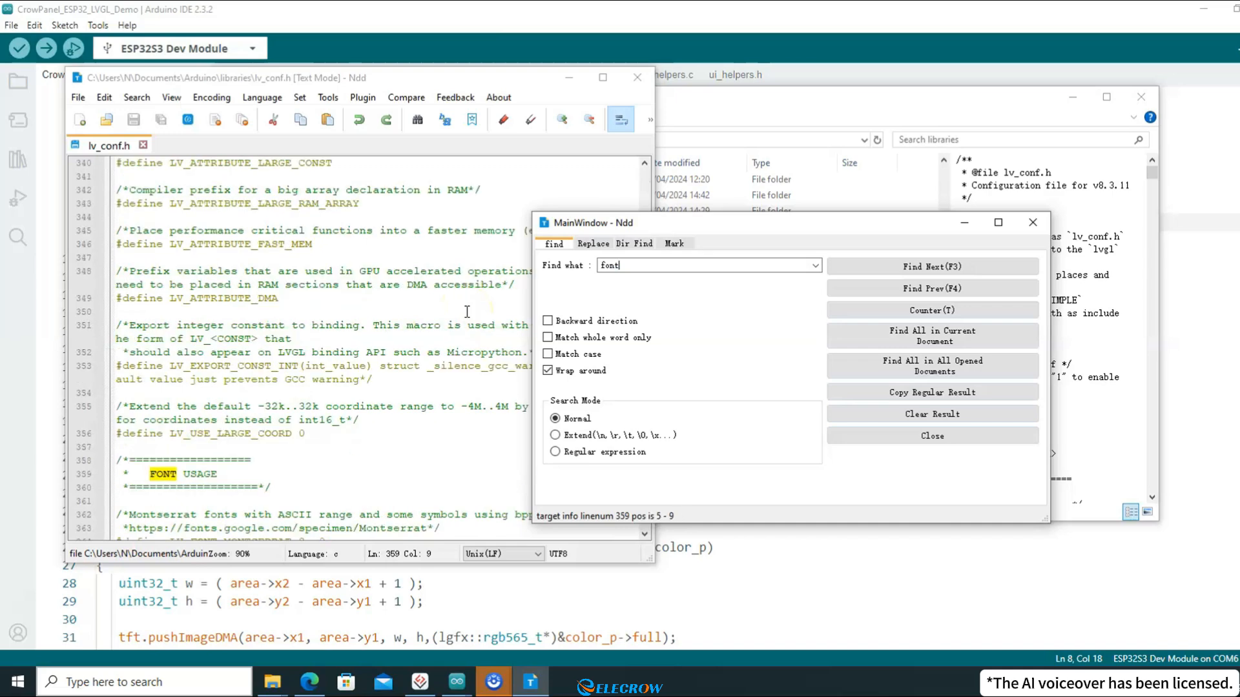
key(Escape)
scroll(387, 381, down, 5)
scroll(387, 381, down, 3)
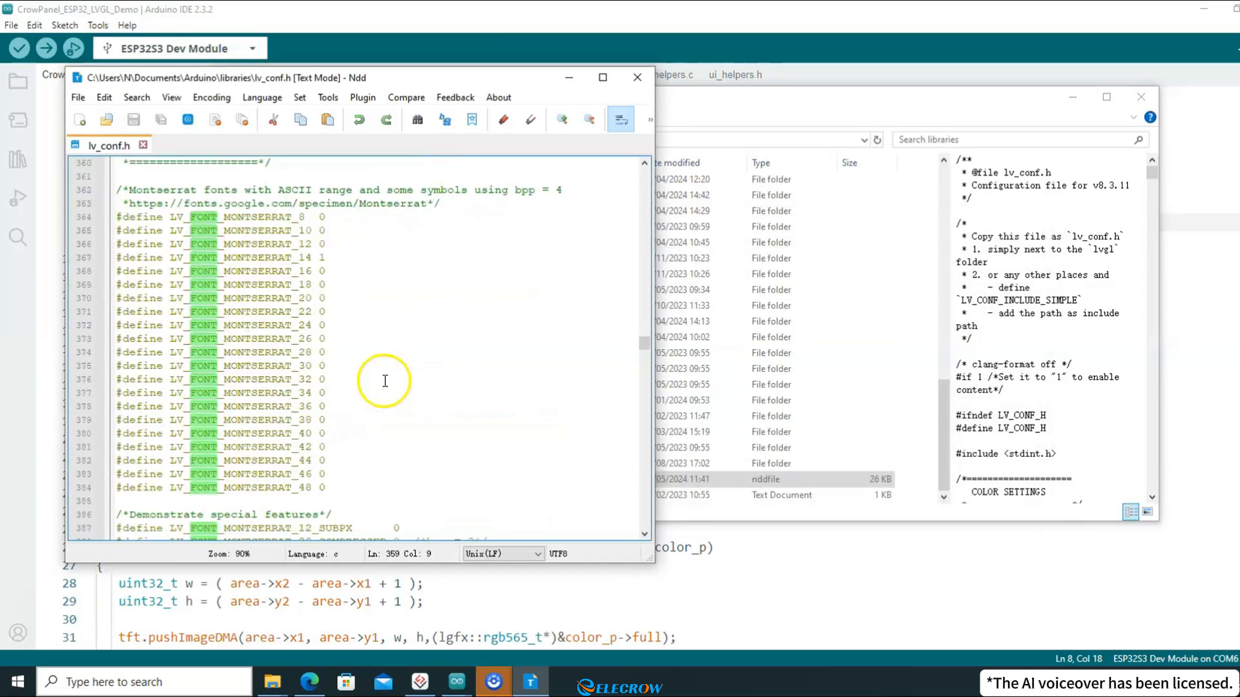
double_click(274, 434)
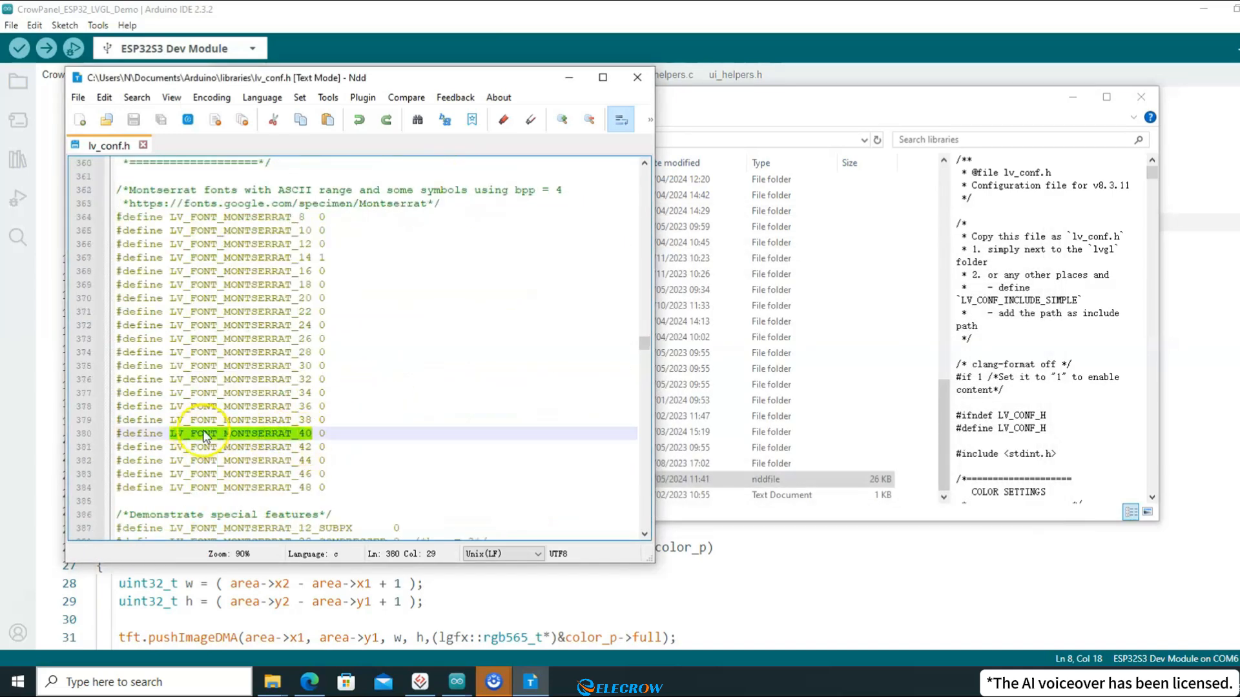
click(346, 432)
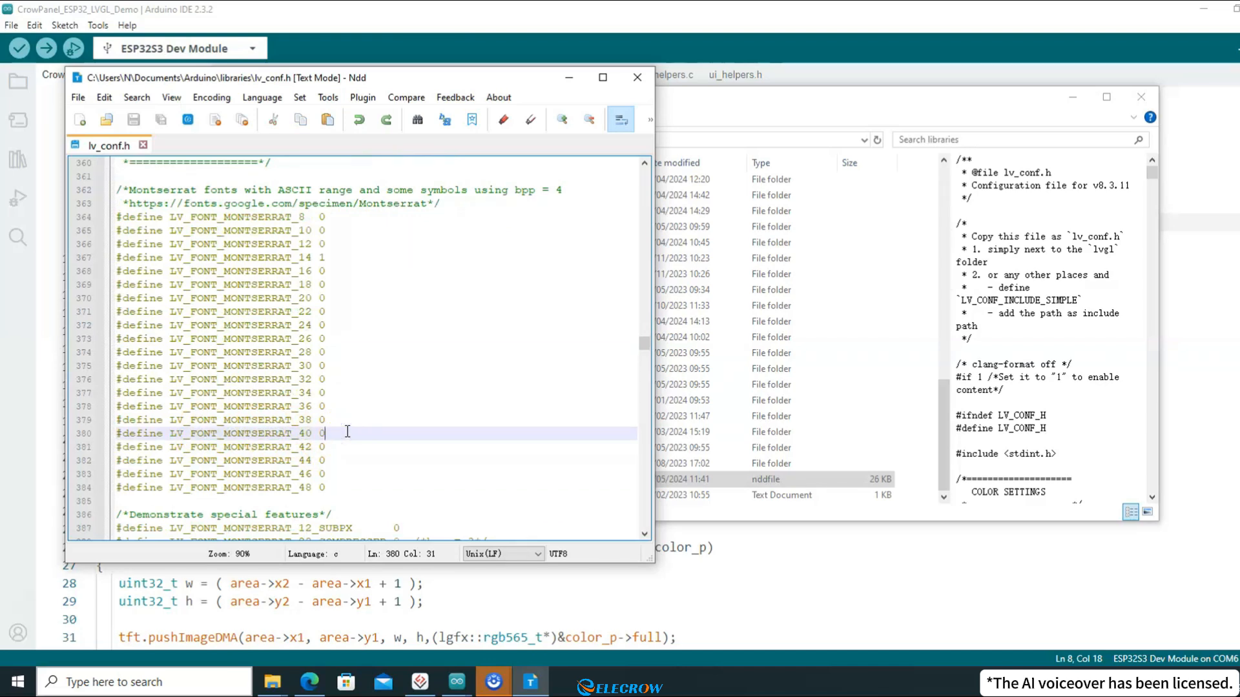
key(BackSpace)
- Try enabling LV_FONT_MONTSERRAT_34 and LV_FONT_MONTSERRAT_24 with 1, and set both back to 0
click(327, 387)
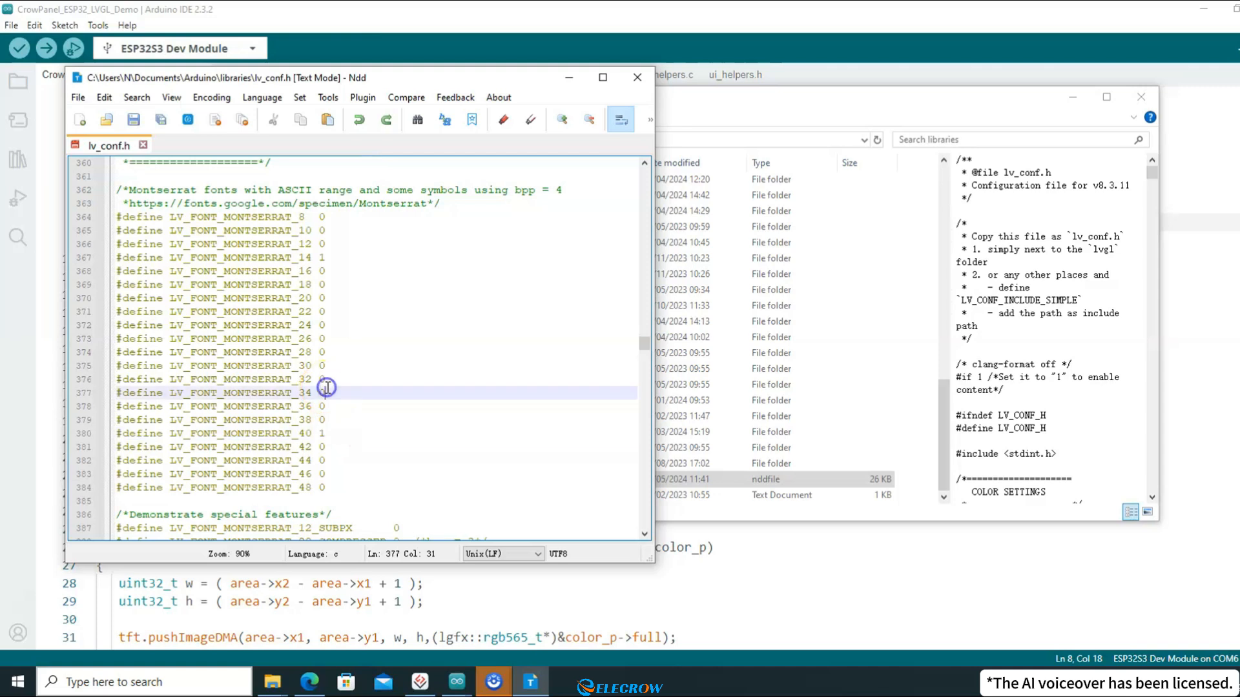
click(322, 326)
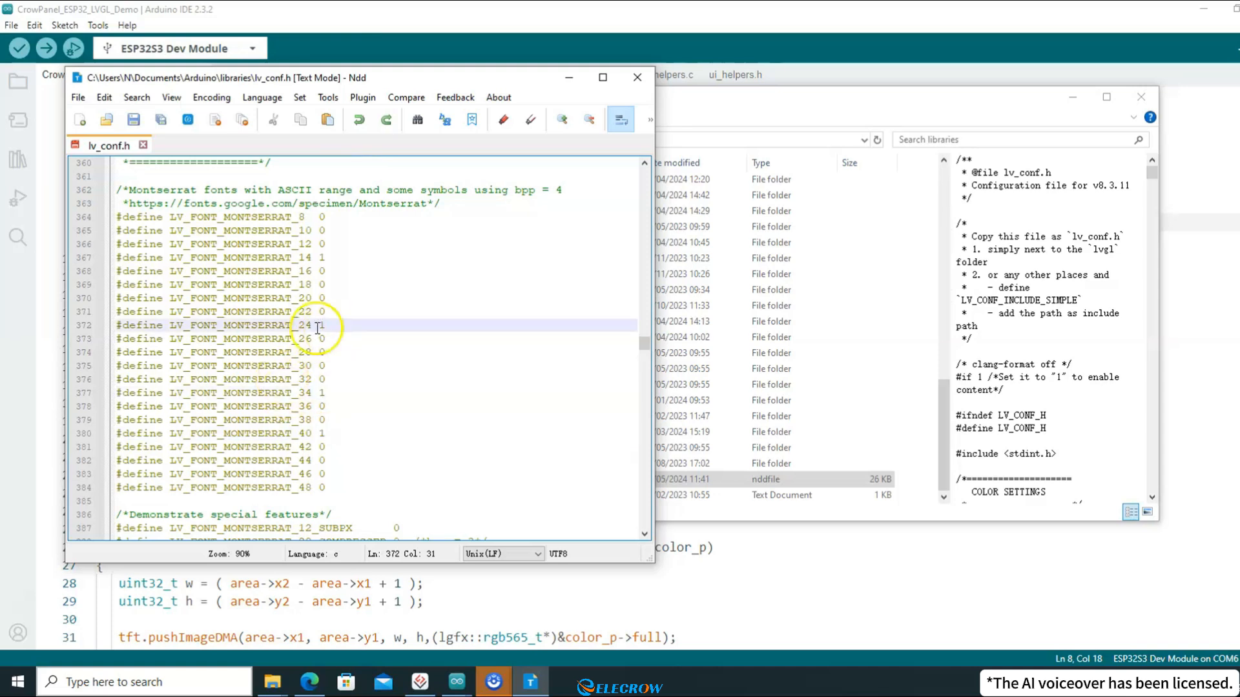
key(BackSpace)
text(0)
click(349, 391)
key(BackSpace)
text(0)
- Save the font changes in lv_conf.h
click(373, 291)
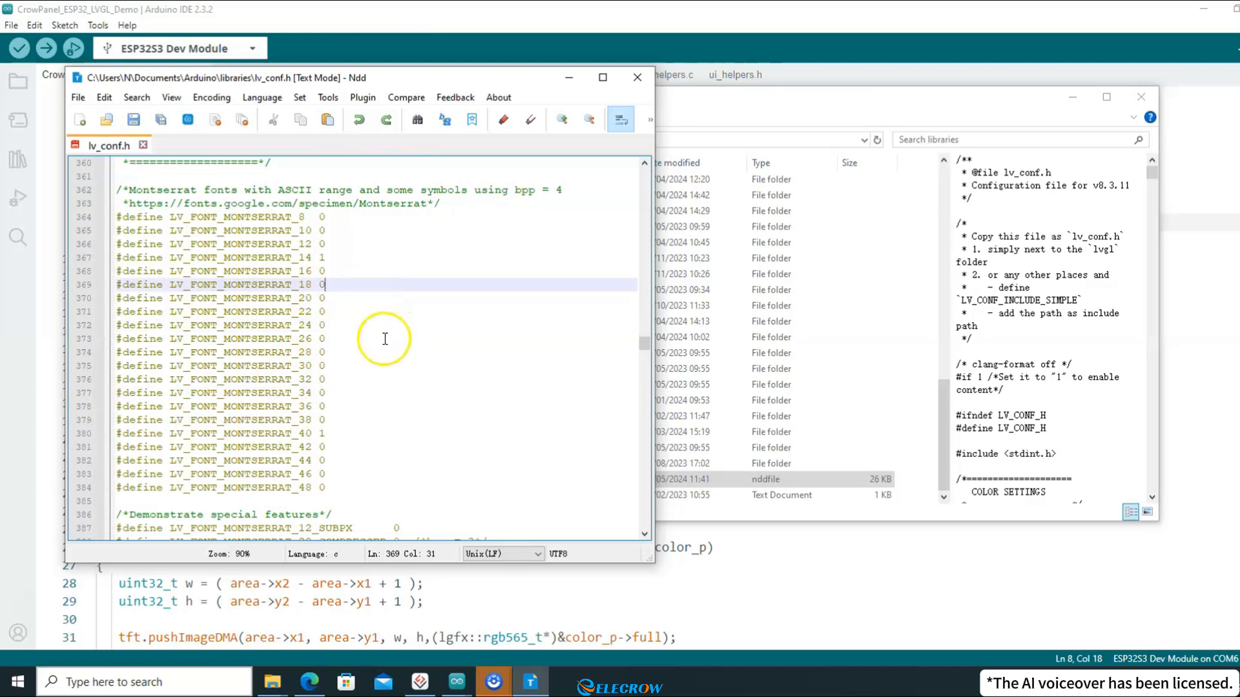
key(ctrl+s)
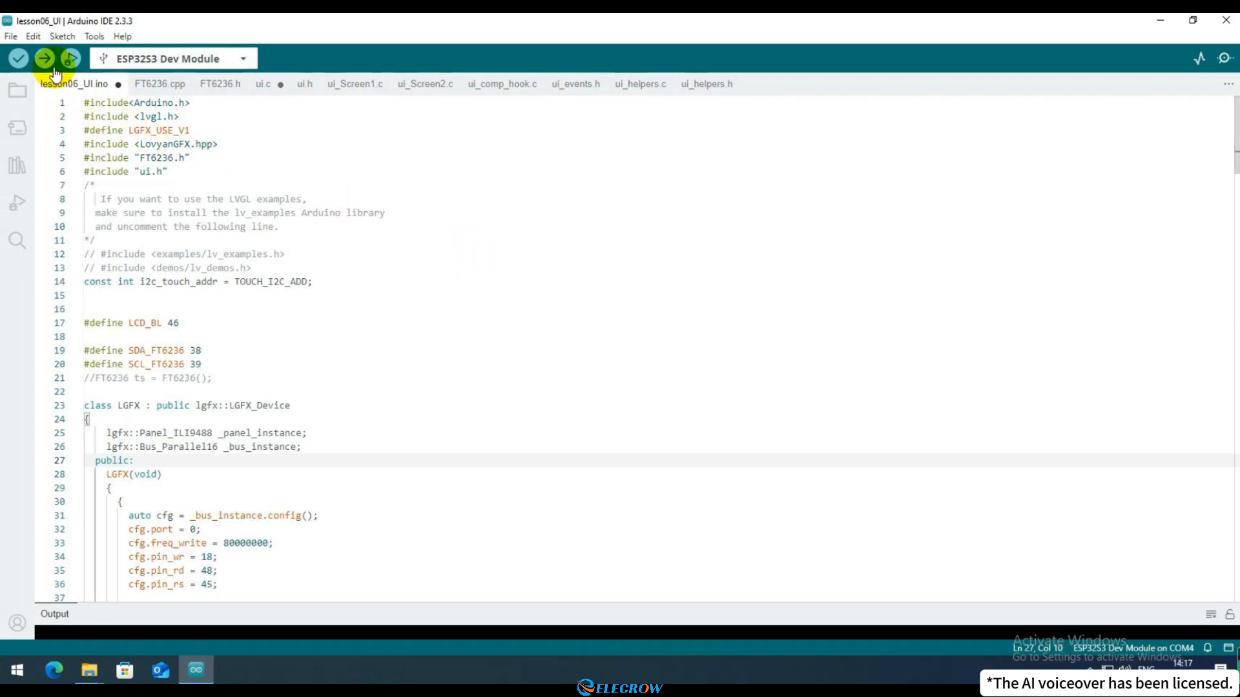
- Switch to Arduino IDE, check the board settings of the parallel-display lesson06_UI sketch, upload it and enlarge the output area
click(94, 37)
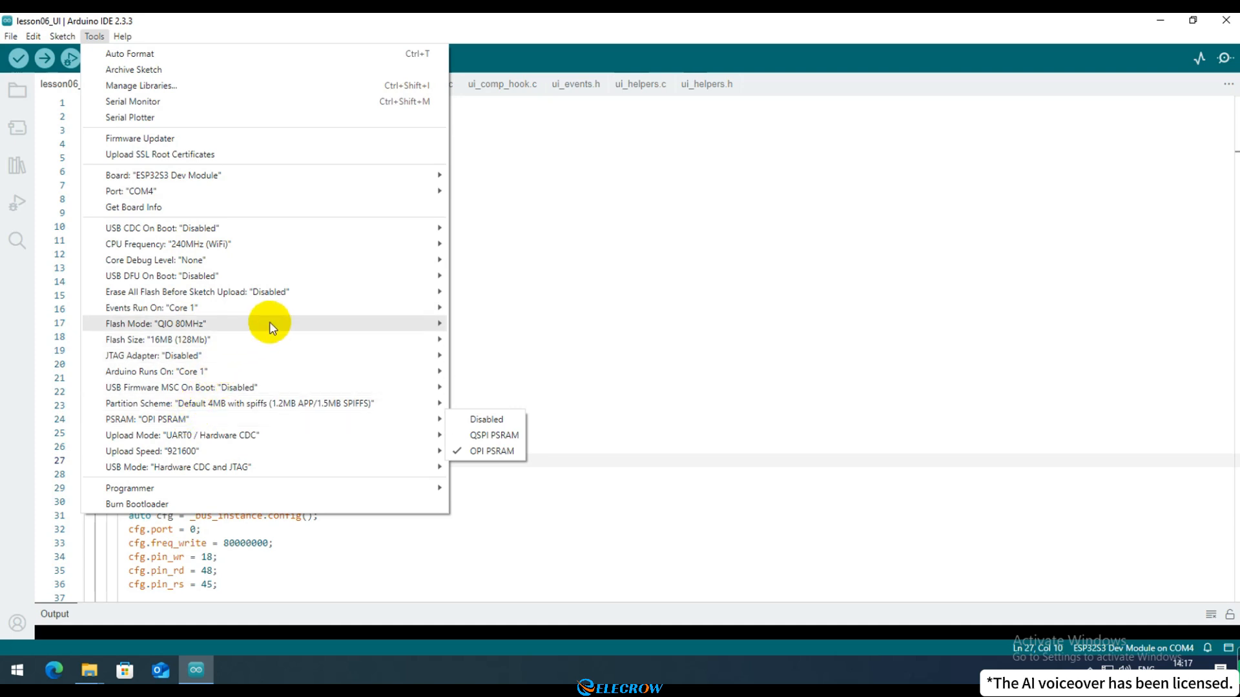
mouse_move(425, 328)
click(584, 255)
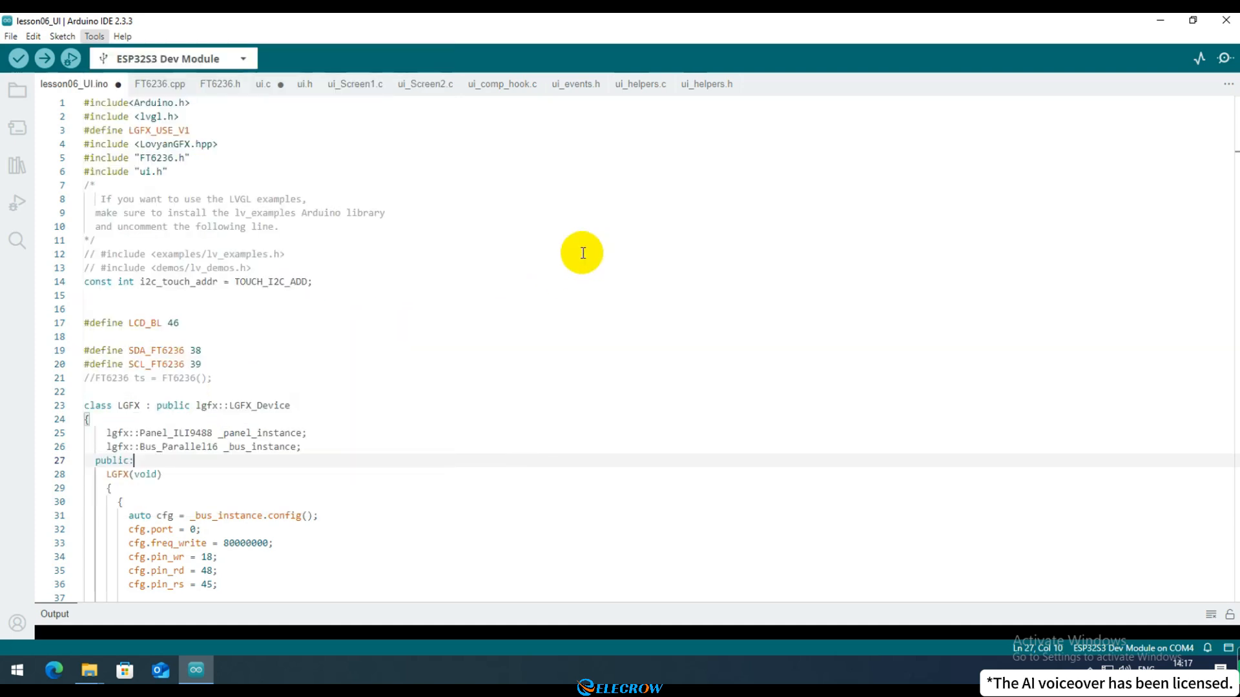
click(47, 58)
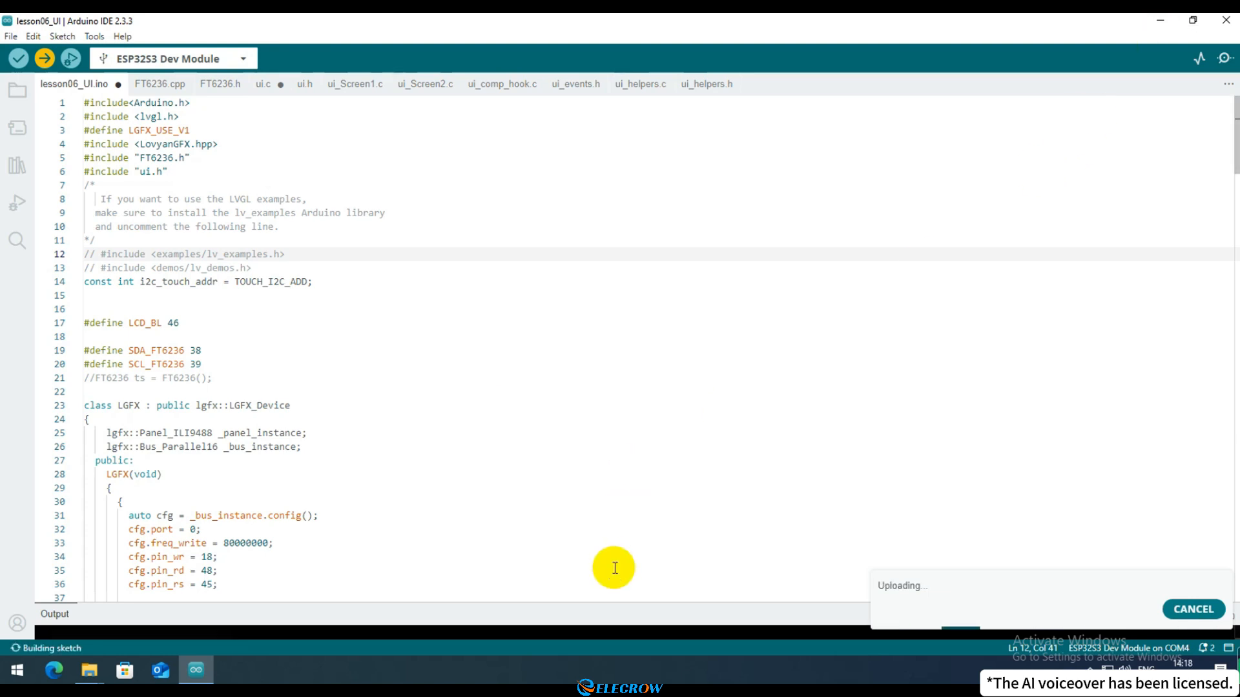
drag(471, 610, 485, 465)
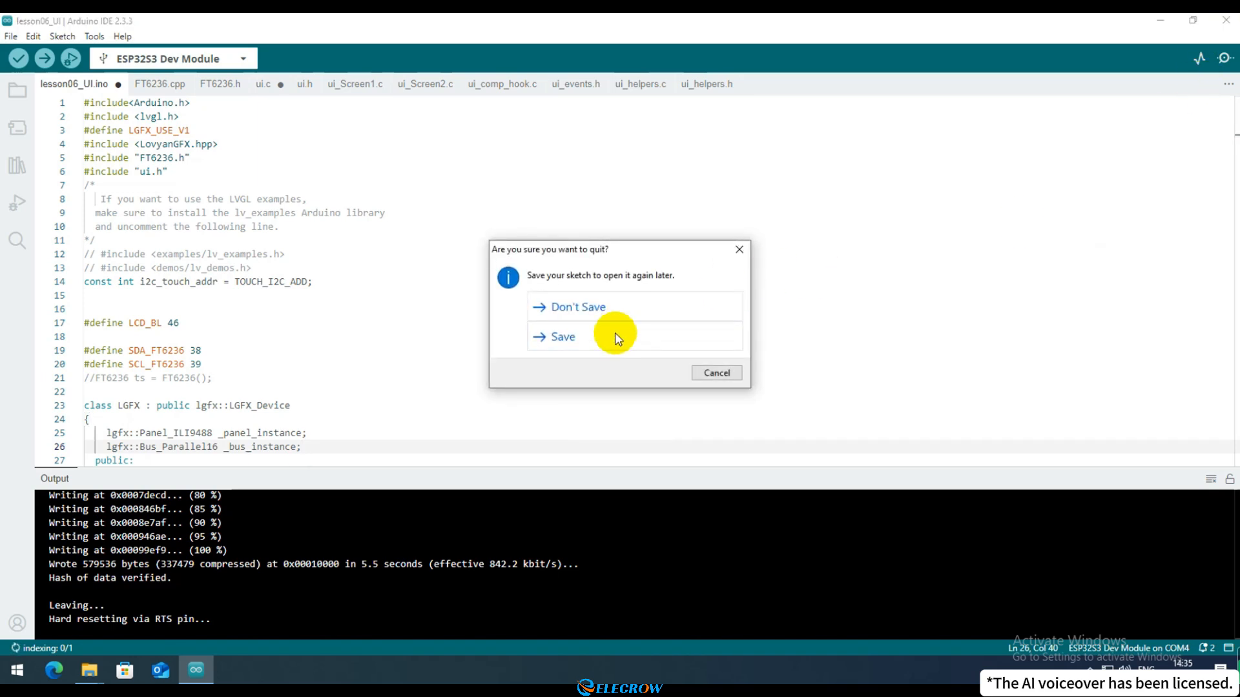
- Save the sketch on quitting and open lesson06_UI from the ESP32 Terminal 3.5 inch 480x320 SPI TFT code folder
click(617, 338)
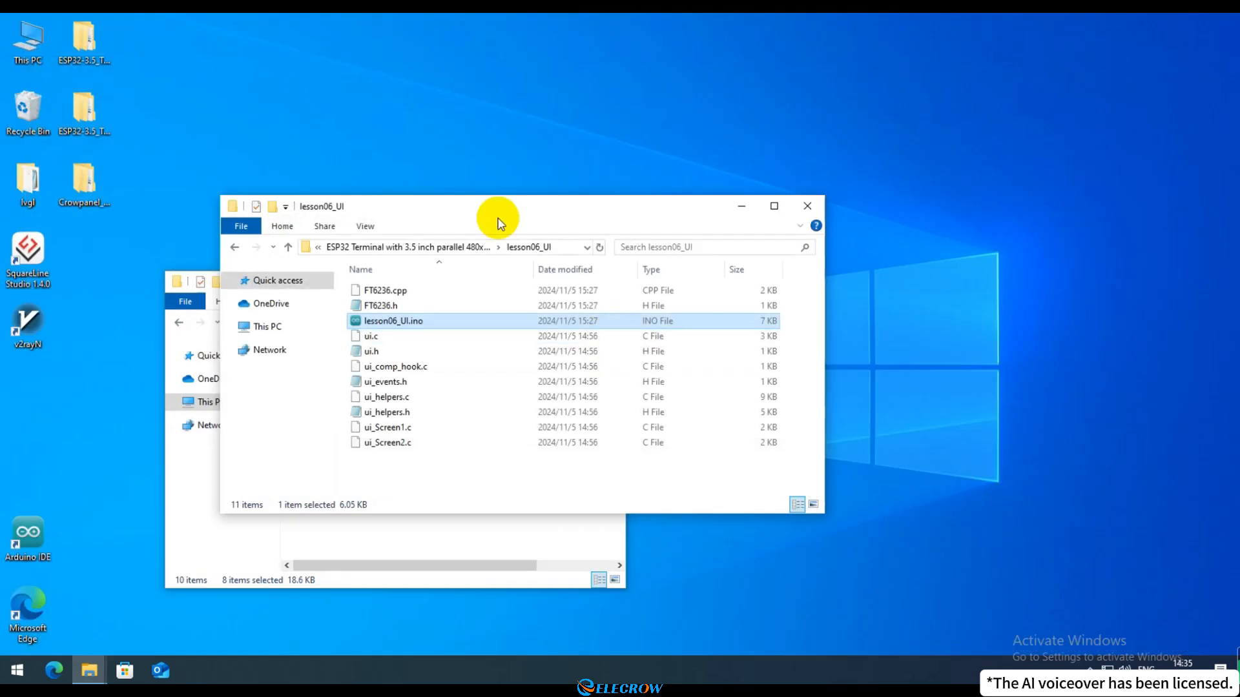
click(395, 246)
click(338, 245)
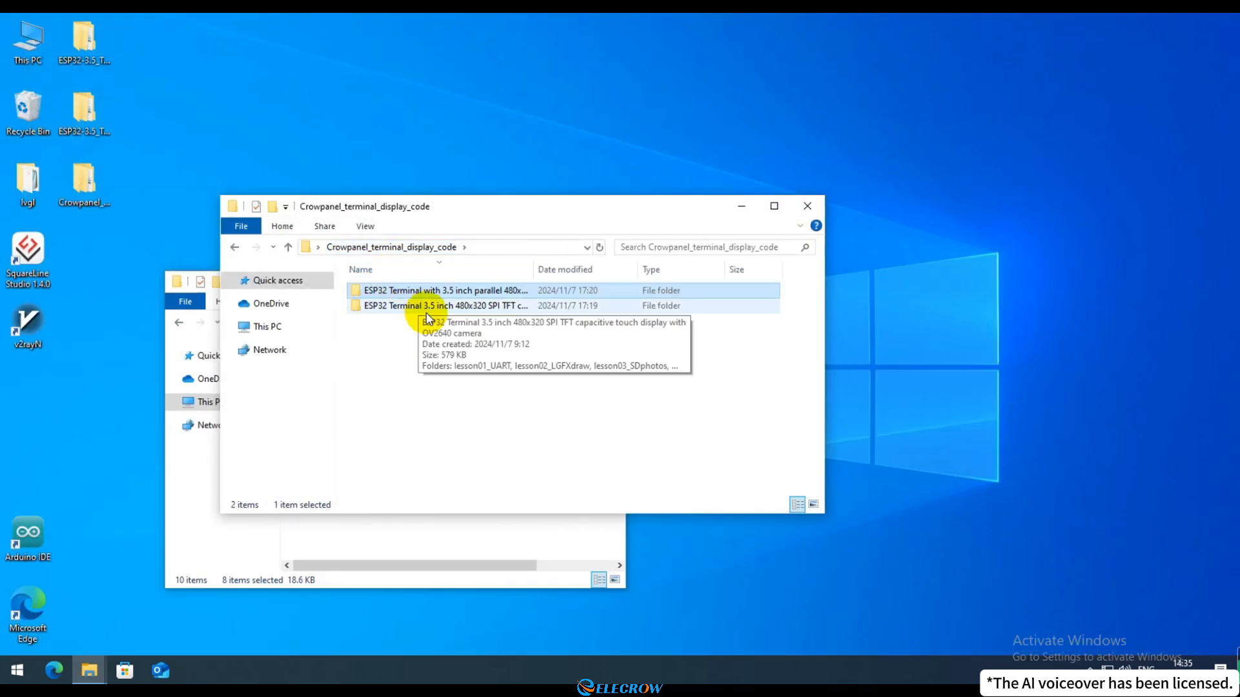
double_click(426, 313)
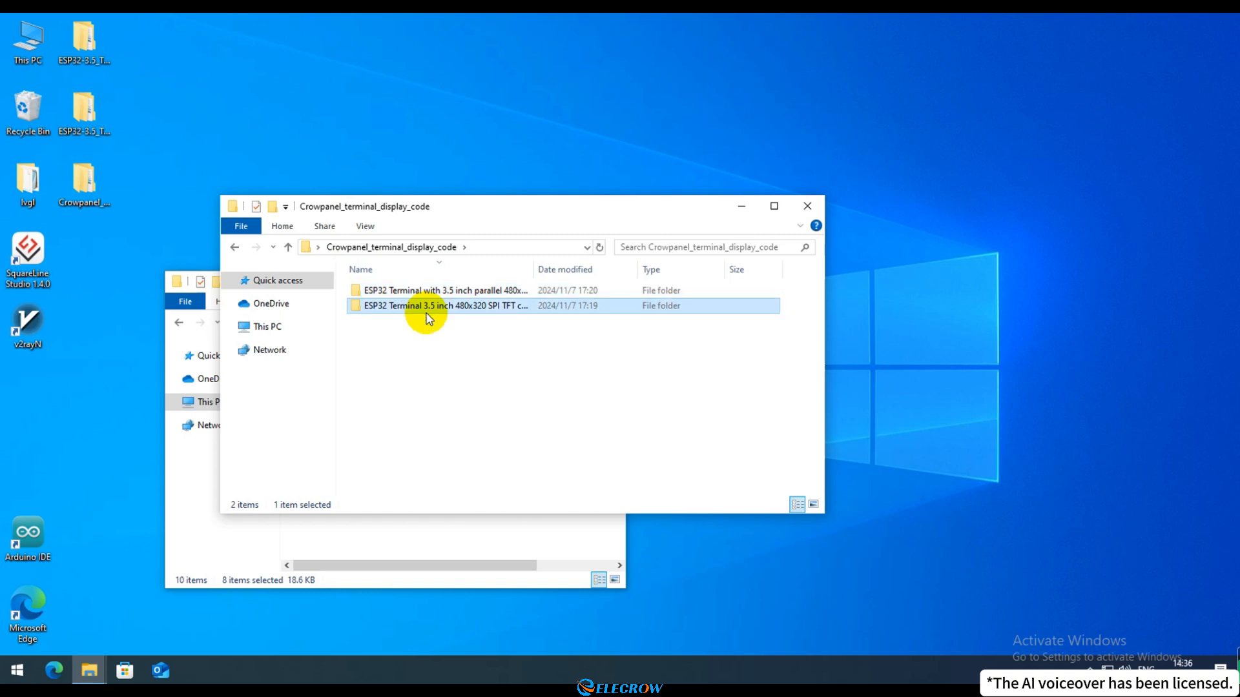
double_click(421, 367)
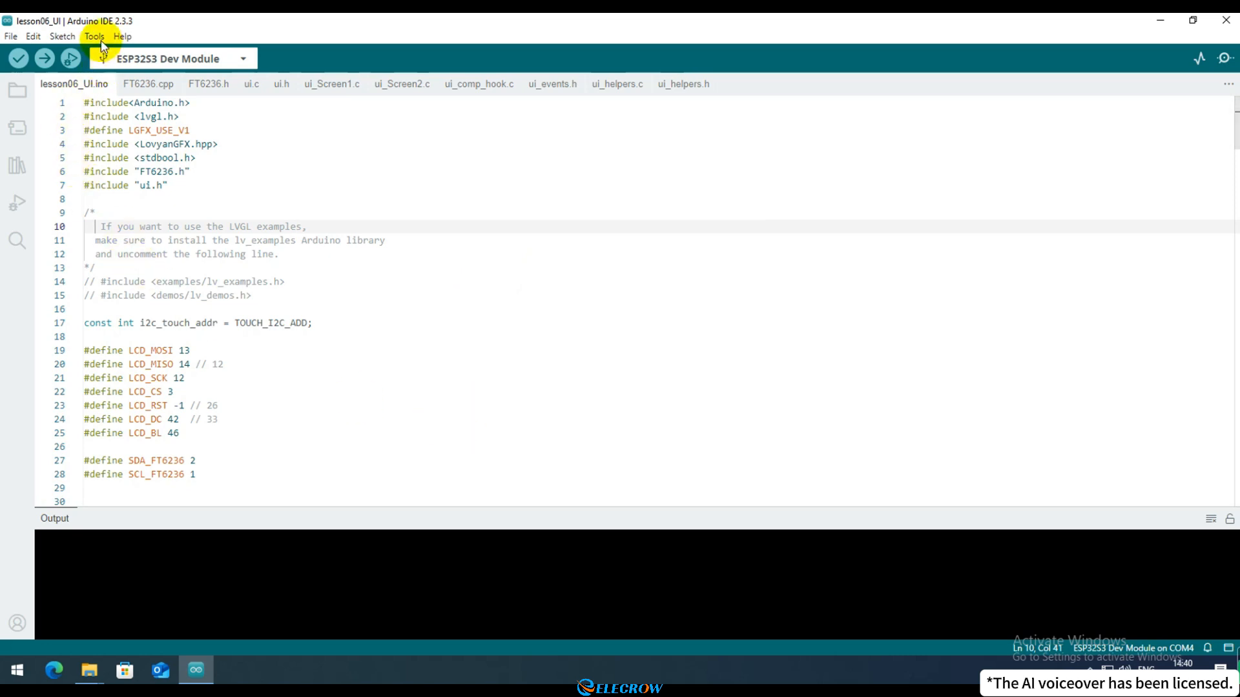
- Check the board settings for the SPI TFT version of lesson06_UI and upload that sketch
click(100, 43)
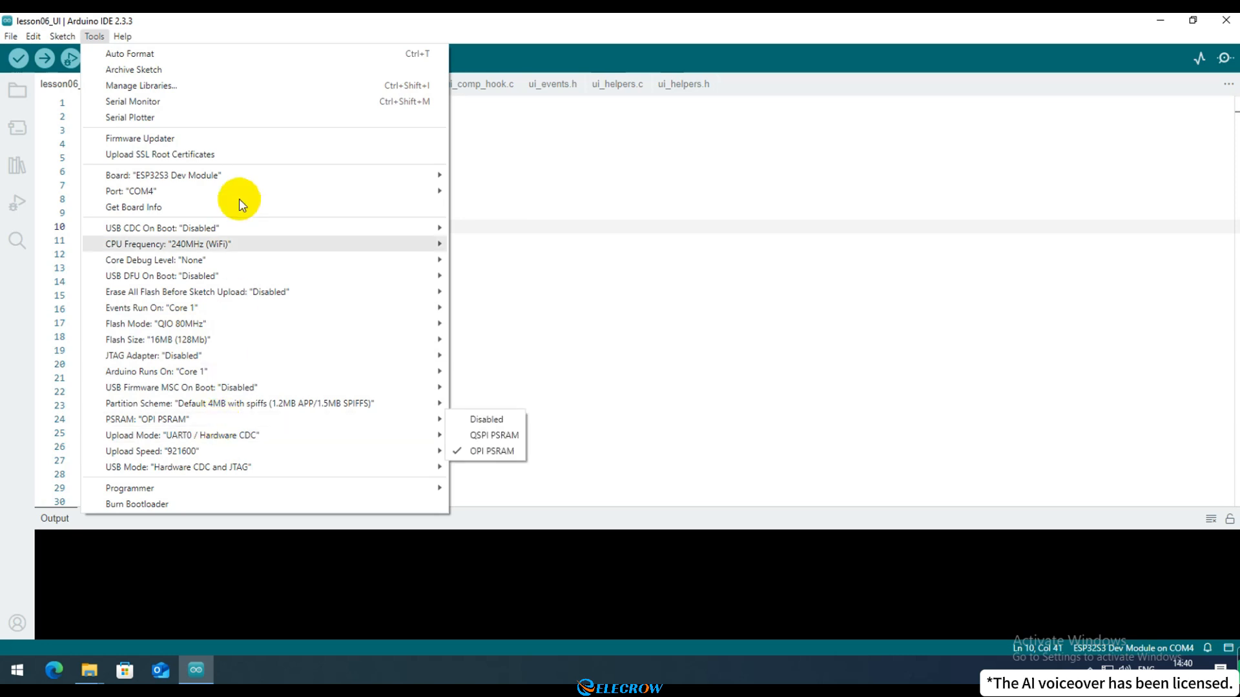
click(45, 58)
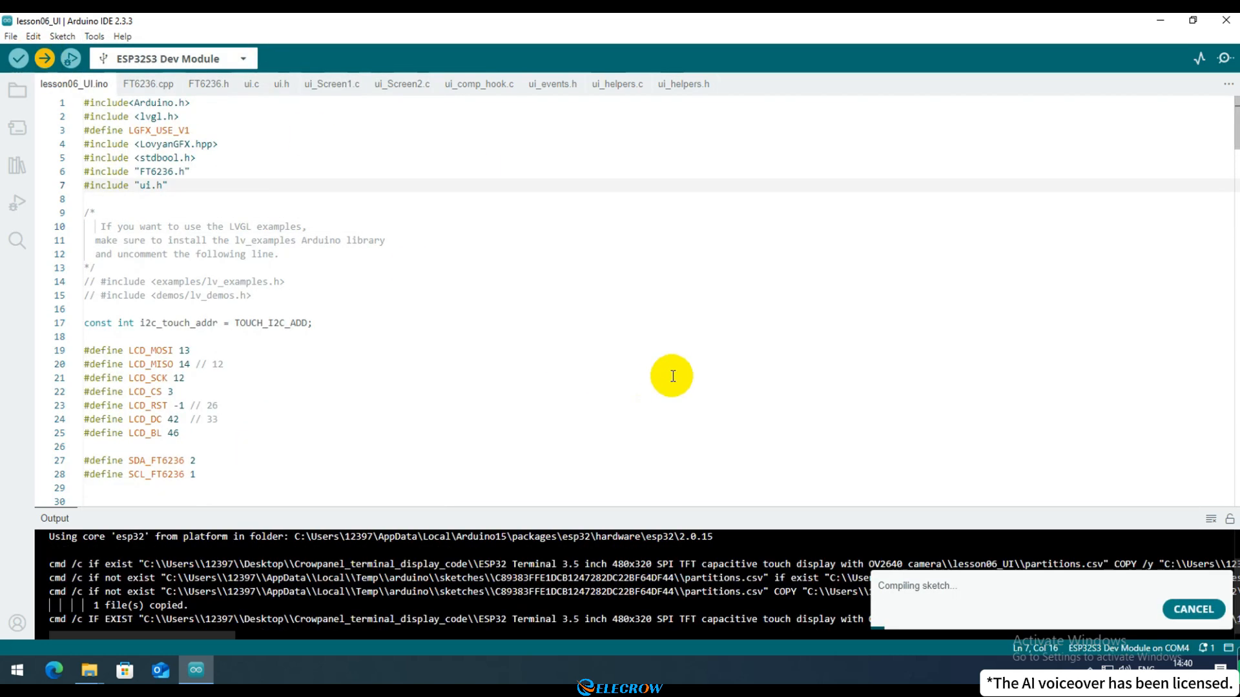